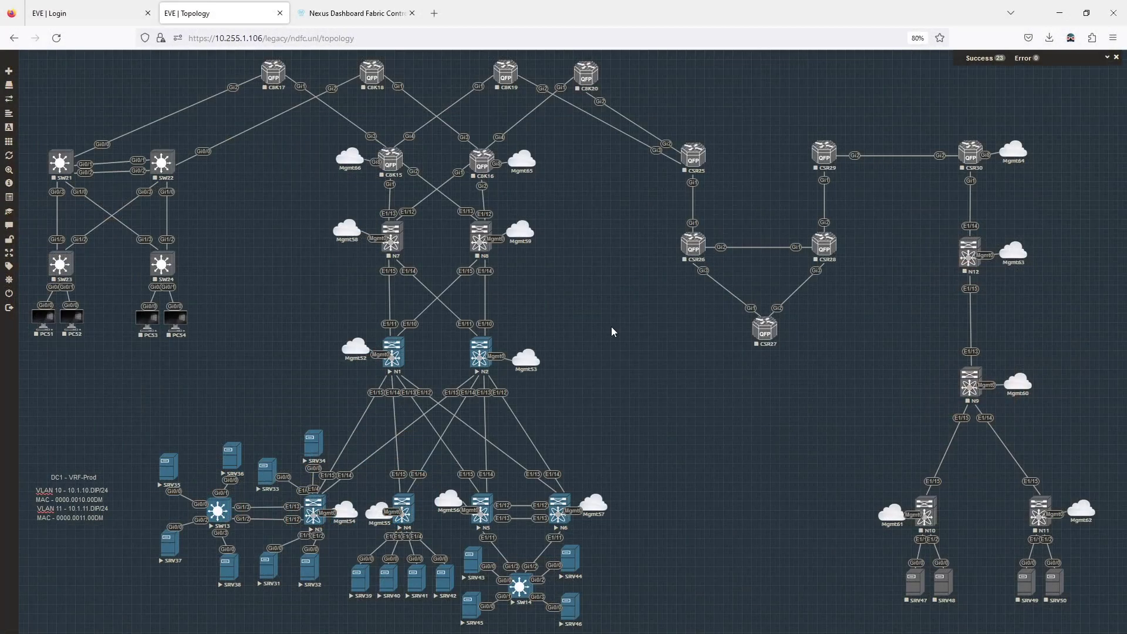
- Switch to the Nexus Dashboard tab showing switch N4's interface list
click(352, 13)
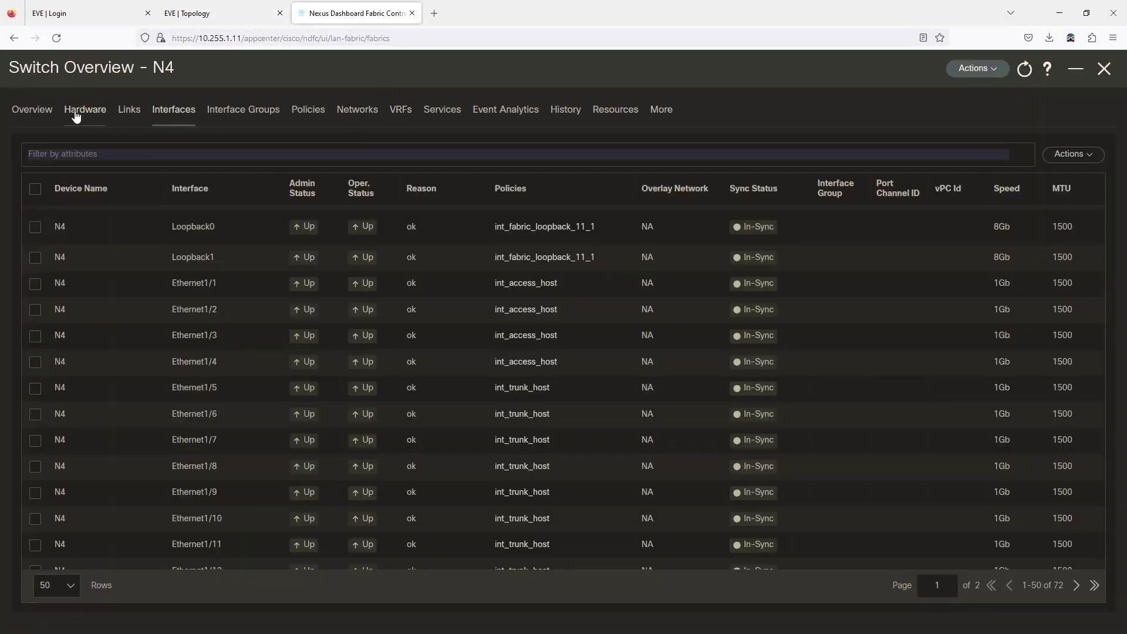
- Discover switches 10.255.1.95-96 into fabric dc1 using the switch login credentials, max hops 0, Preserve Config off
click(1105, 70)
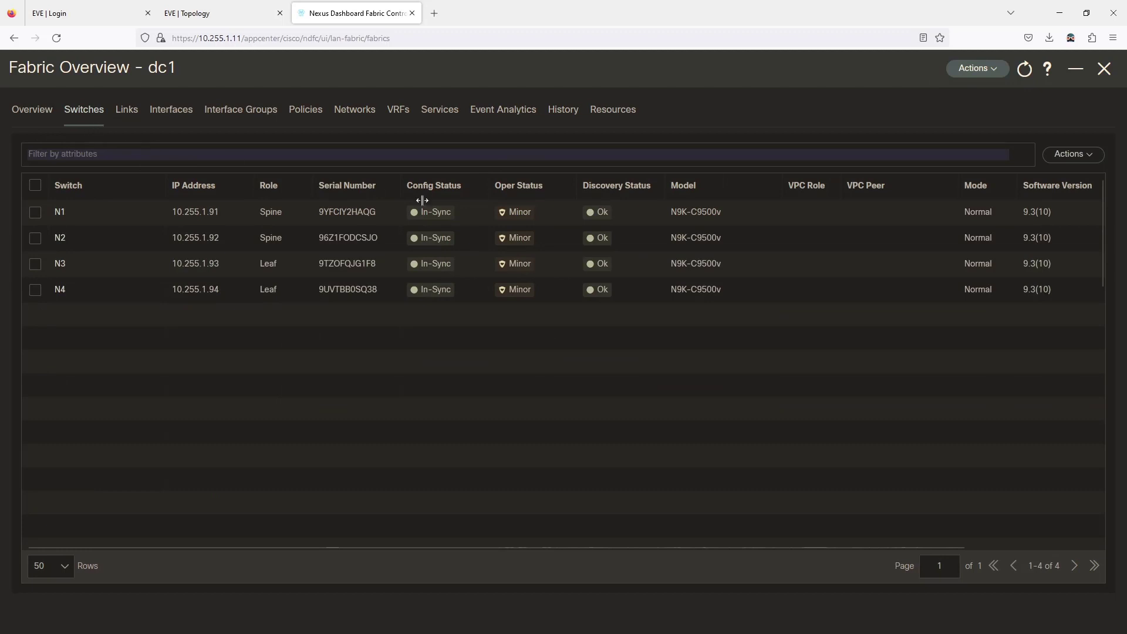
click(1070, 156)
click(1040, 180)
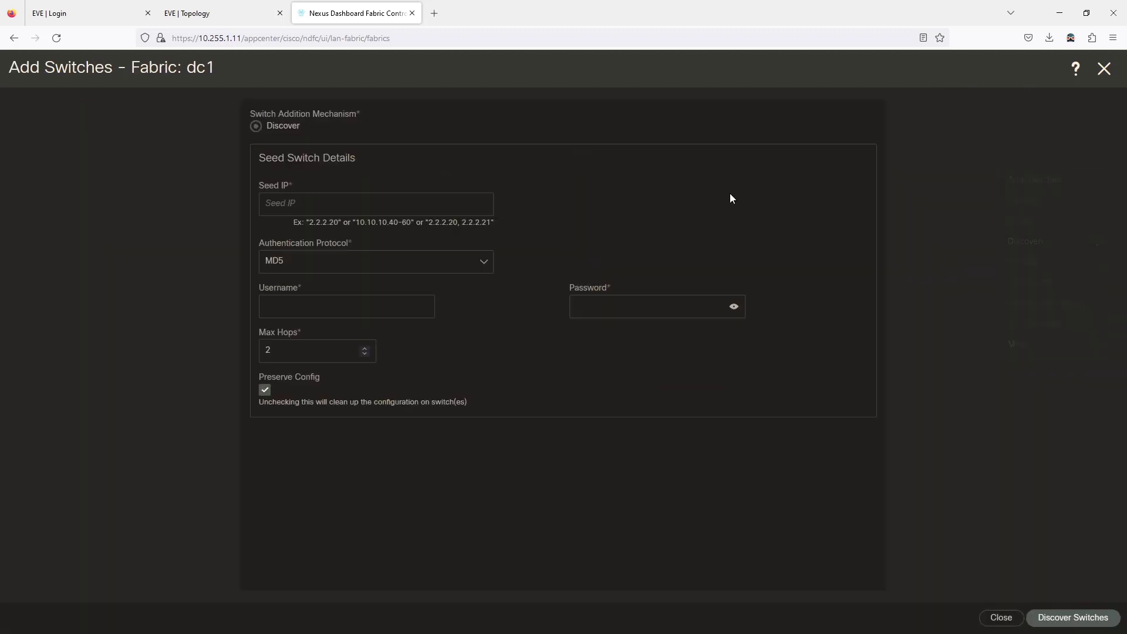
text(10.)
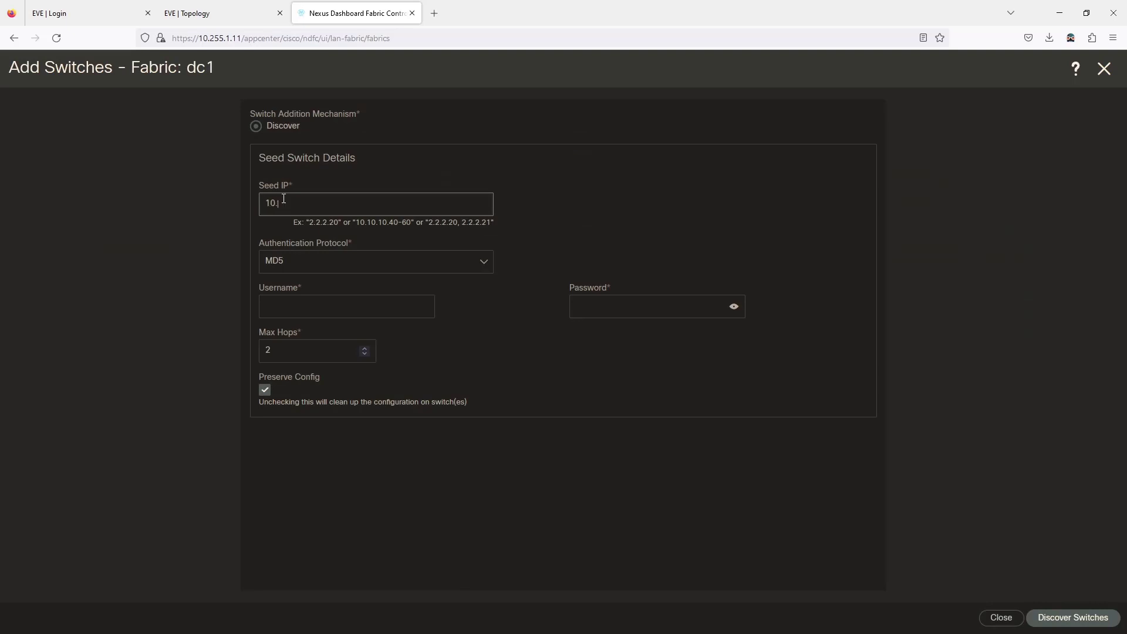
text(255.1.95-96)
click(296, 308)
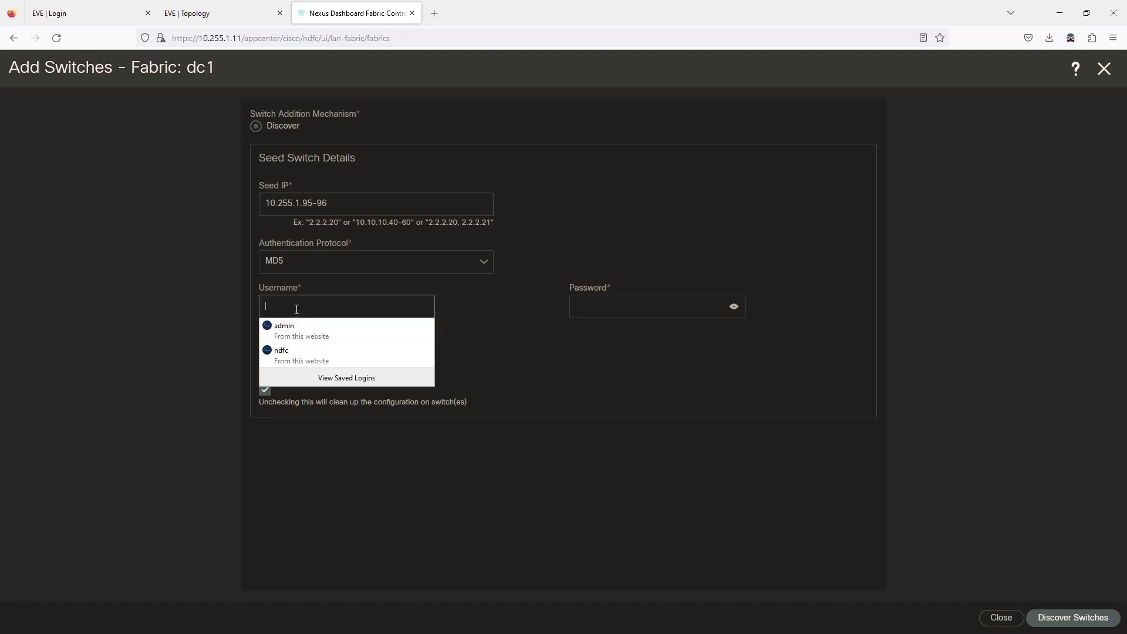
text(ndfc)
key(Tab)
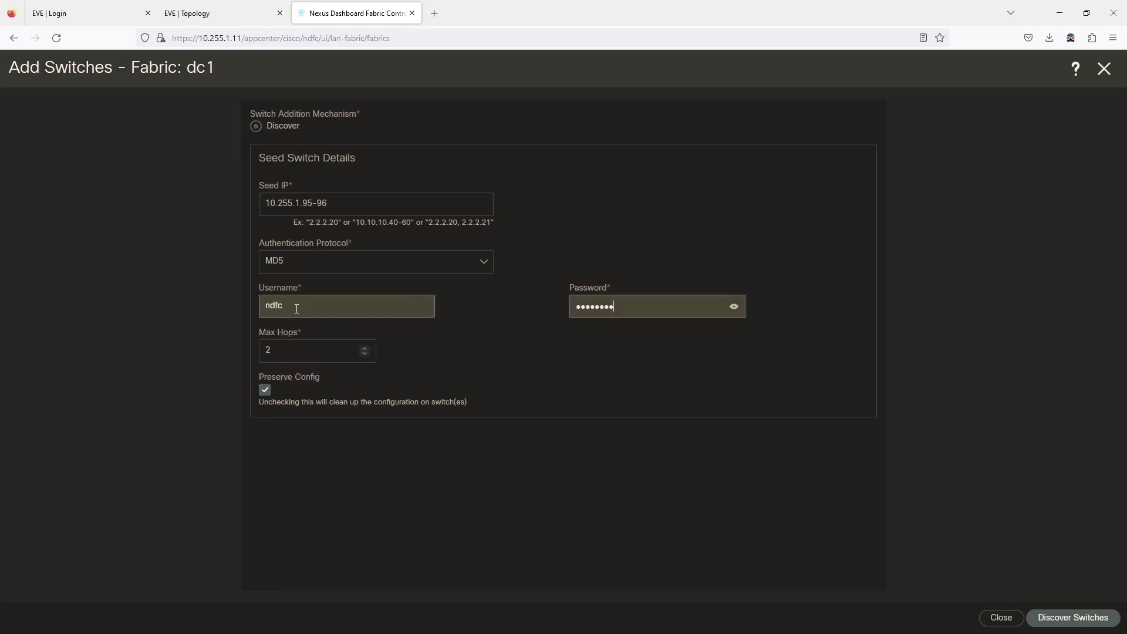
click(364, 353)
click(364, 354)
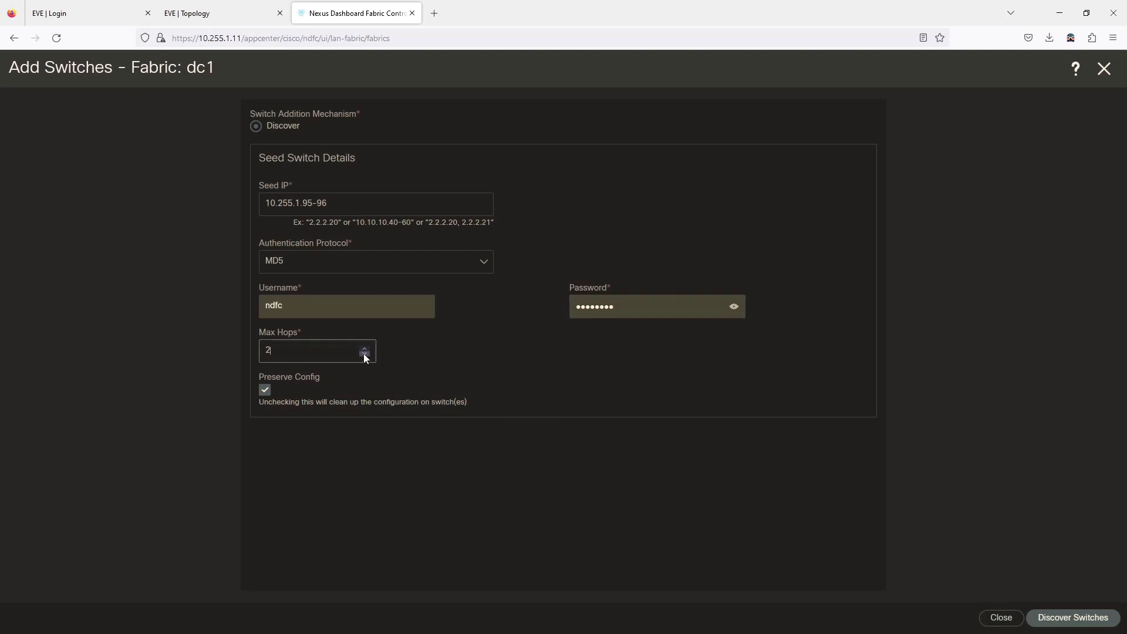
click(264, 391)
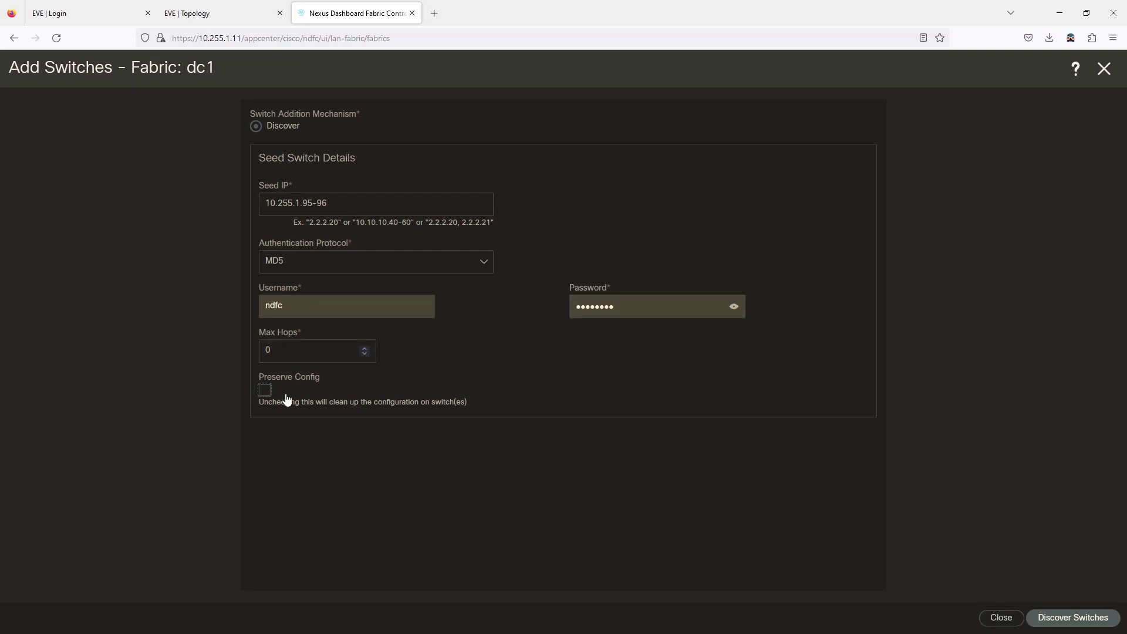
click(1098, 626)
click(580, 206)
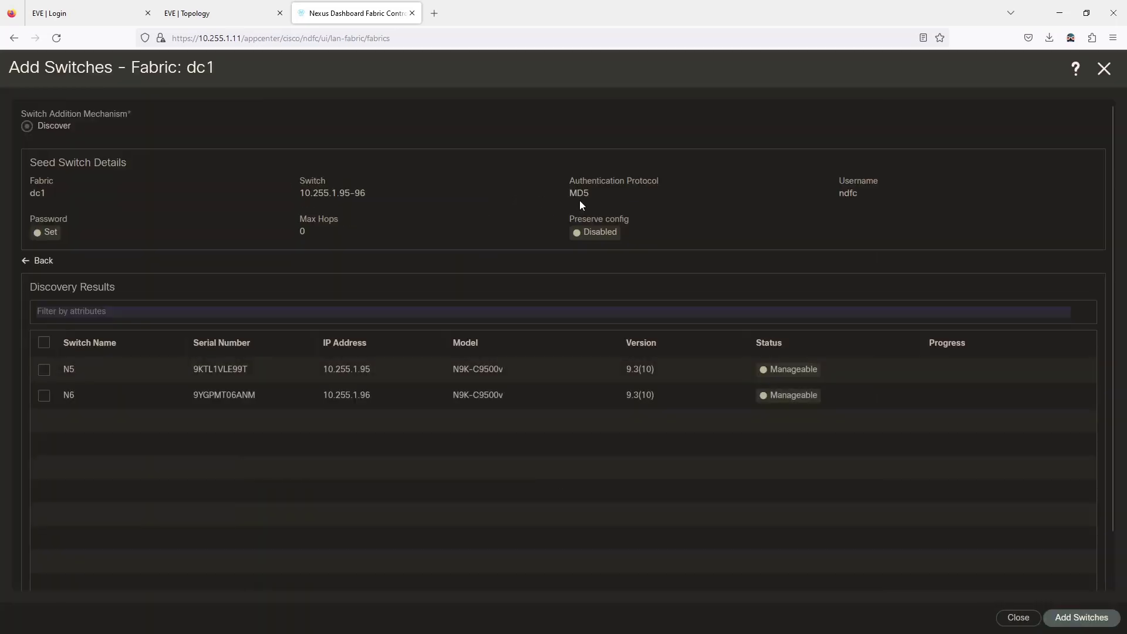
- Add discovered switches N5 and N6 to fabric dc1, then bring the SW14 console forward
click(44, 343)
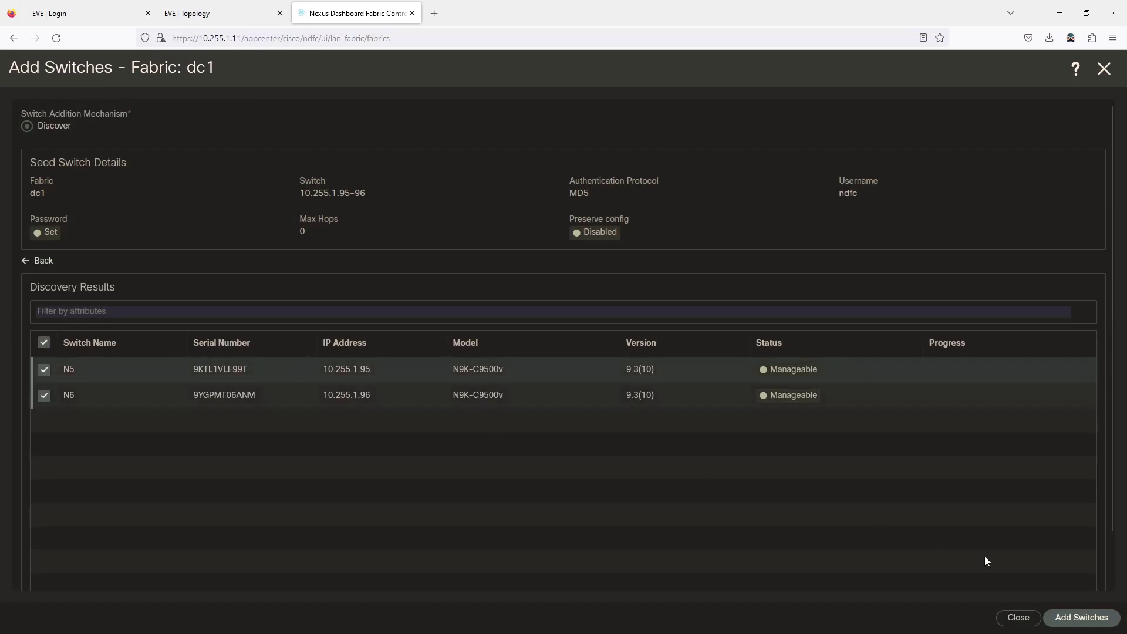
click(1089, 619)
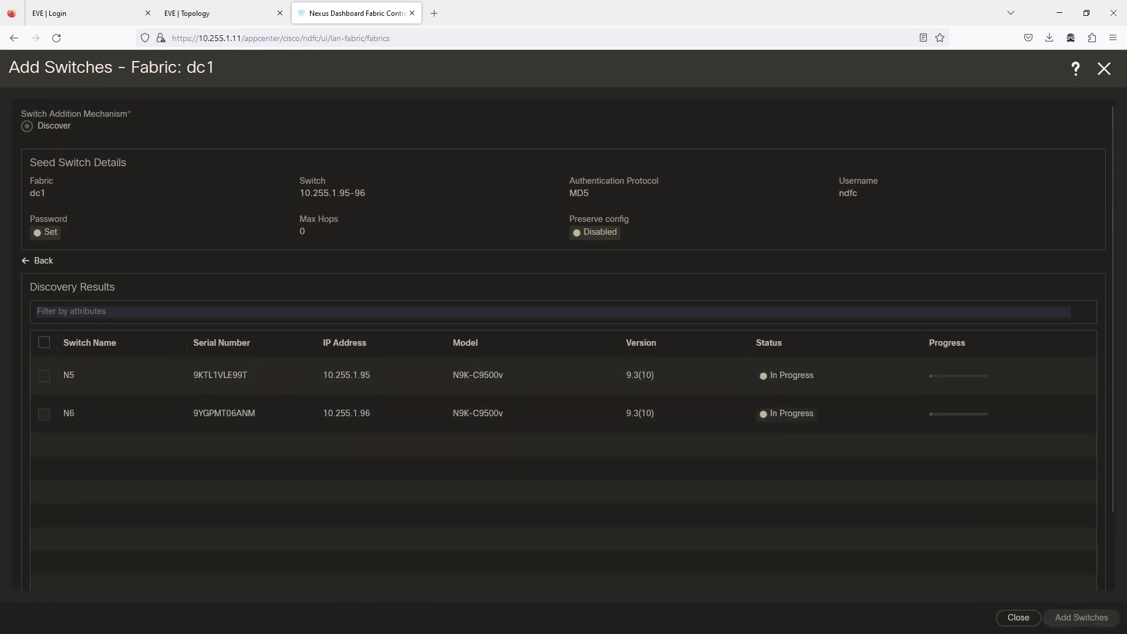
drag(0, 114, 210, 65)
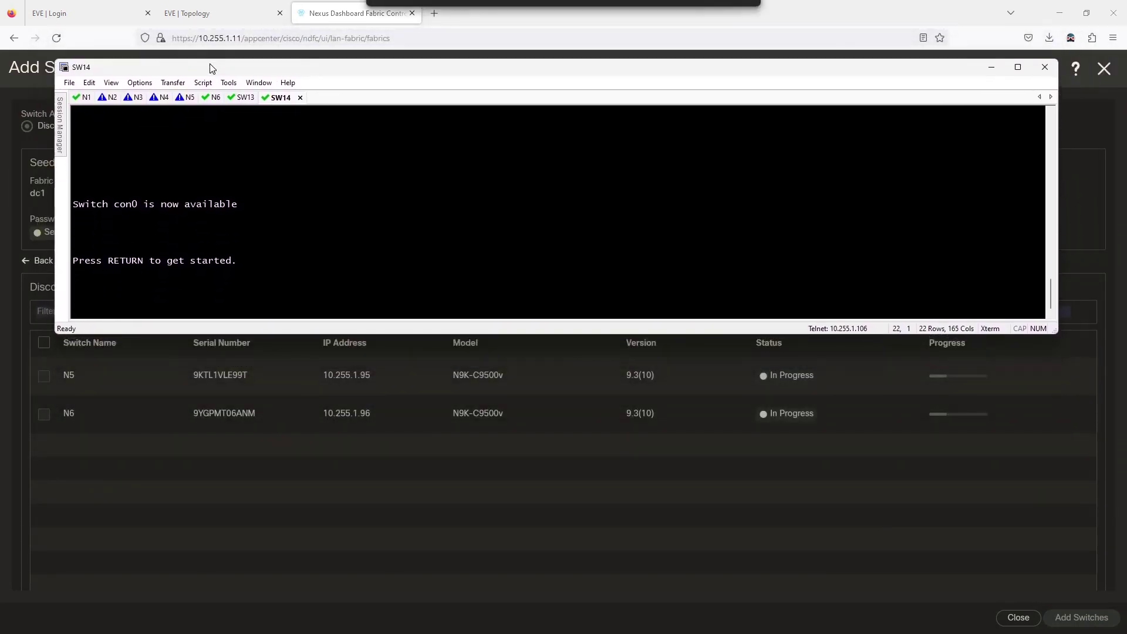
- Watch the N5 and N6 console sessions during reload, then bring the browser back
click(186, 97)
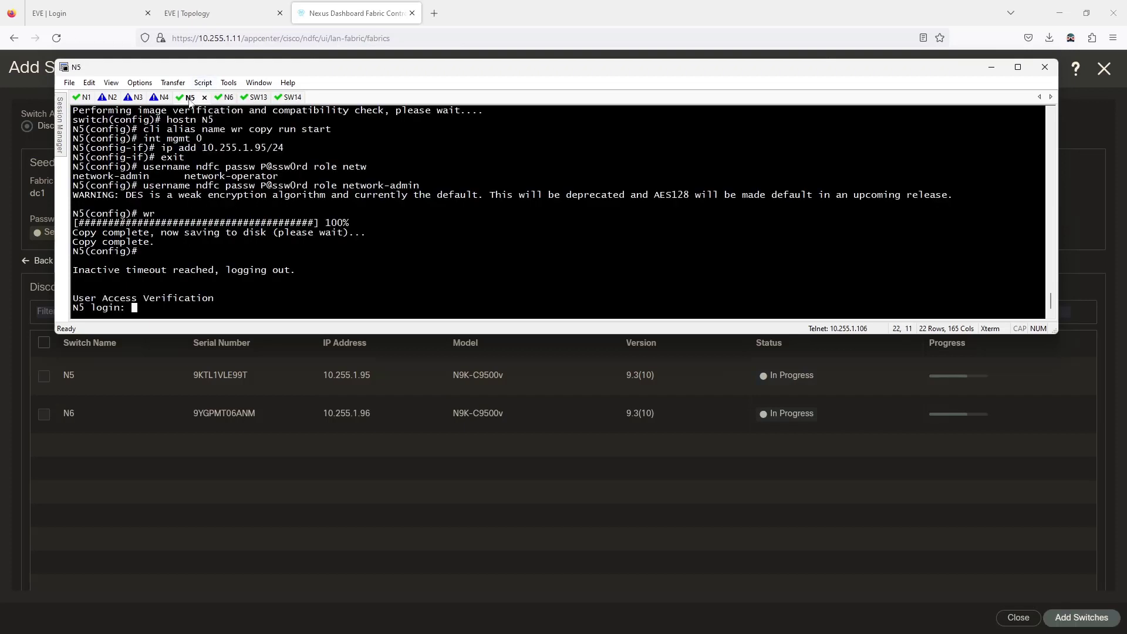
click(215, 98)
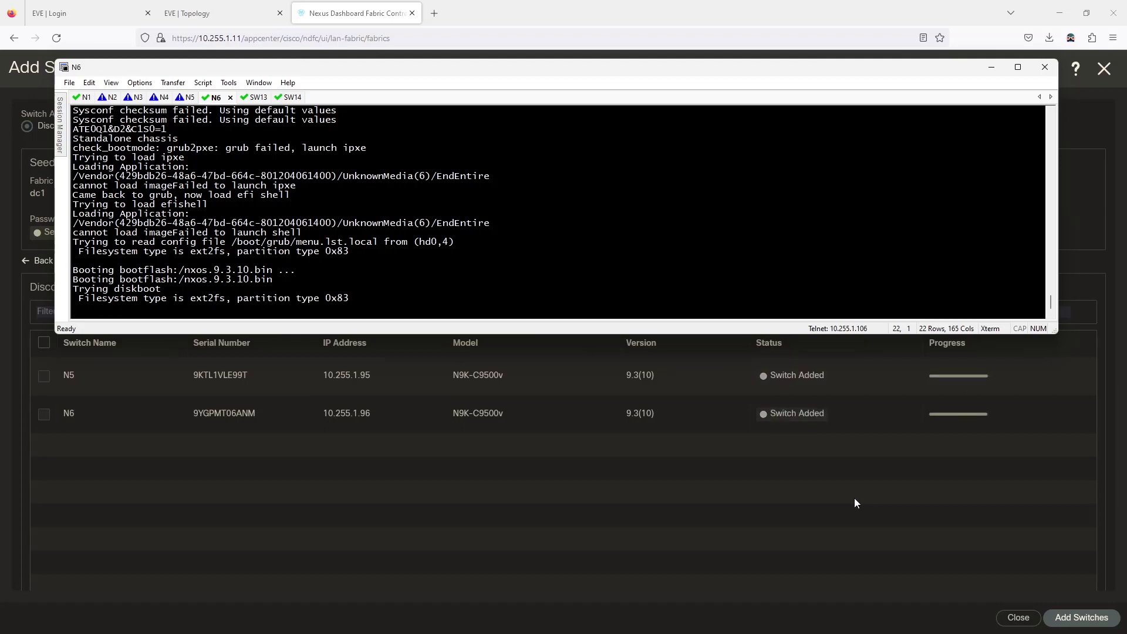
click(853, 493)
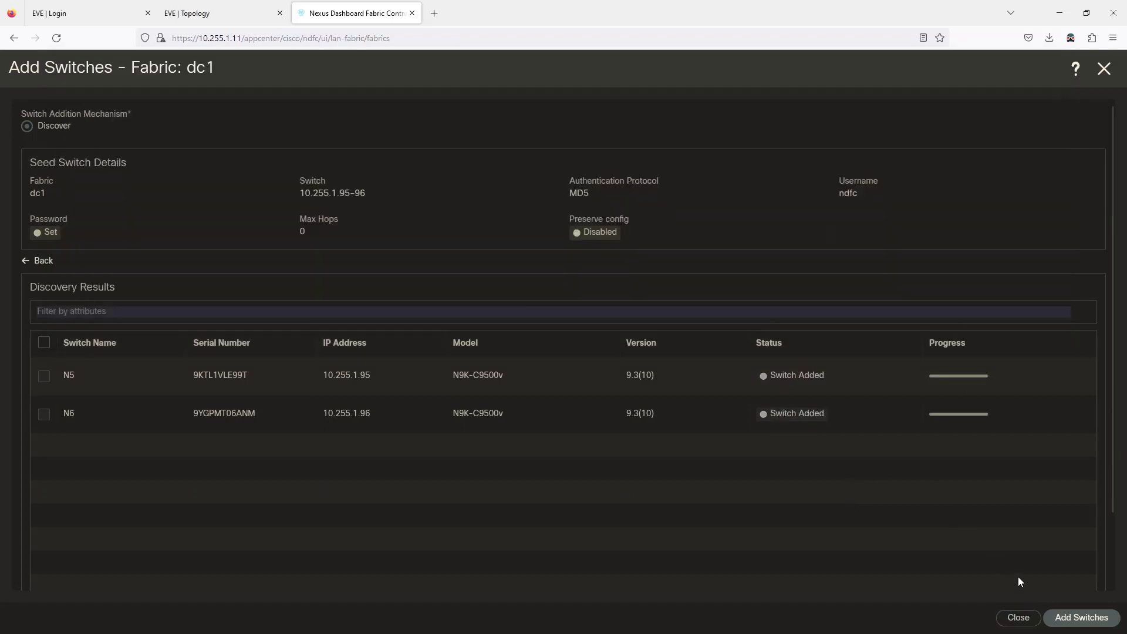
- Close Add Switches, check N6's boot console, and refresh dc1's switch list showing N5 and N6 Healthy
click(1019, 618)
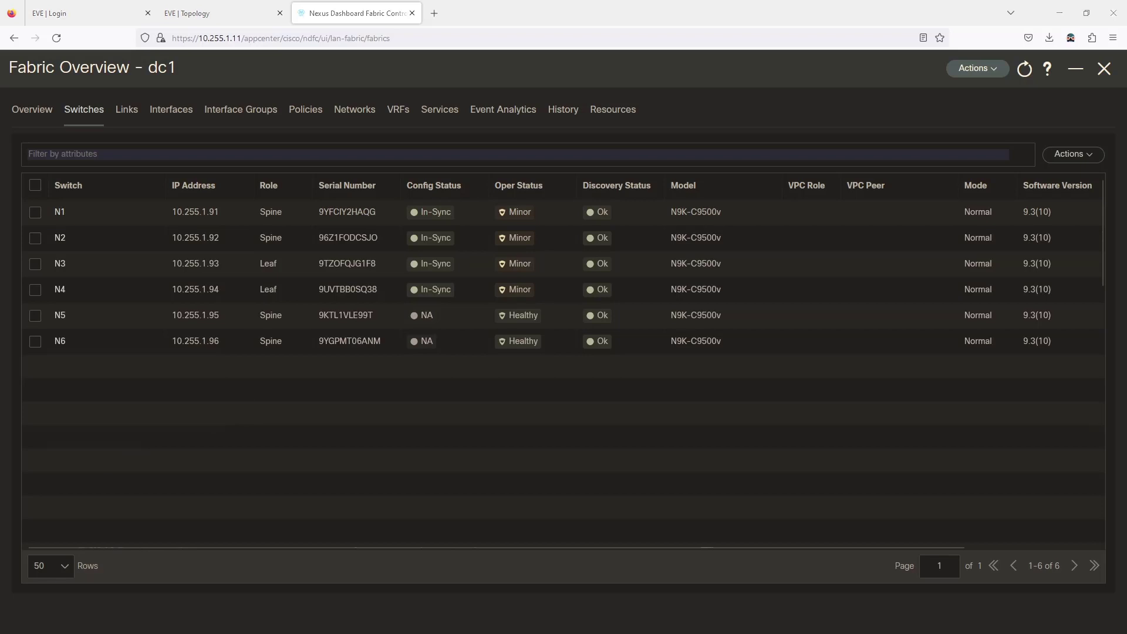
key(alt+Tab)
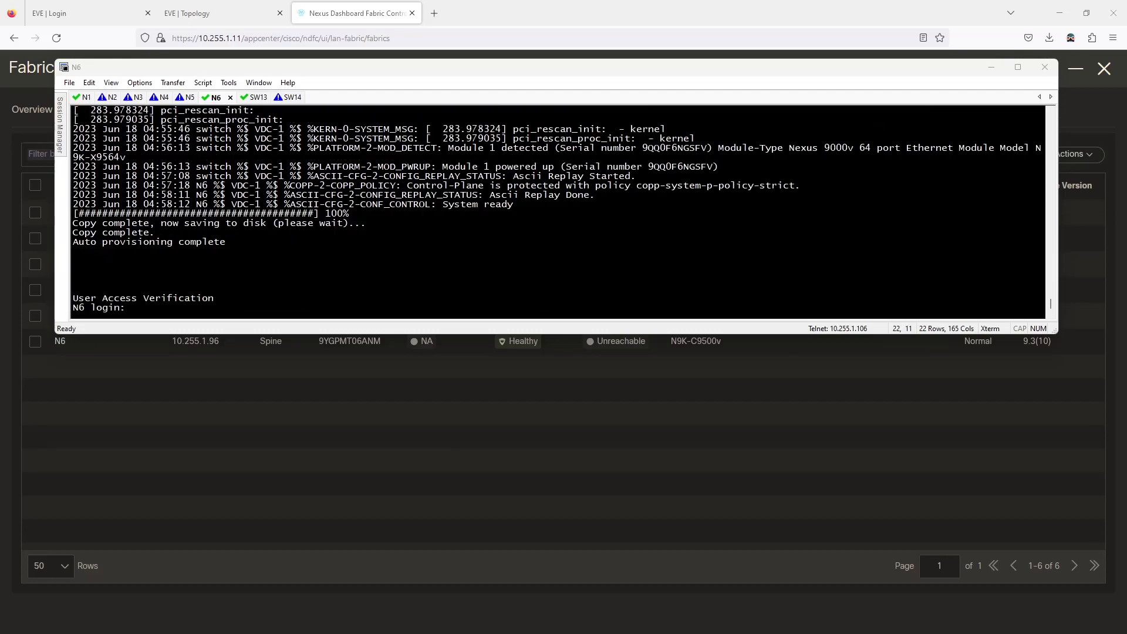
click(991, 67)
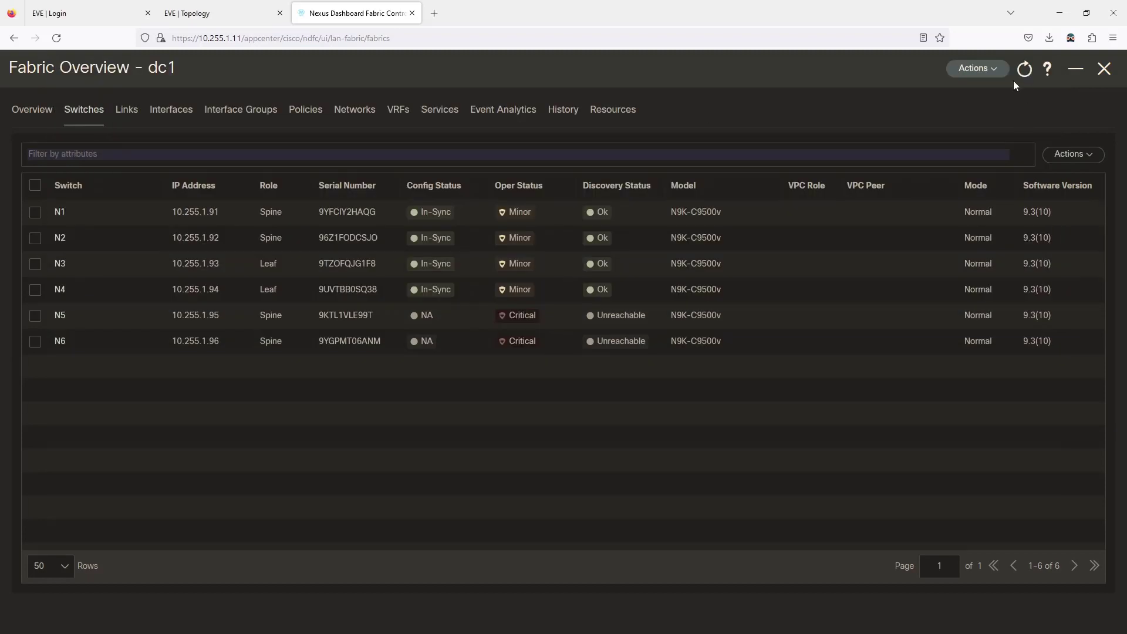
click(33, 112)
click(88, 112)
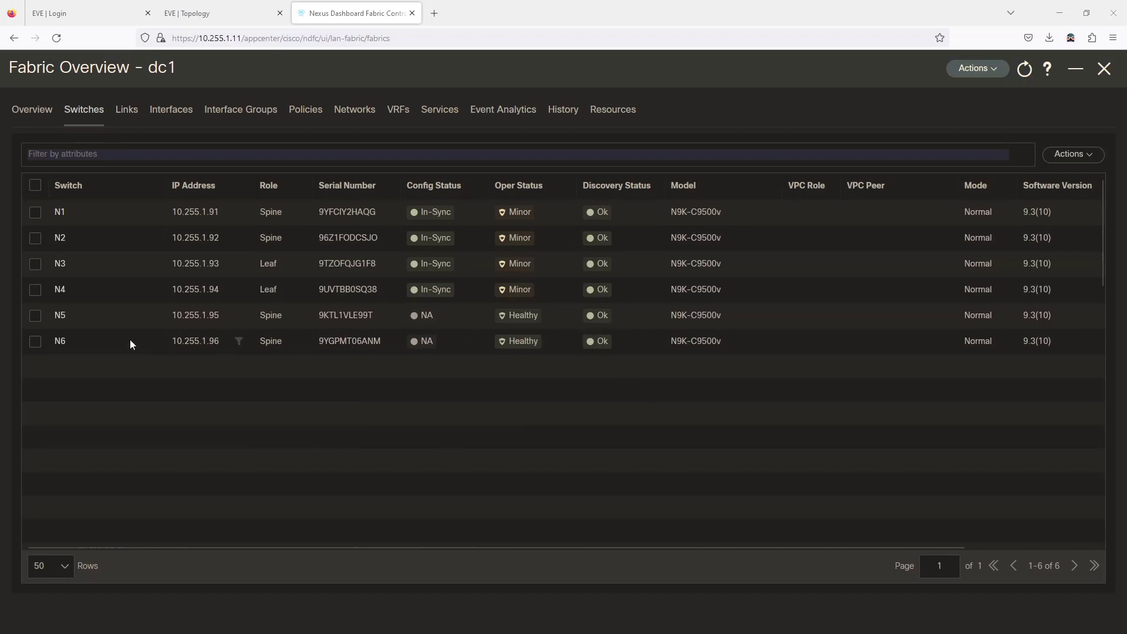
- Set the role of N5 and N6 to Leaf and acknowledge the recalculate-and-deploy warning
click(35, 316)
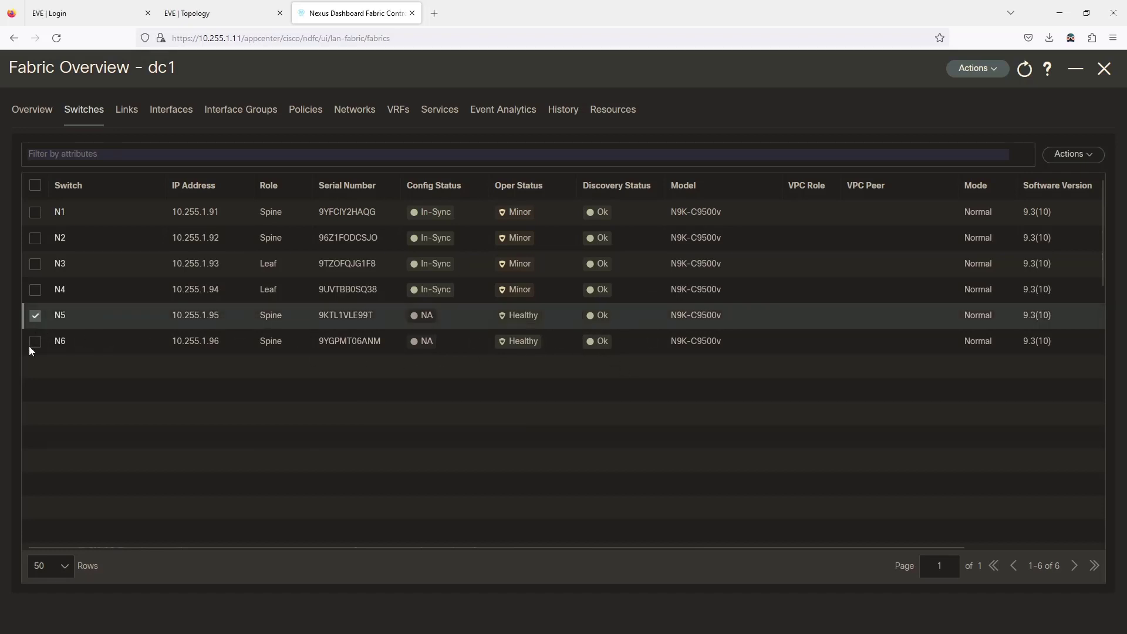
click(35, 341)
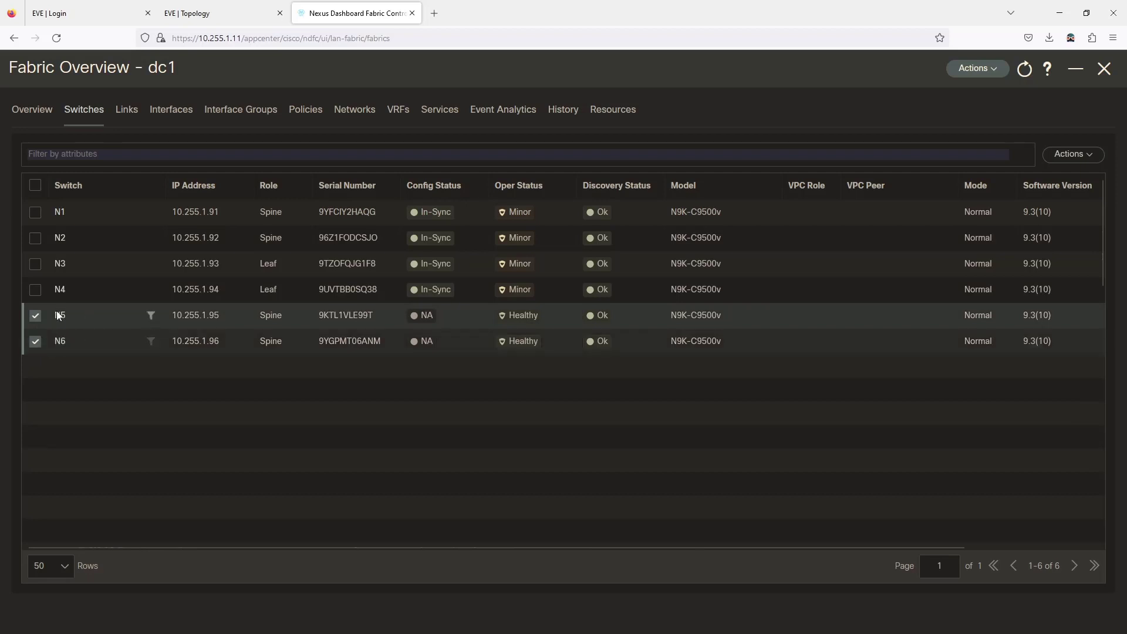
click(1073, 155)
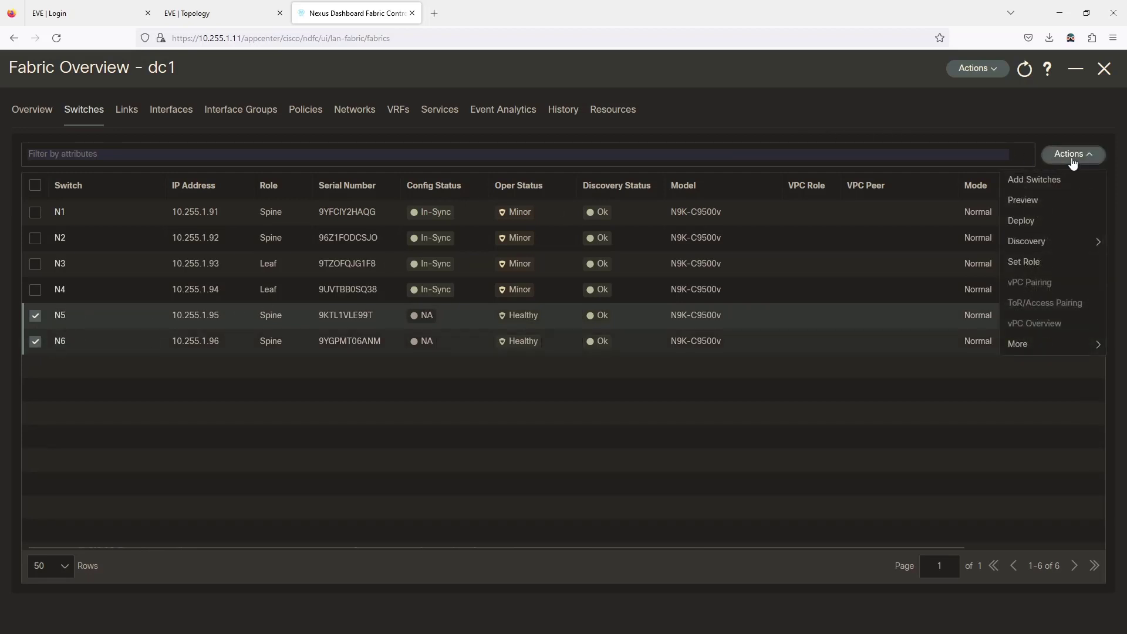
mouse_move(1025, 238)
click(1023, 260)
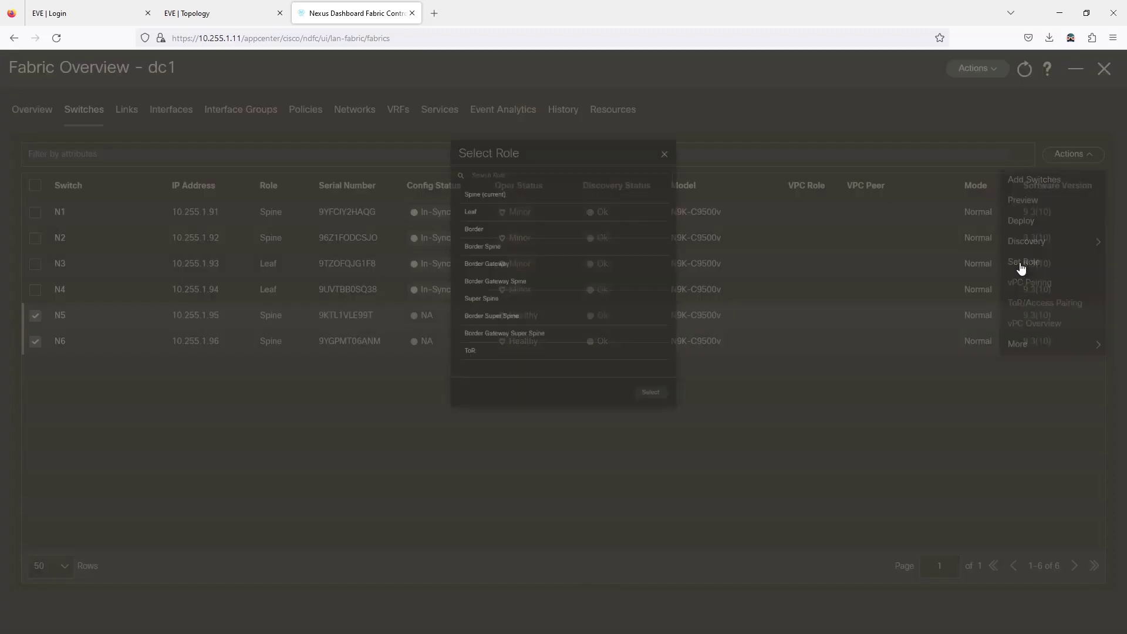
click(449, 166)
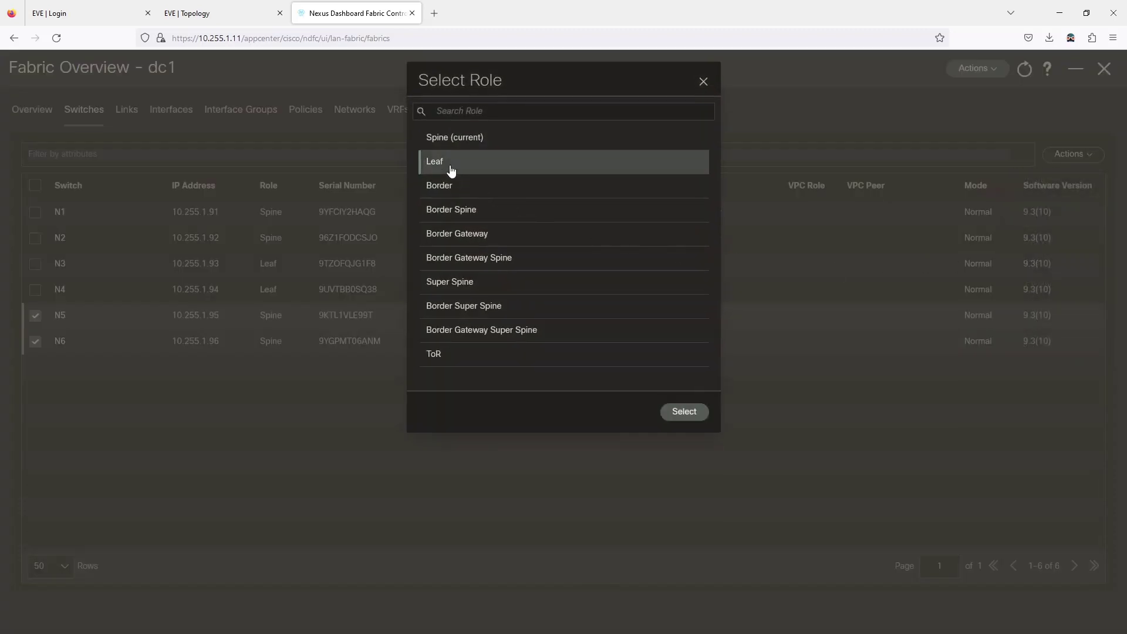
click(684, 412)
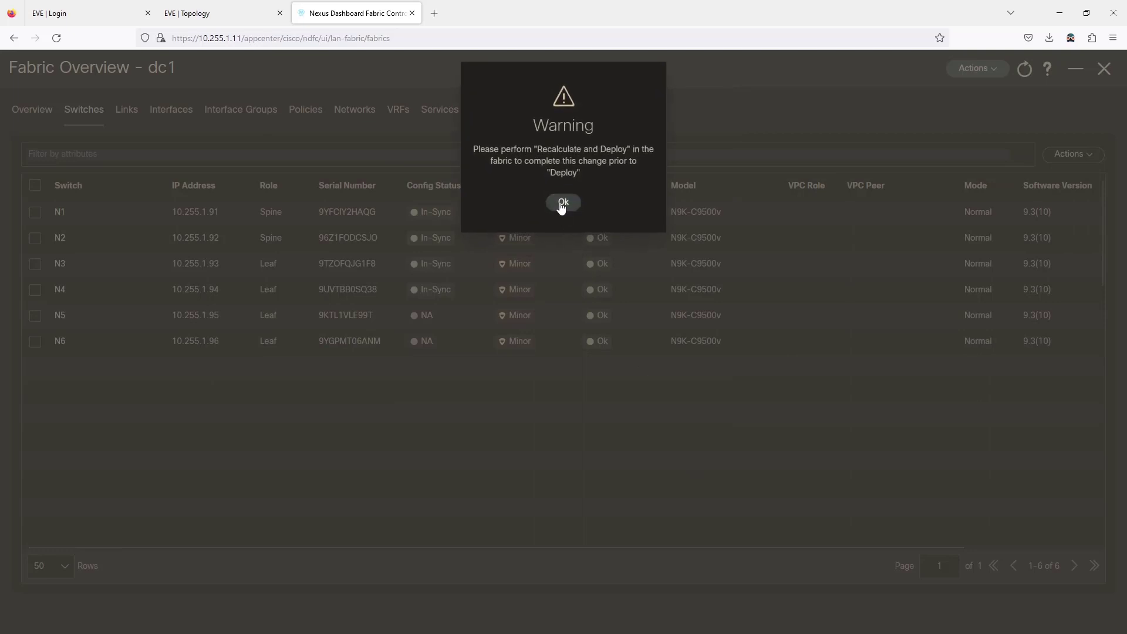
click(560, 202)
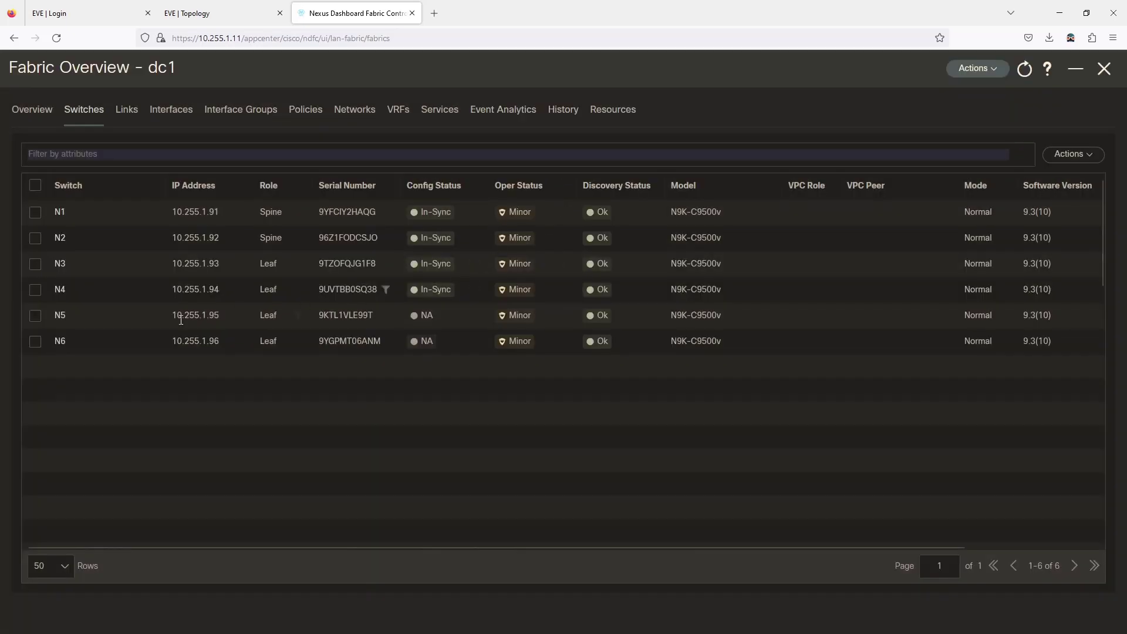
click(37, 317)
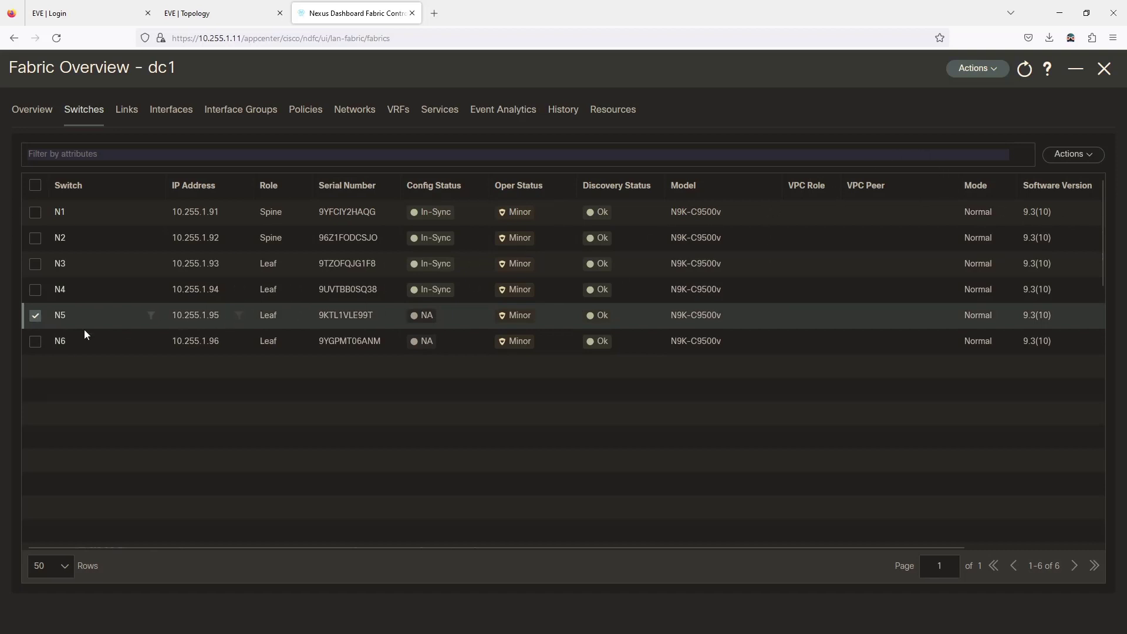
- Pair N5 with N6 as vPC peers and save the pairing
click(37, 317)
click(1066, 156)
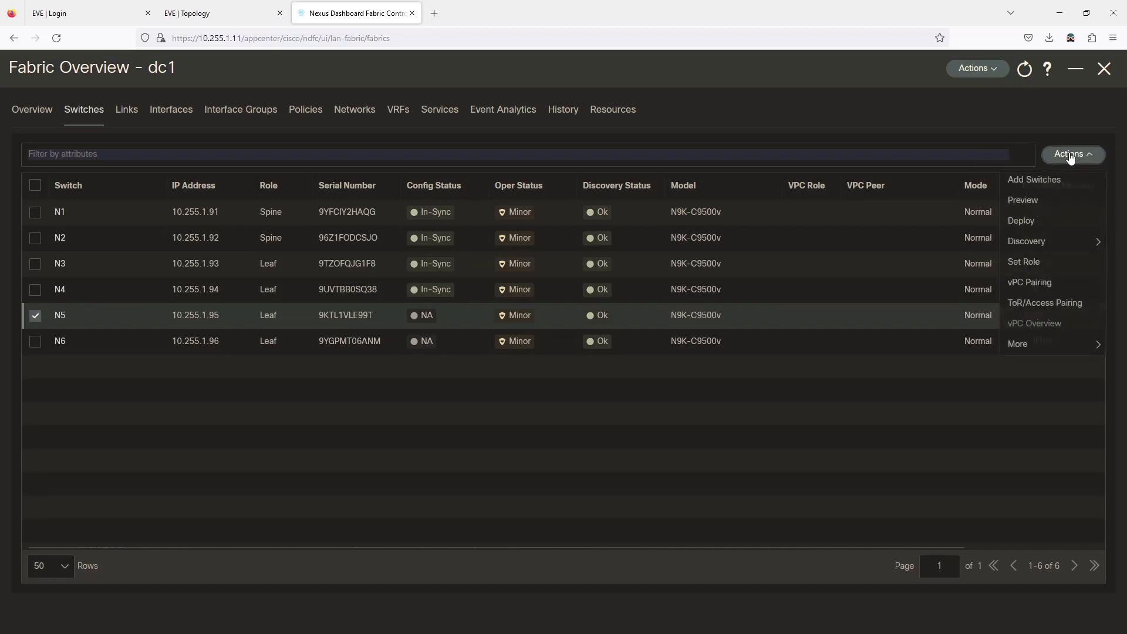
click(1020, 284)
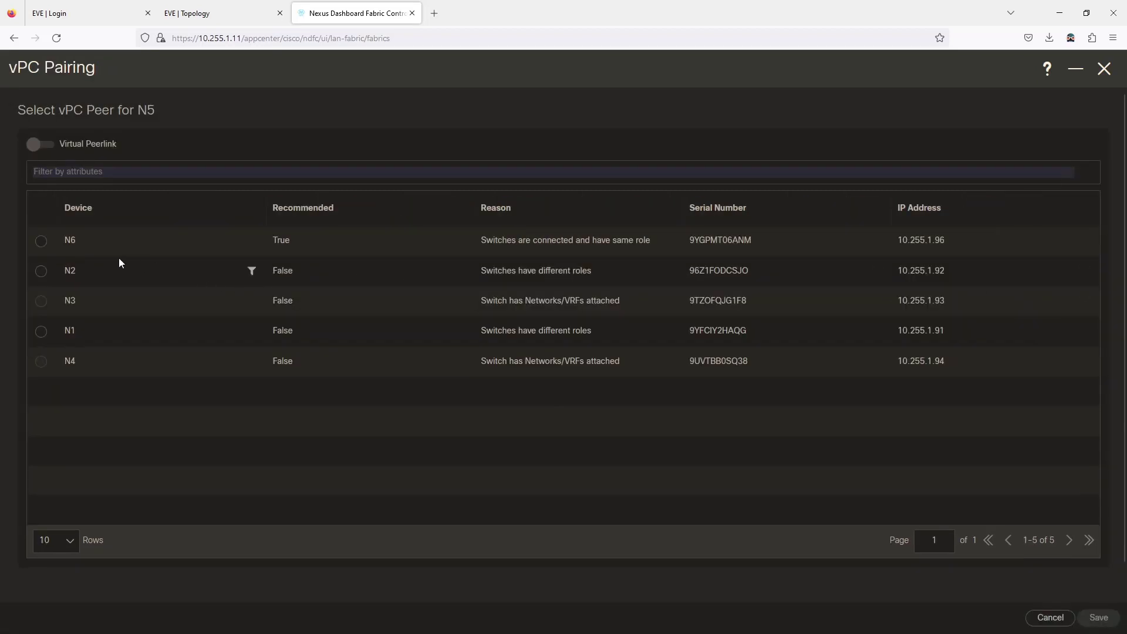
click(42, 242)
click(1095, 618)
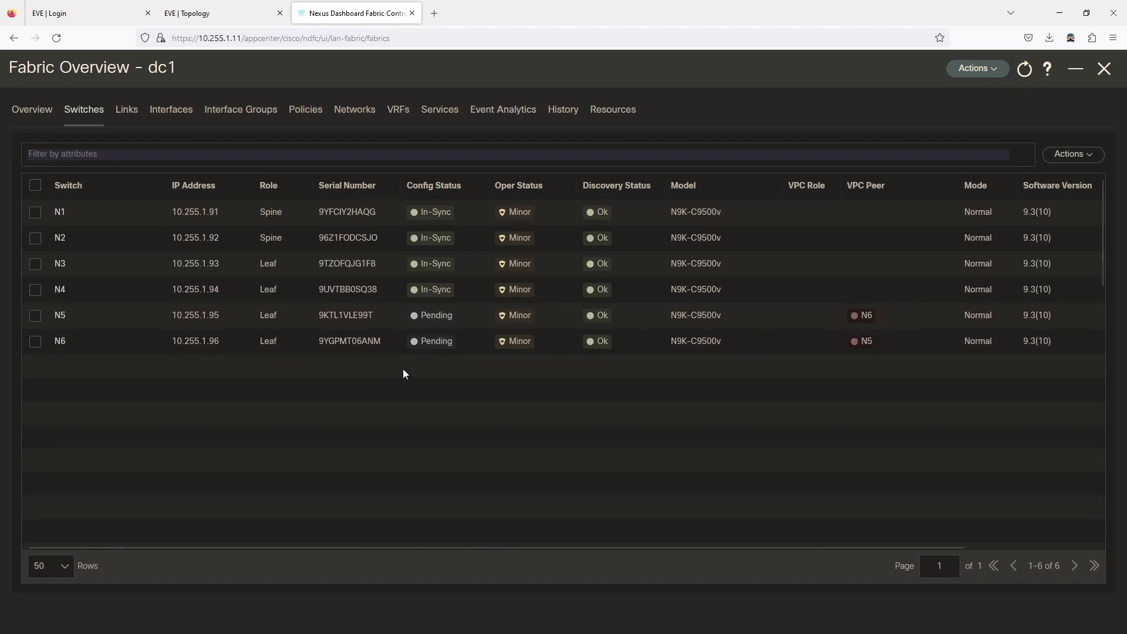
- Run Recalculate and Deploy on fabric dc1 and view N6's 470 pending config lines
click(985, 71)
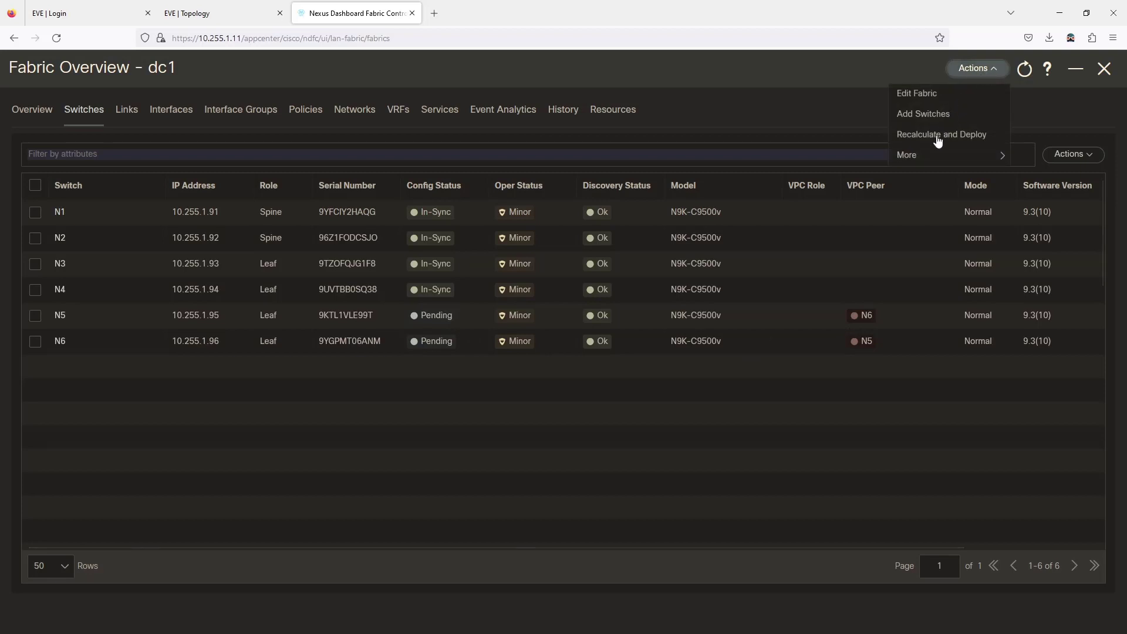
click(938, 136)
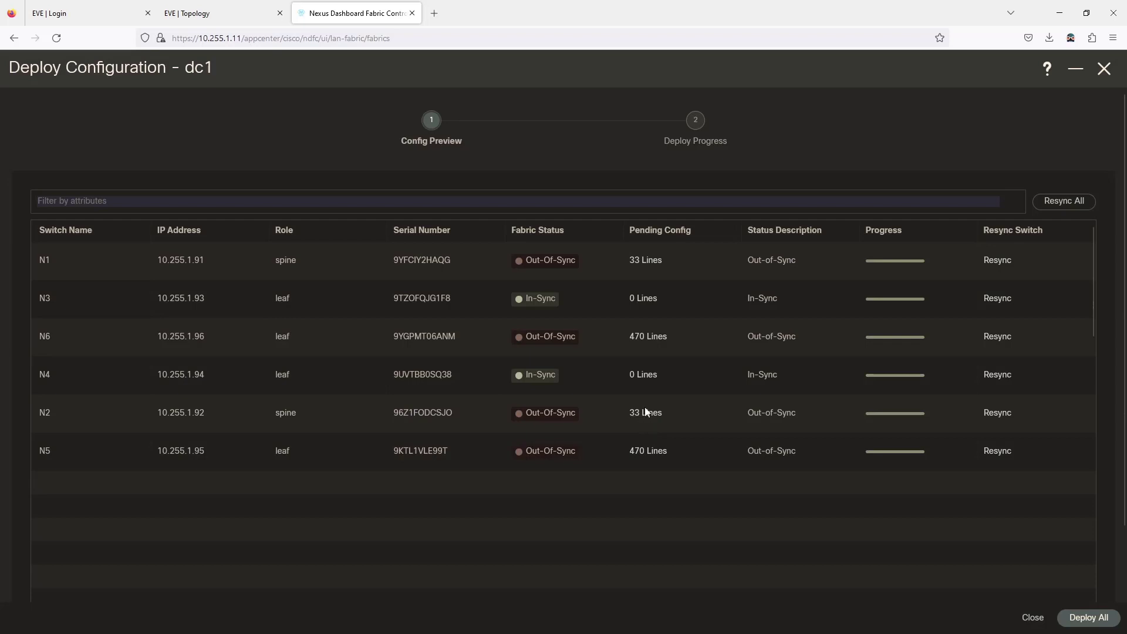
click(652, 339)
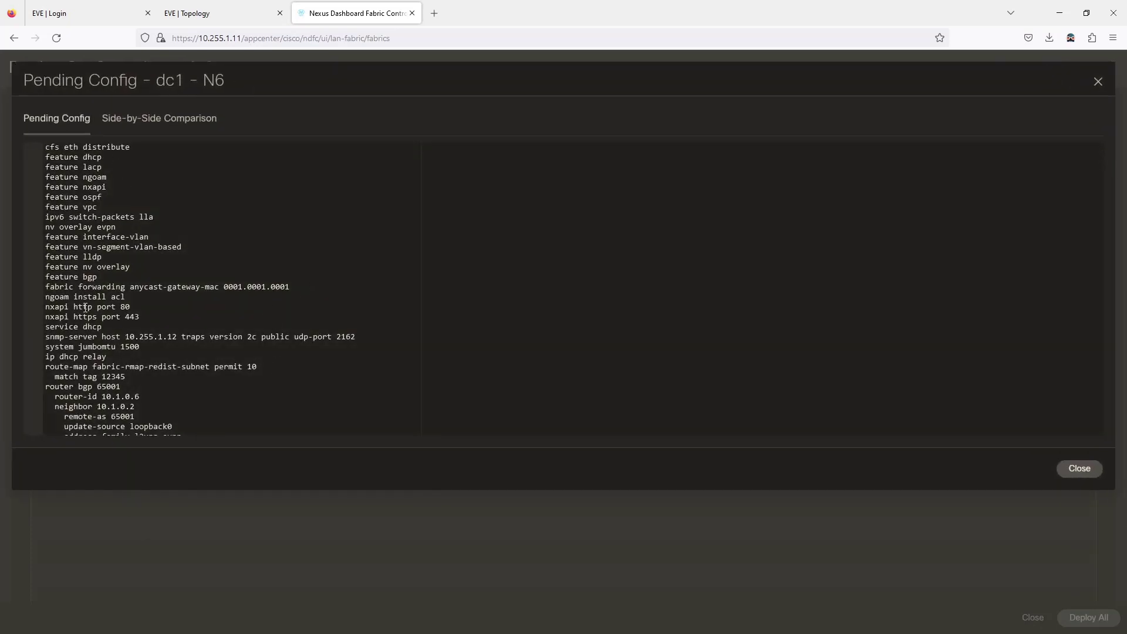
- Scroll through N6's pending config: vPC domain 1, peer-keepalive 10.1.0.5, peer-link port-channel500
scroll(228, 282, down, 3)
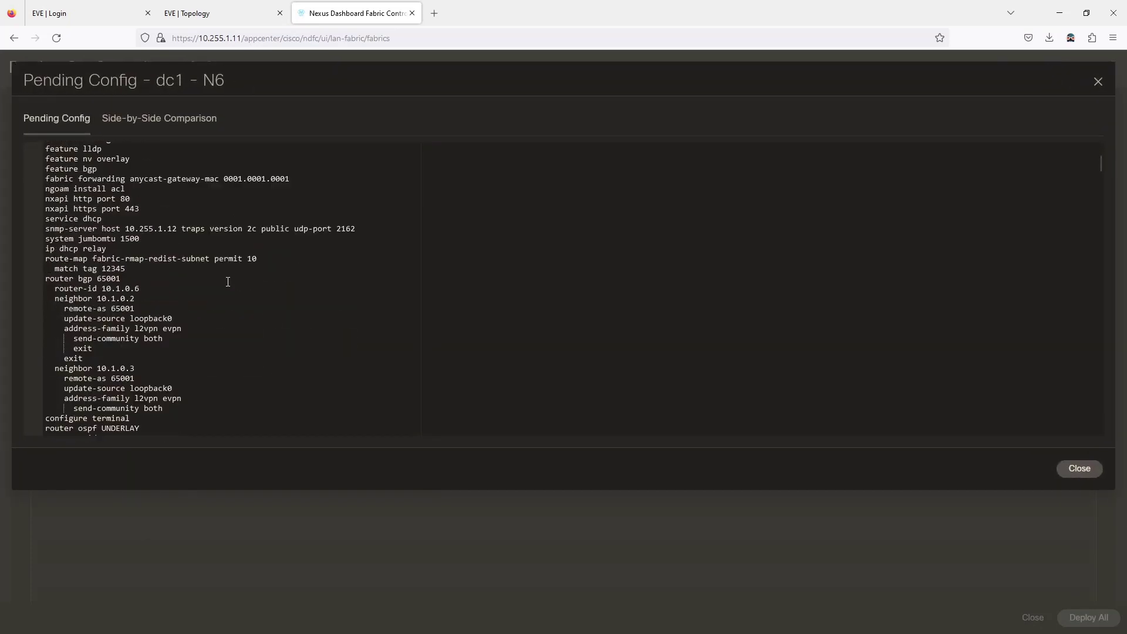
scroll(227, 282, down, 3)
scroll(226, 280, down, 2)
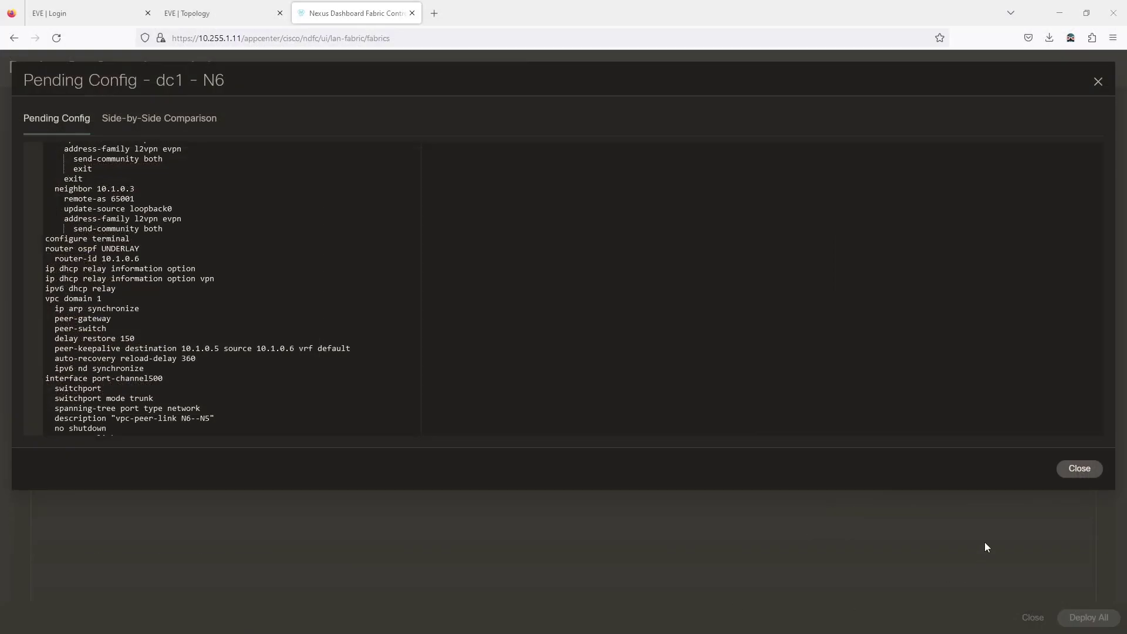
- Close N6's preview, Deploy All pending config to fabric dc1, and switch to the terminal sessions
click(1078, 470)
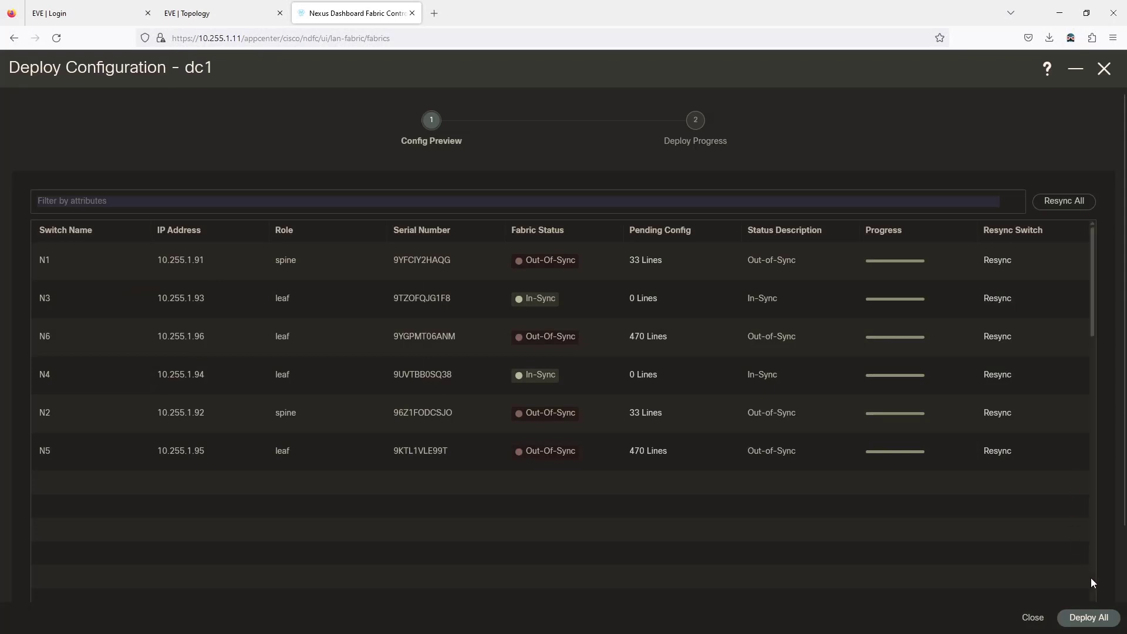
click(1090, 618)
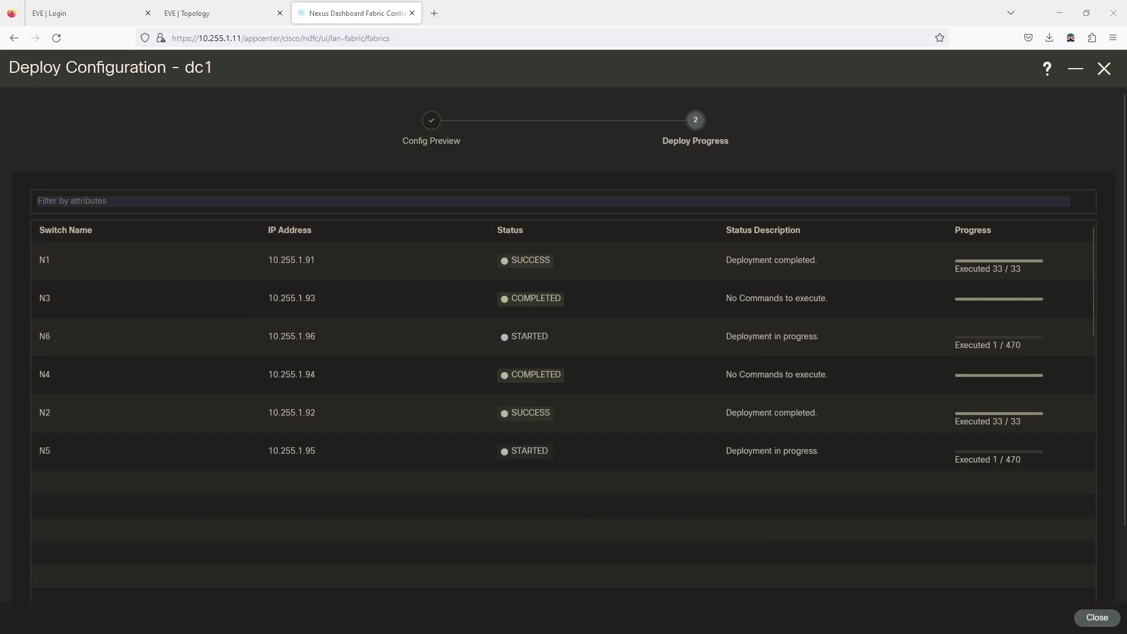
key(alt+Tab)
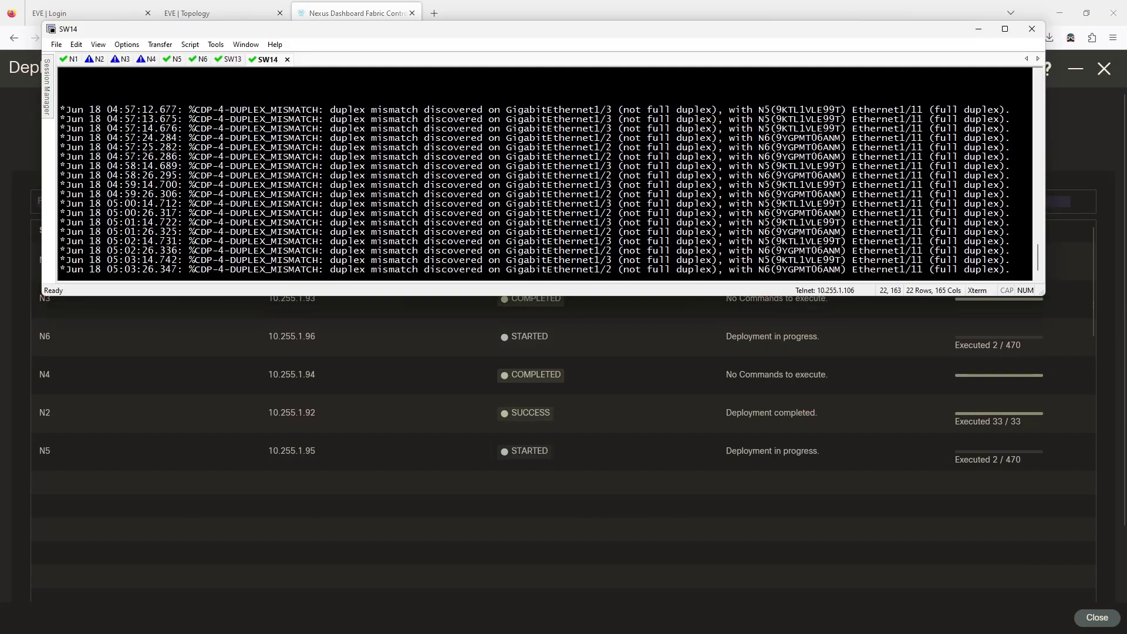
- Watch switch N5's SecureCRT console log, then return to the completed dc1 deployment in the browser
click(176, 59)
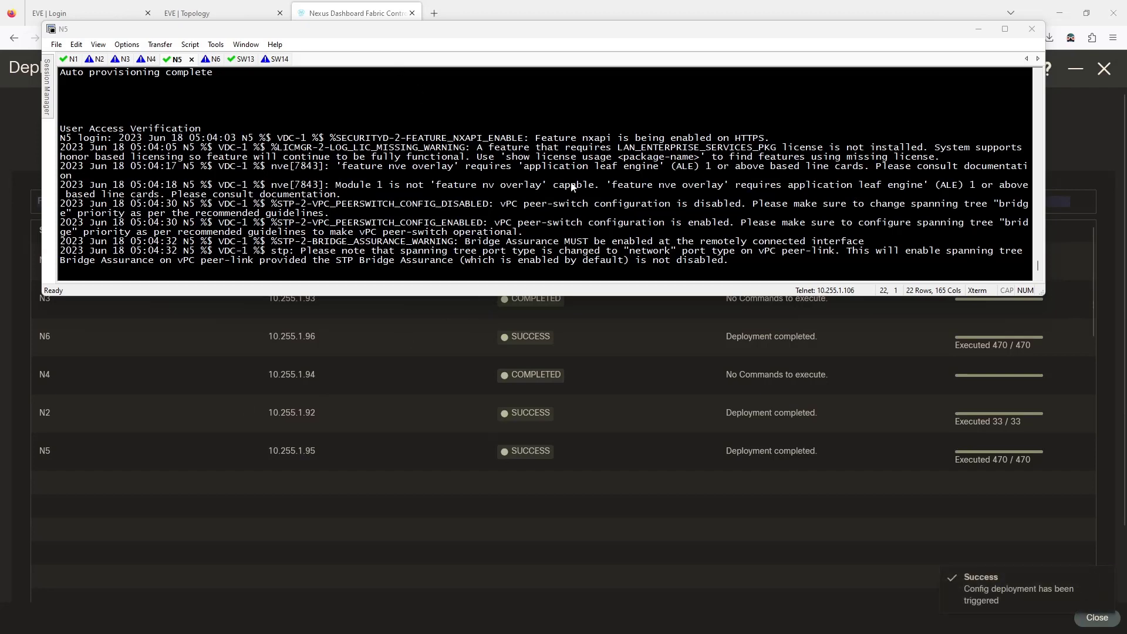
click(883, 609)
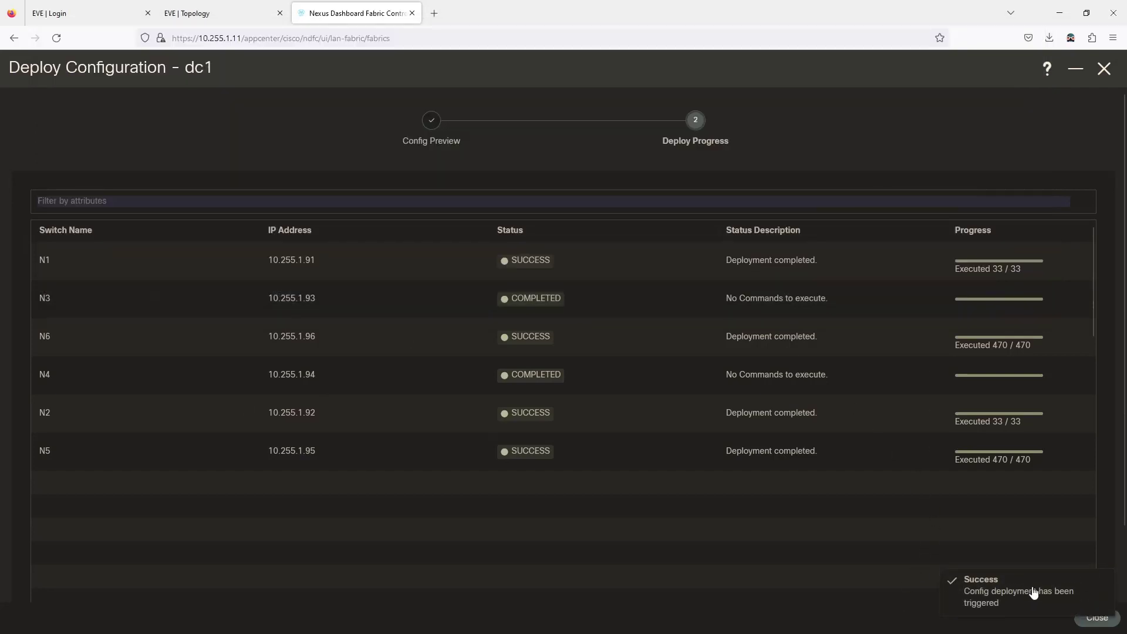
- Close the finished deployment, glance at the EVE lab topology, and return to dc1's six-switch list
click(1095, 620)
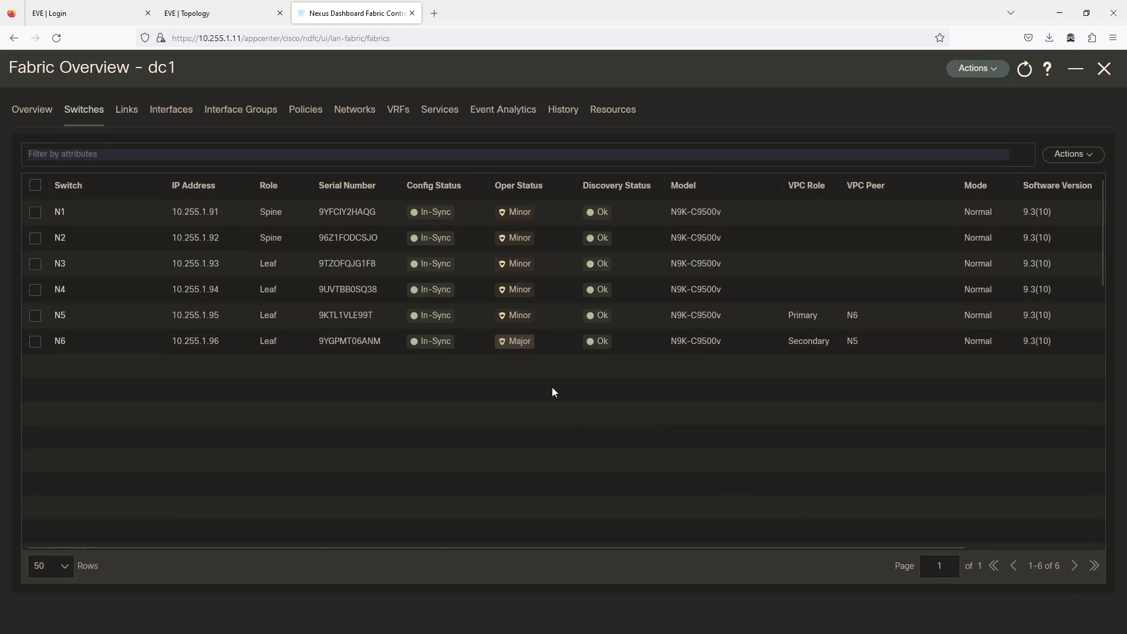
click(193, 15)
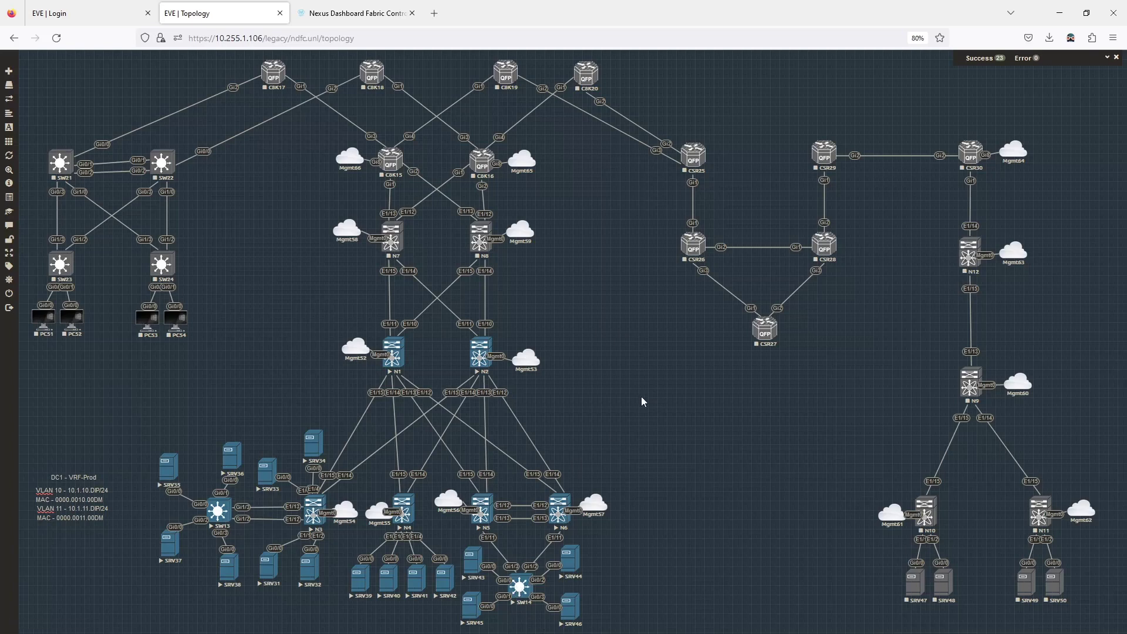
click(371, 17)
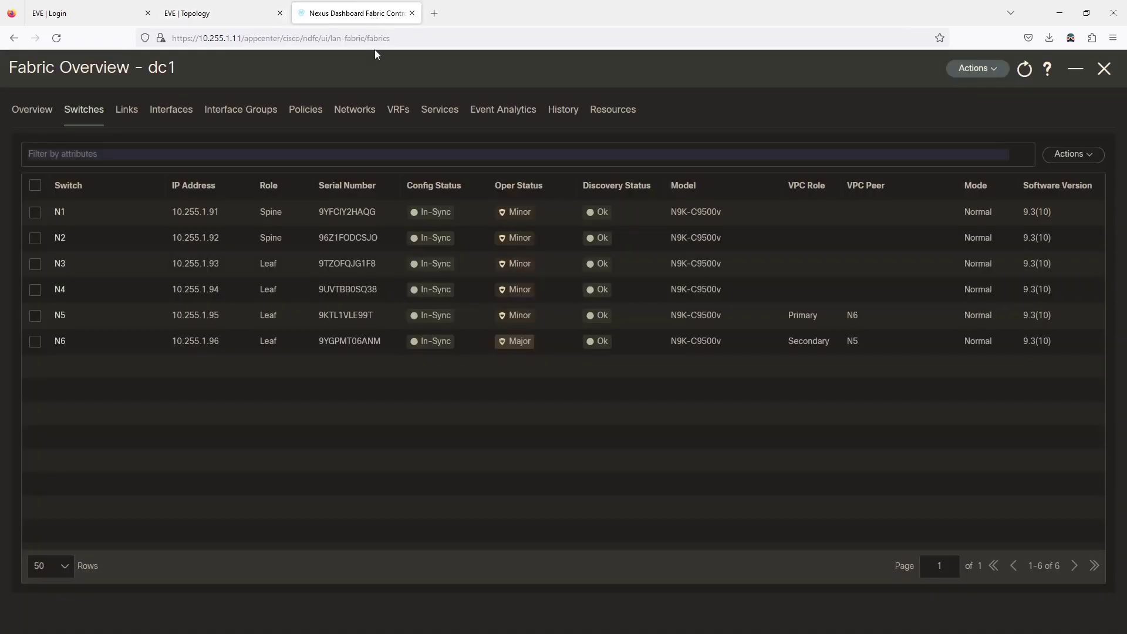
- Open switch N5's full overview and Interfaces list, and start Create Interface from Actions
click(60, 316)
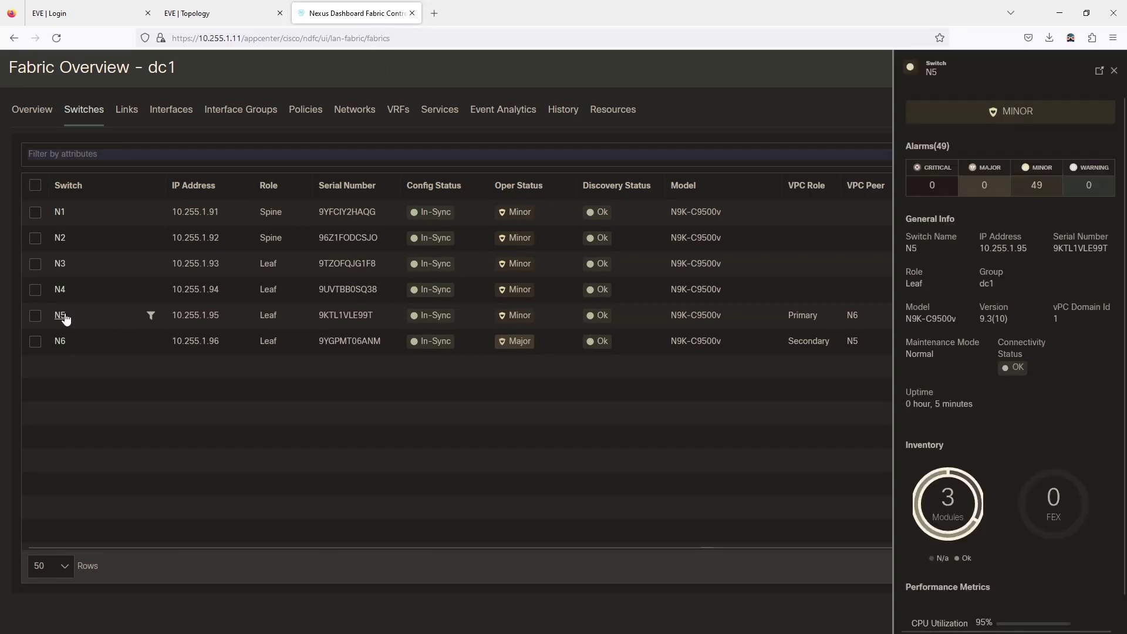
click(1099, 71)
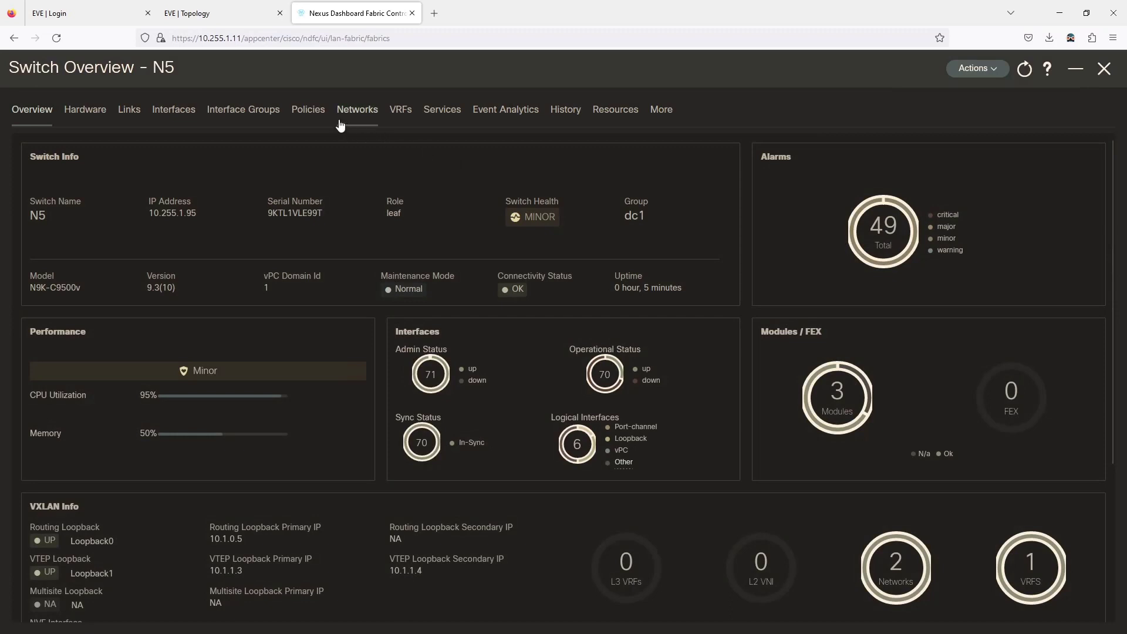
click(174, 112)
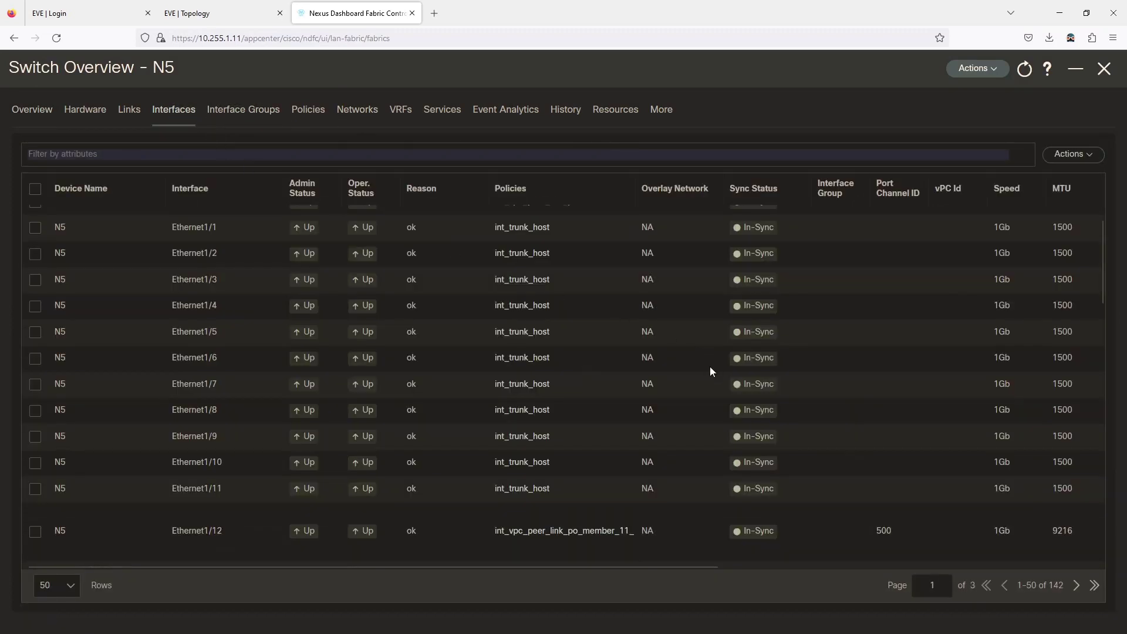
scroll(711, 368, up, 3)
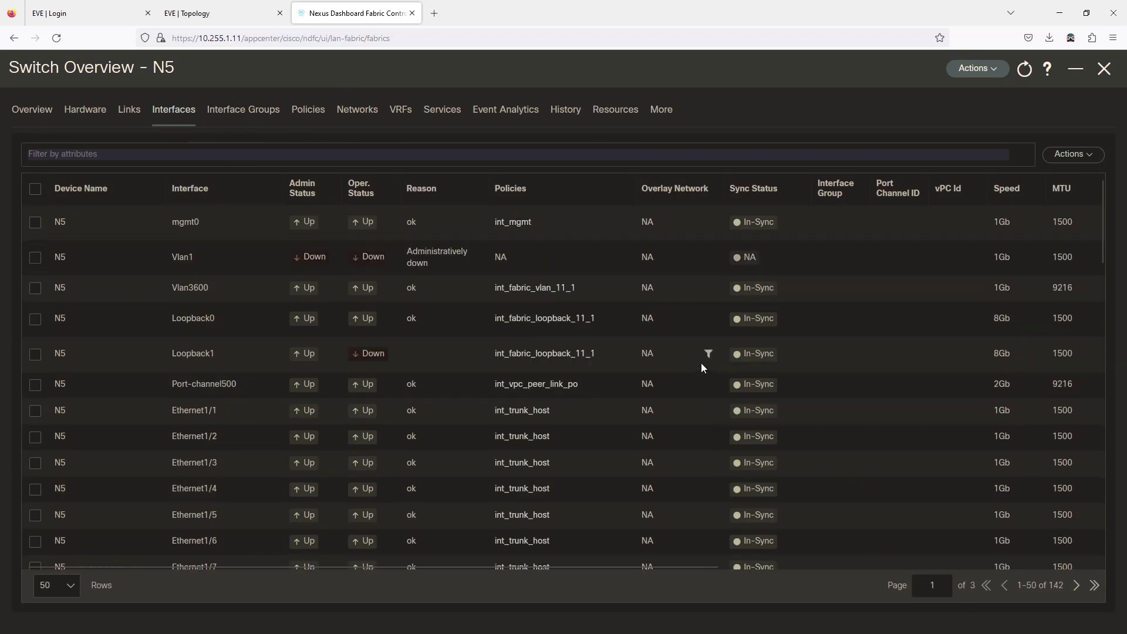
click(1087, 156)
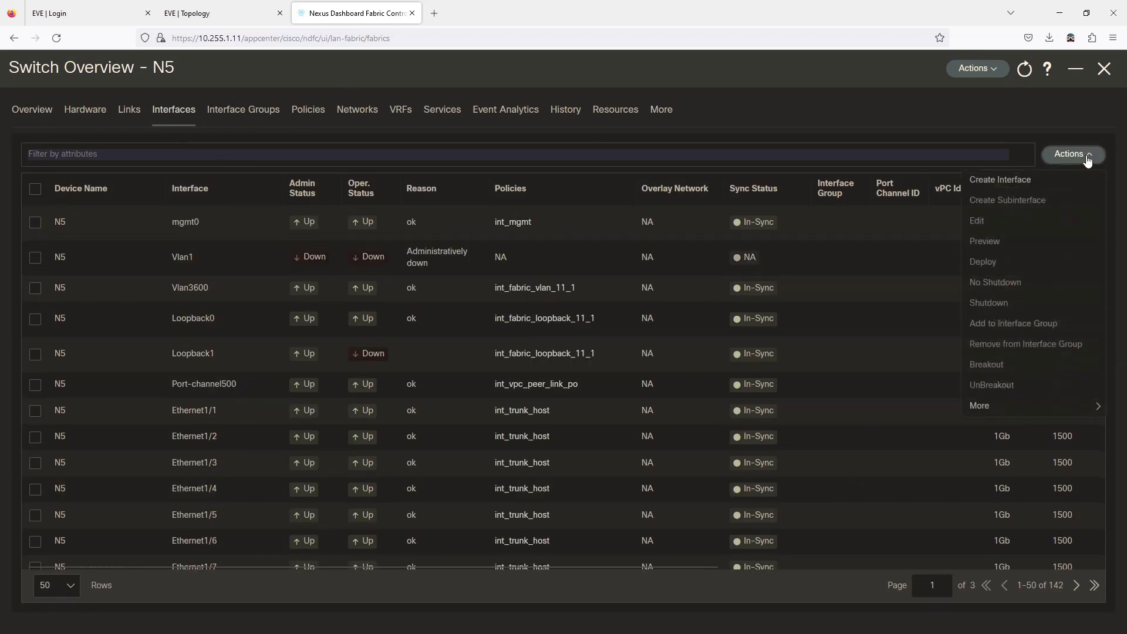
click(960, 186)
- Choose virtual Port Channel (vPC) type on pair N5---N6, with vPC ID 11 and Peer-1 member eth1/11
click(380, 143)
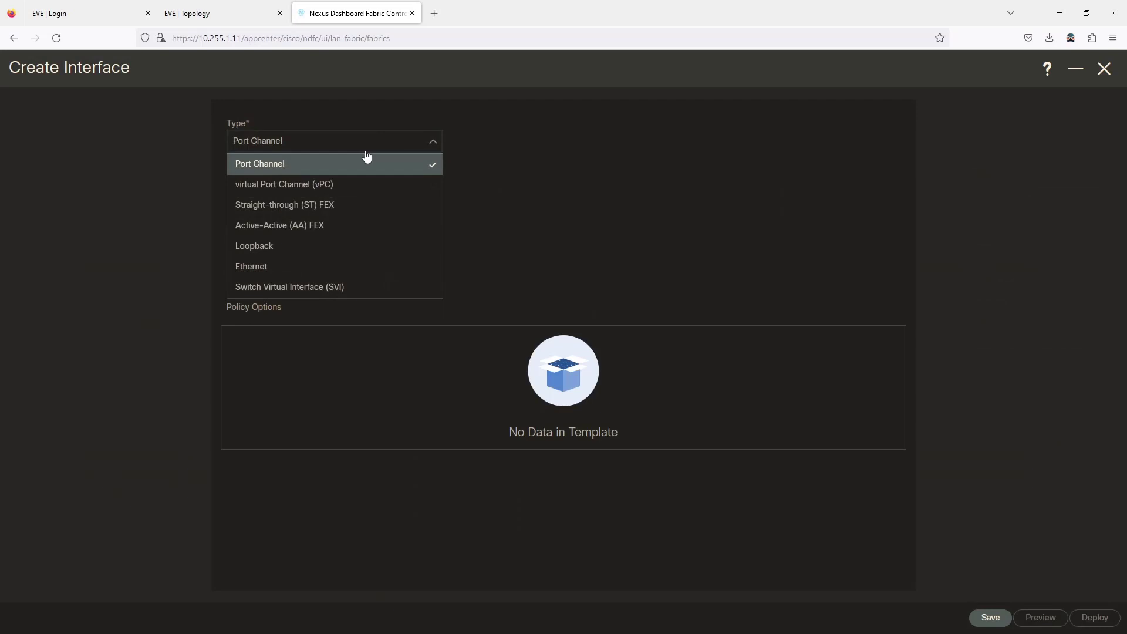
click(333, 186)
click(333, 186)
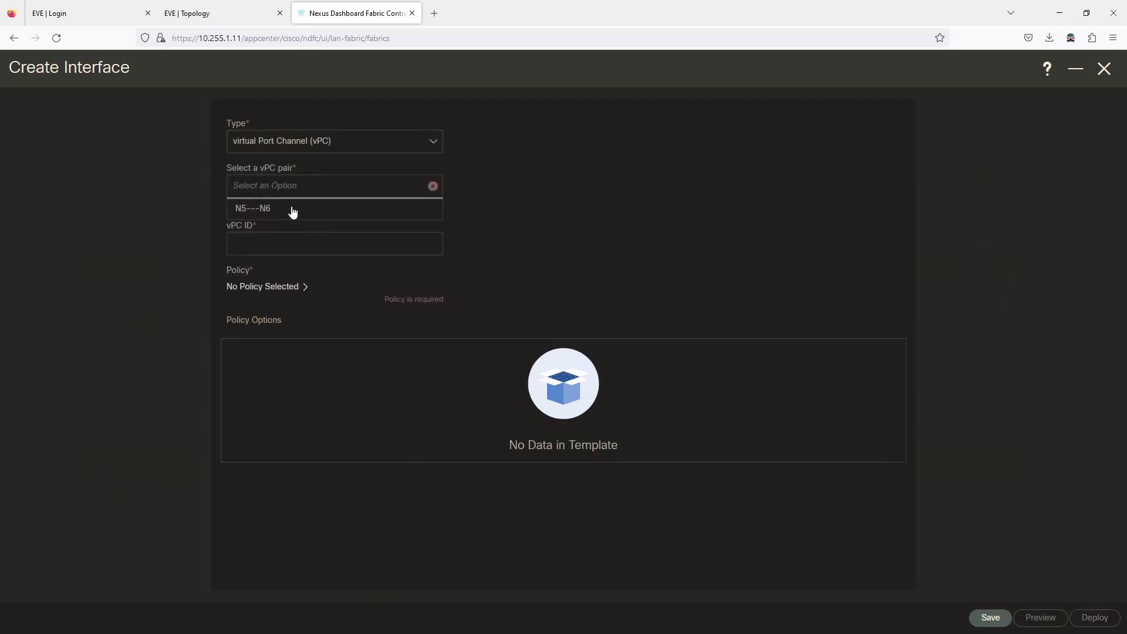
click(290, 208)
click(268, 237)
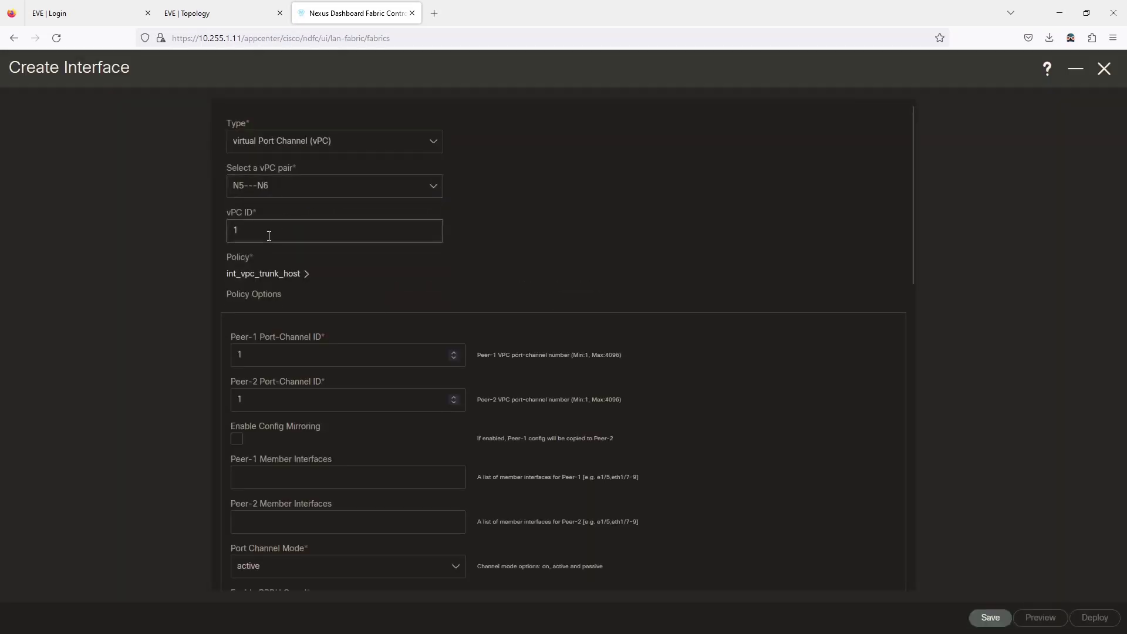
text(1)
click(562, 262)
scroll(567, 279, down, 3)
click(256, 343)
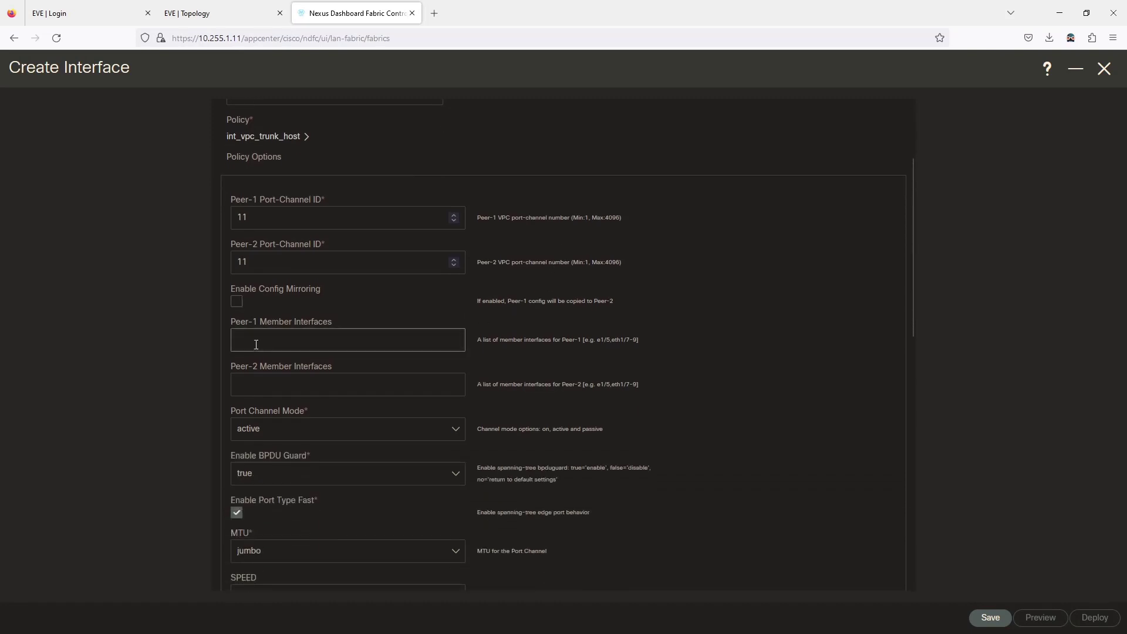
text(eth1/11)
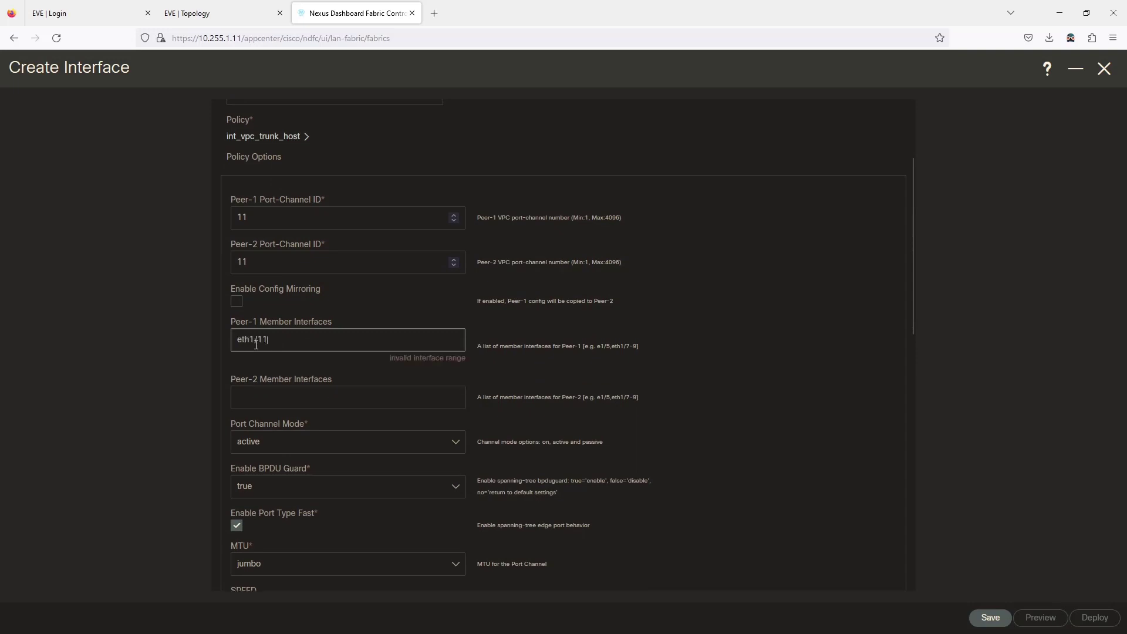
click(328, 311)
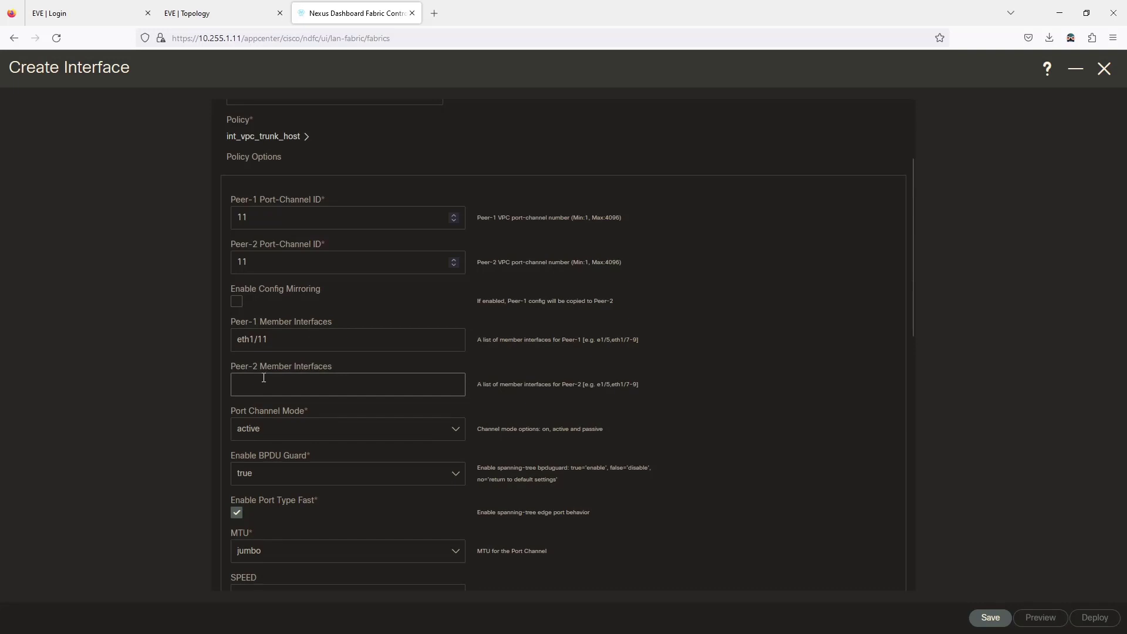
- Mirror Peer-1 settings to Peer-2, set BPDU Guard to no and MTU to default
click(237, 301)
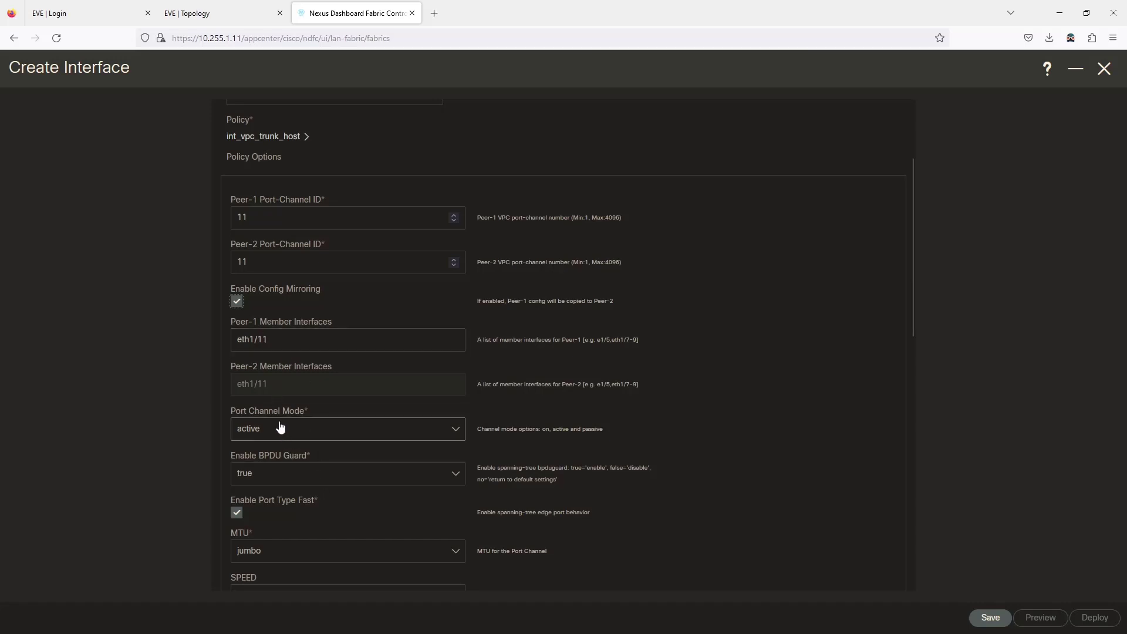
scroll(278, 433, down, 3)
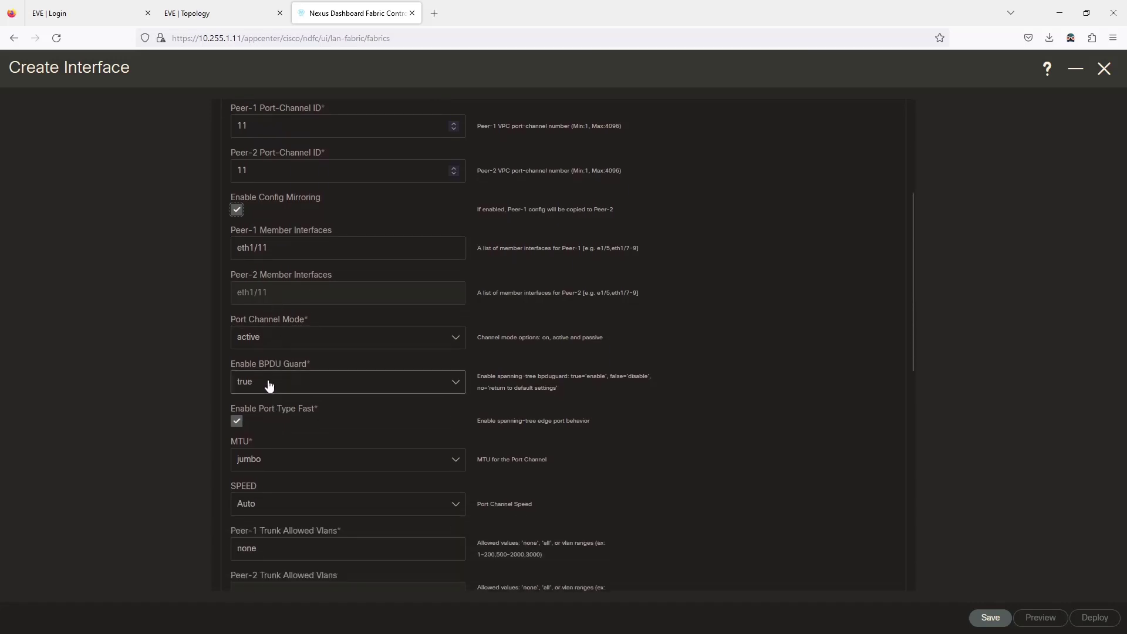
click(267, 382)
click(262, 445)
scroll(280, 431, down, 3)
click(251, 367)
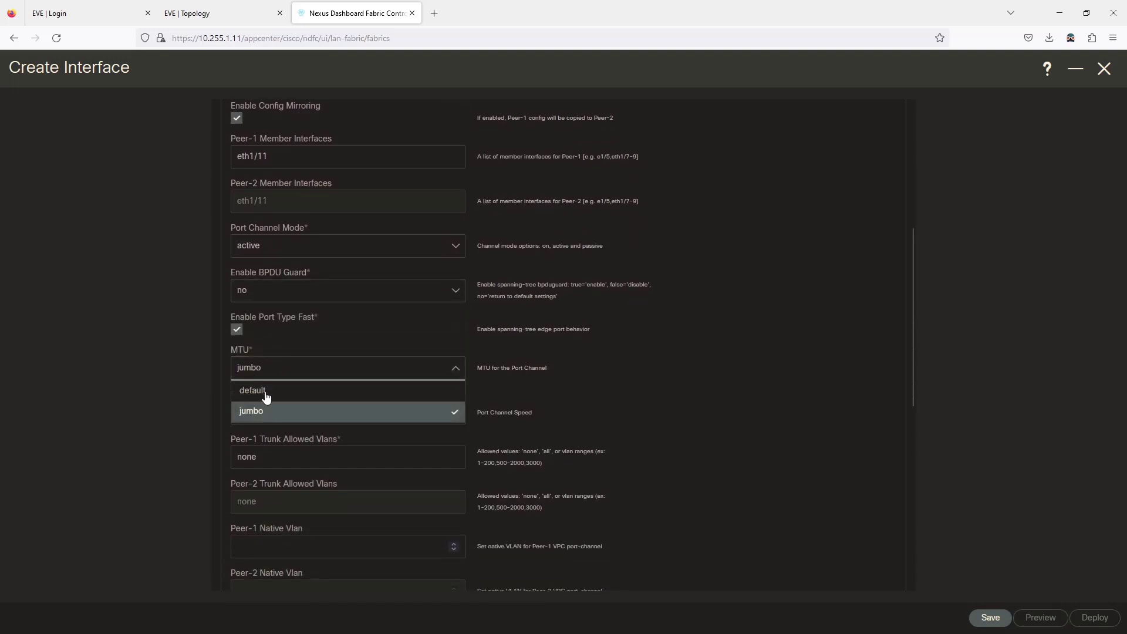
click(270, 391)
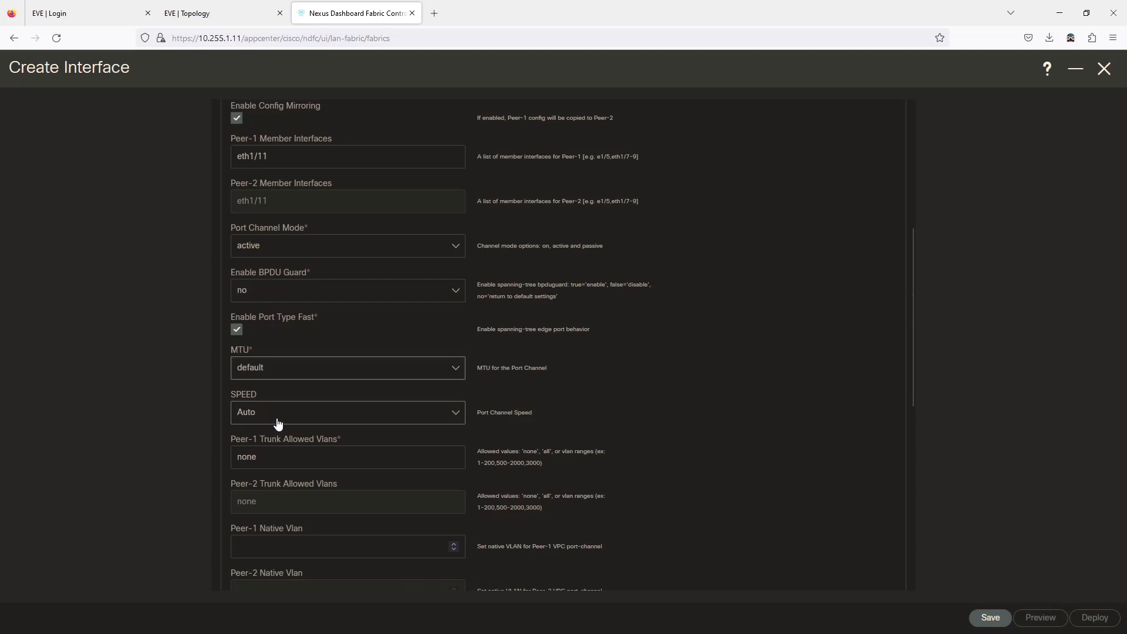
scroll(277, 424, down, 1)
- Replace Peer-1 trunk allowed VLANs 'none' with 10-11 and save the vPC interface
click(276, 409)
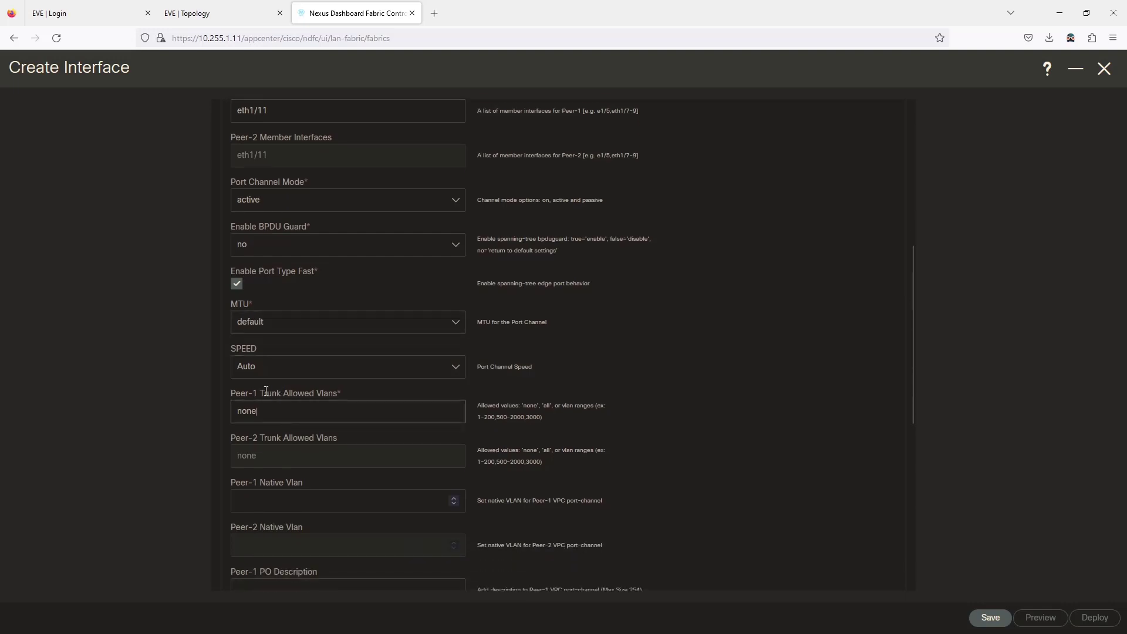
key(BackSpace)
key(BackSpace)
key(BackSpace)
key(BackSpace)
text(10-11)
click(392, 393)
scroll(393, 392, down, 2)
scroll(395, 396, down, 2)
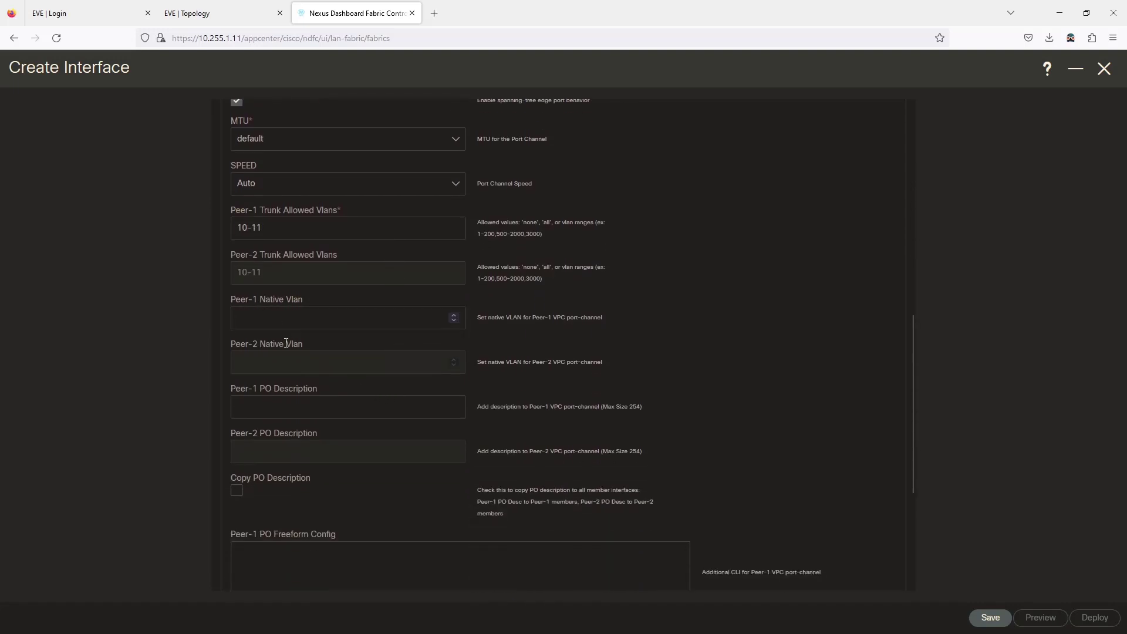
scroll(286, 343, down, 5)
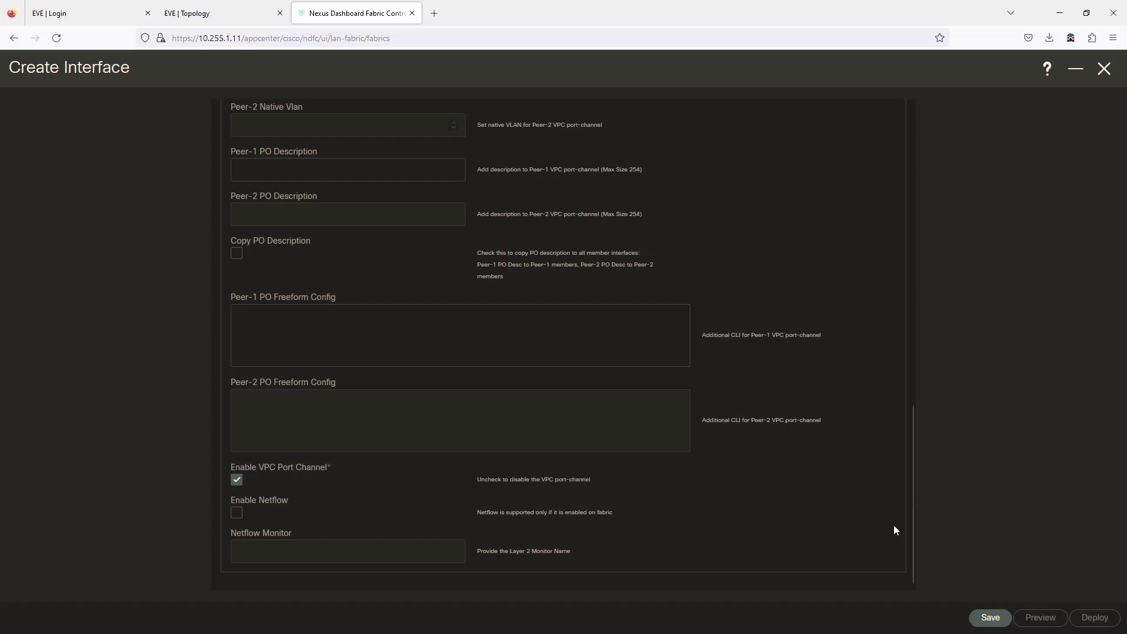
click(991, 618)
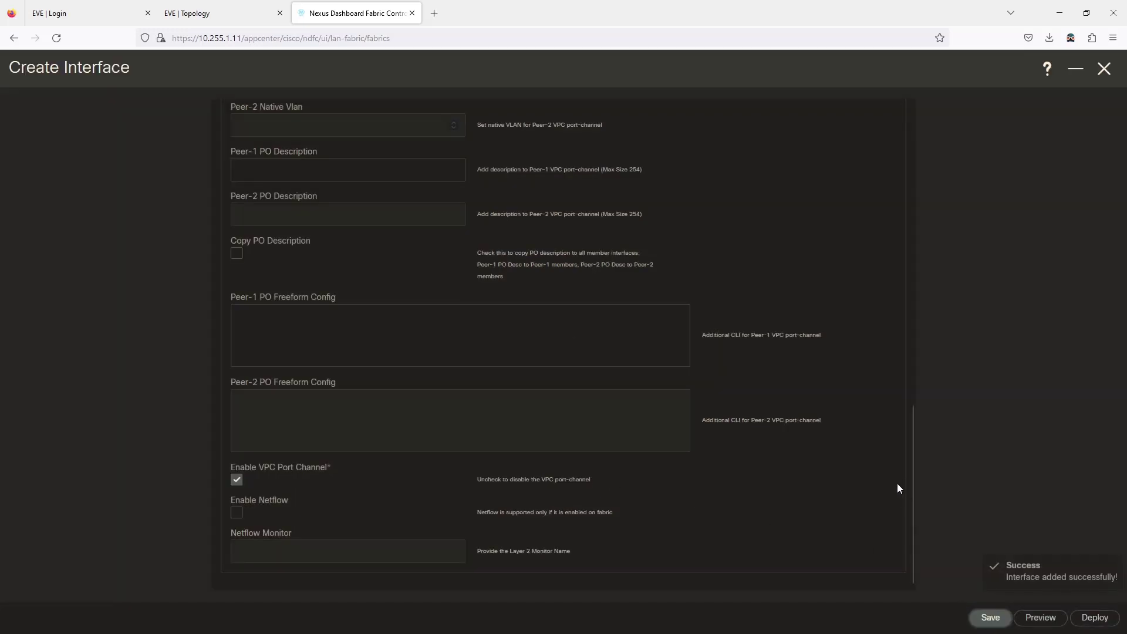
- Preview N5's pending vPC11 configuration, deploy it to N5 and N6, then close the form
click(1094, 617)
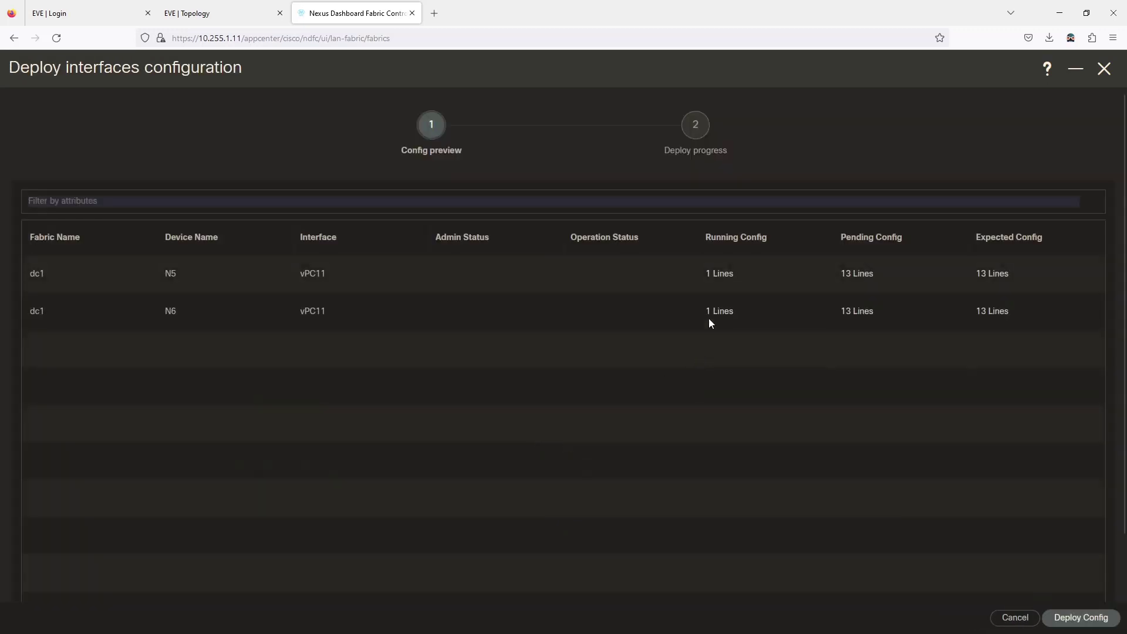
click(860, 276)
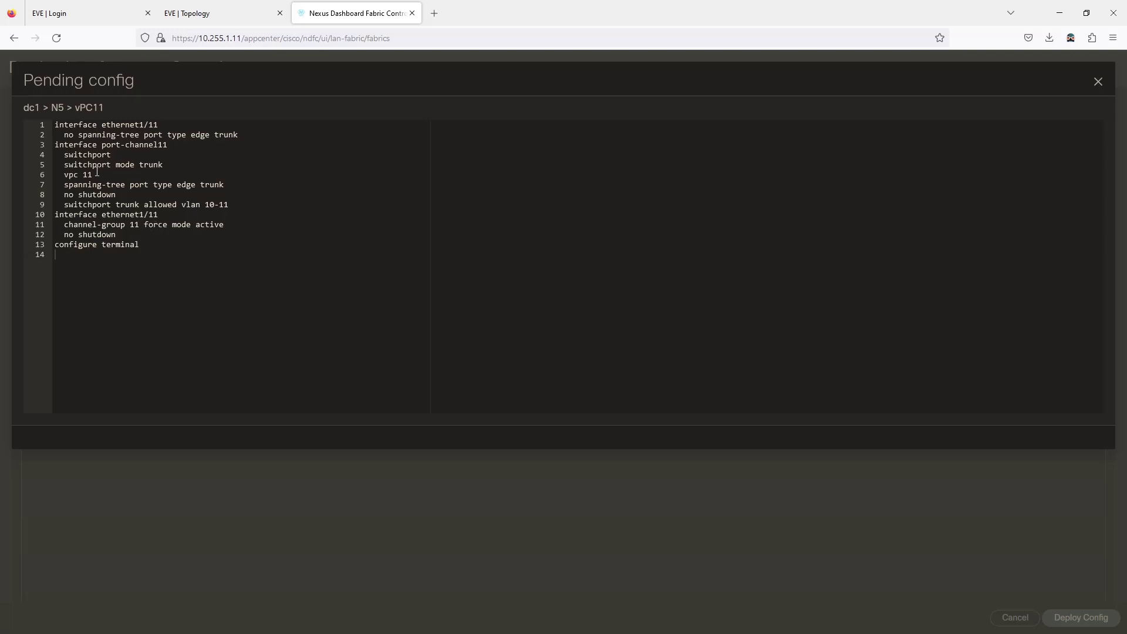
click(1098, 82)
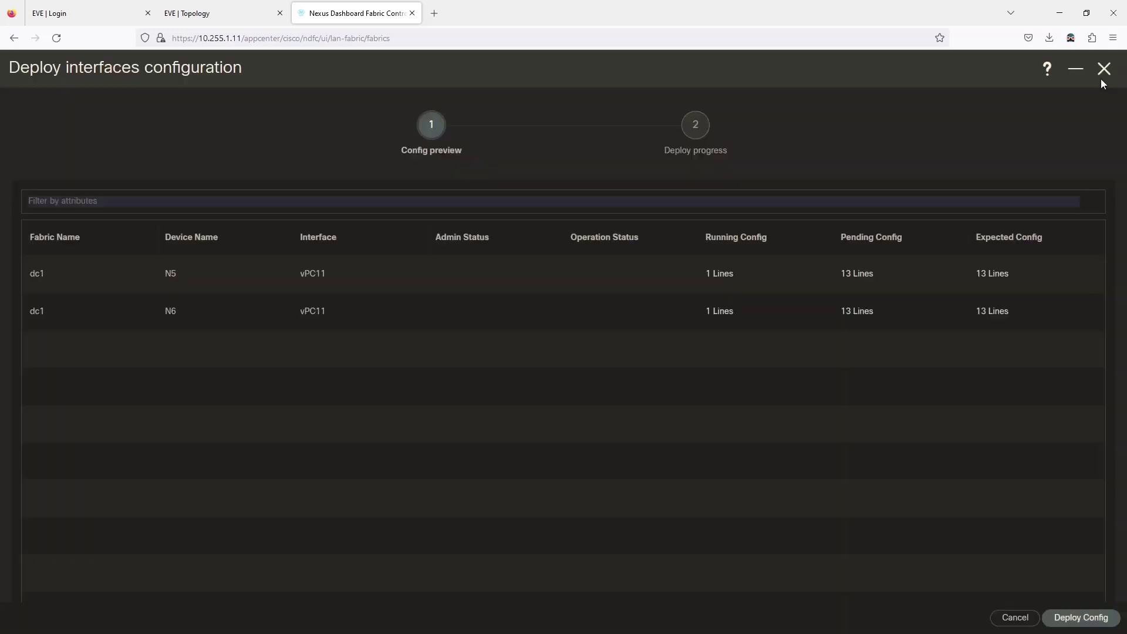
click(1072, 617)
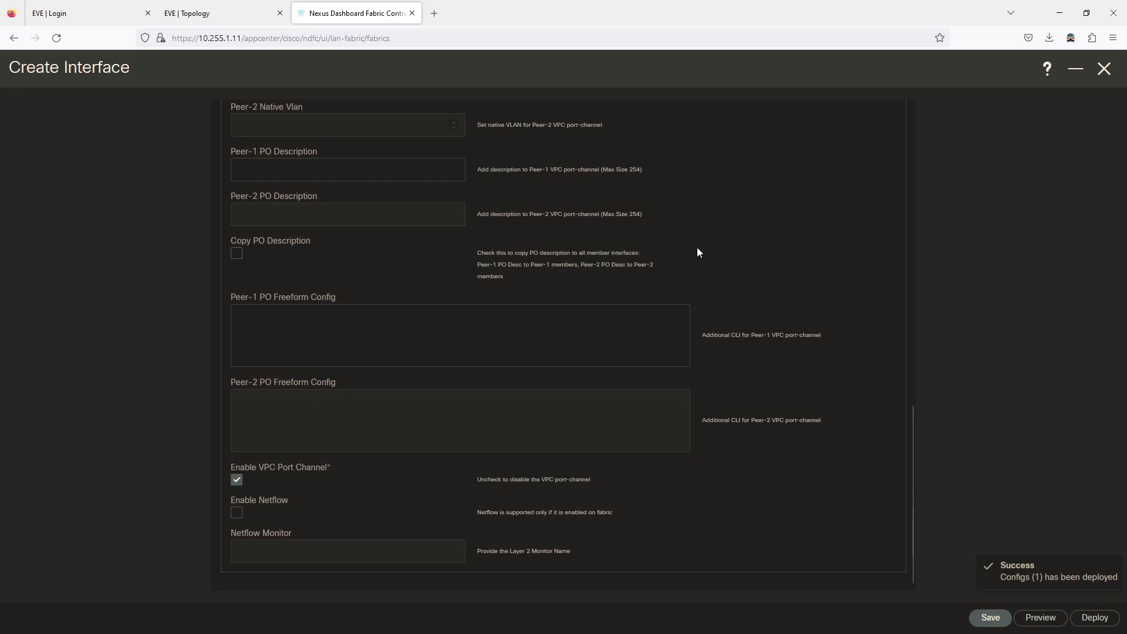
click(1104, 69)
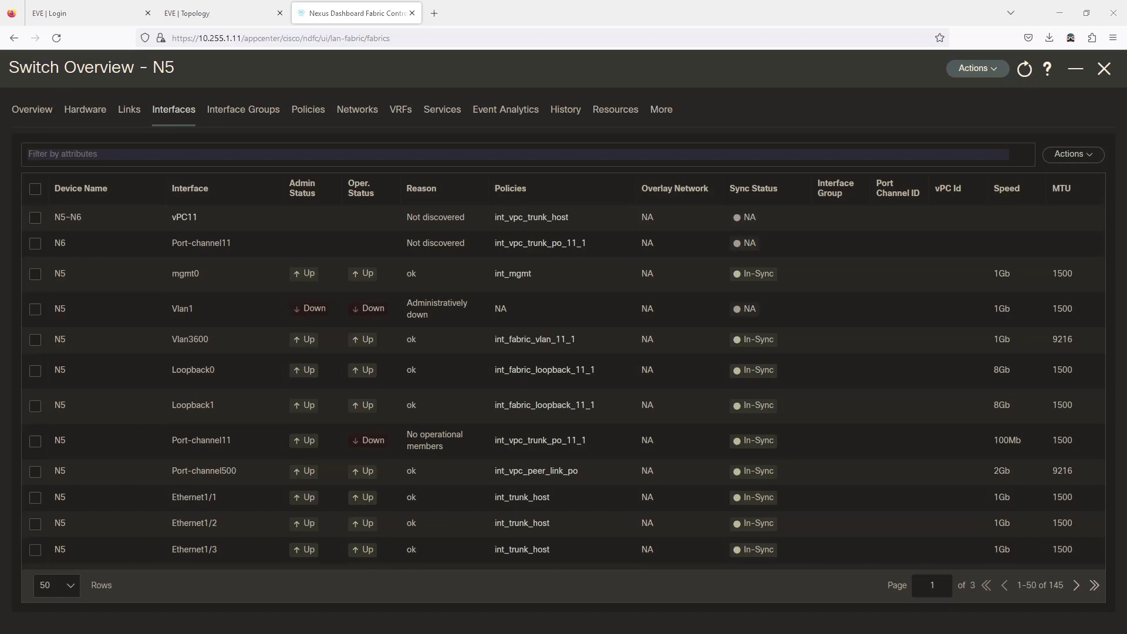
- Switch to SecureCRT's SW14 console session
key(alt+Tab)
click(276, 59)
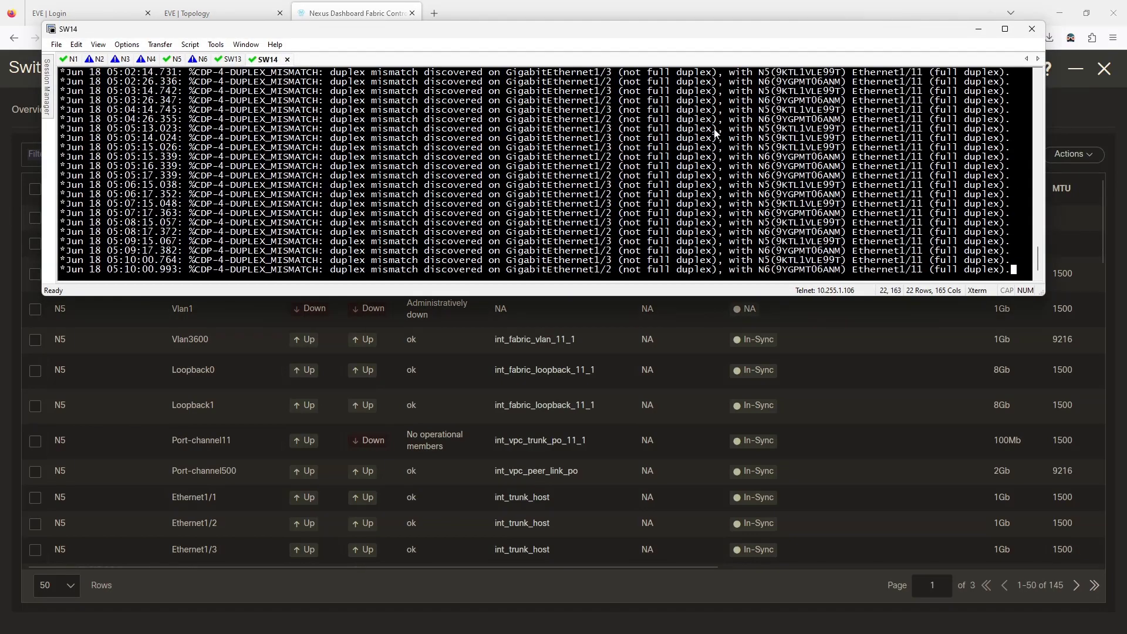
- On SW14's console, enter privileged and global config mode and set hostname SW14
click(226, 8)
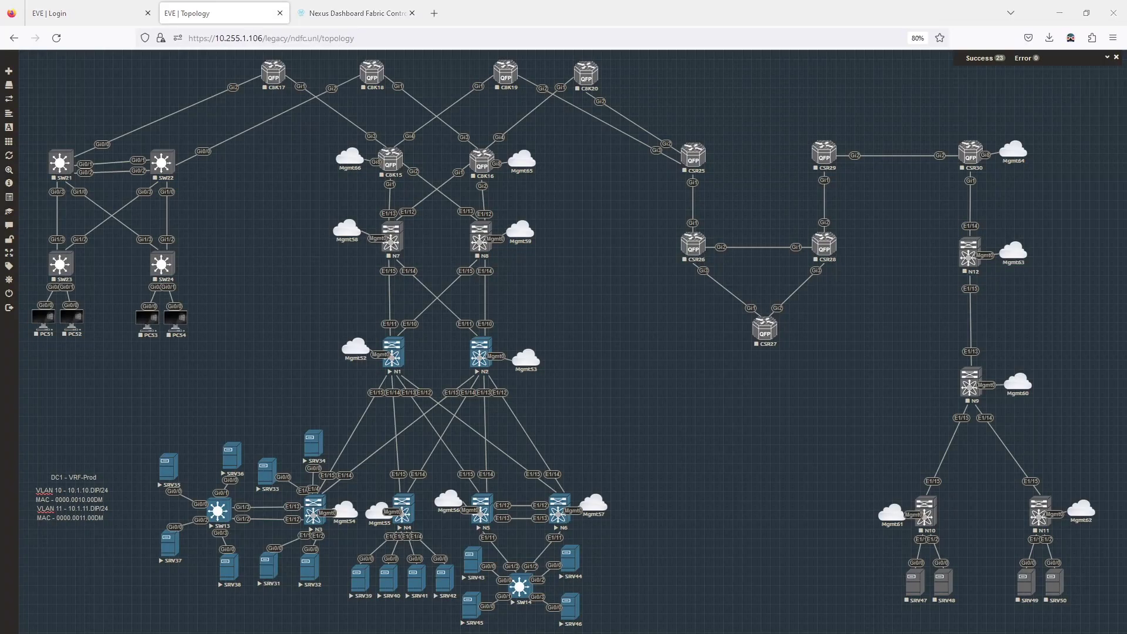
key(alt+Tab)
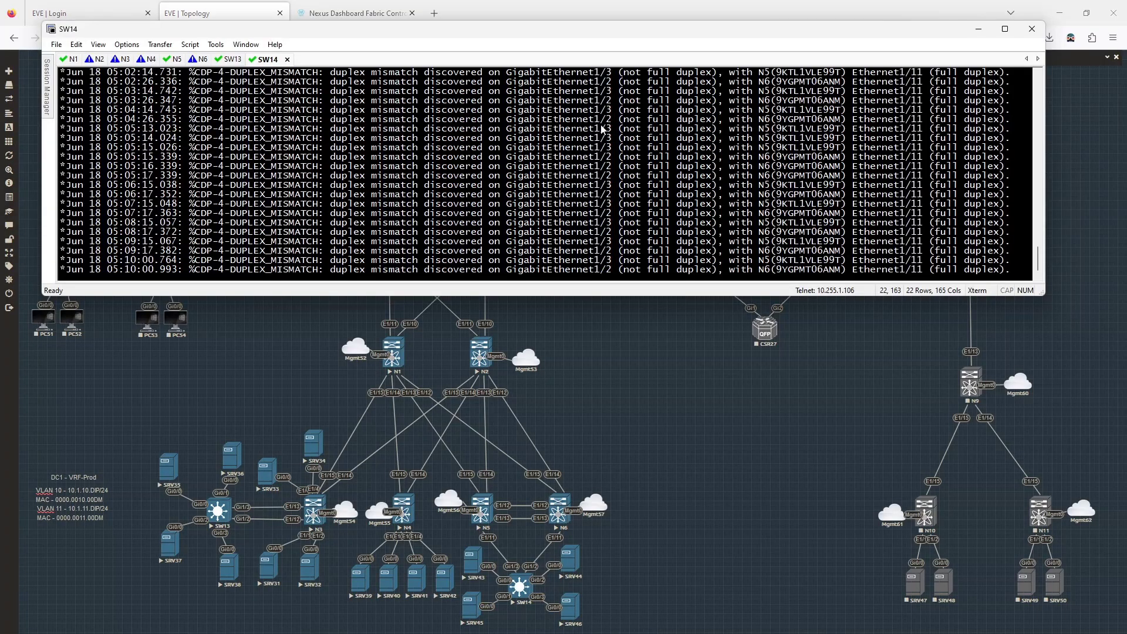
key(Return)
text(en)
key(Return)
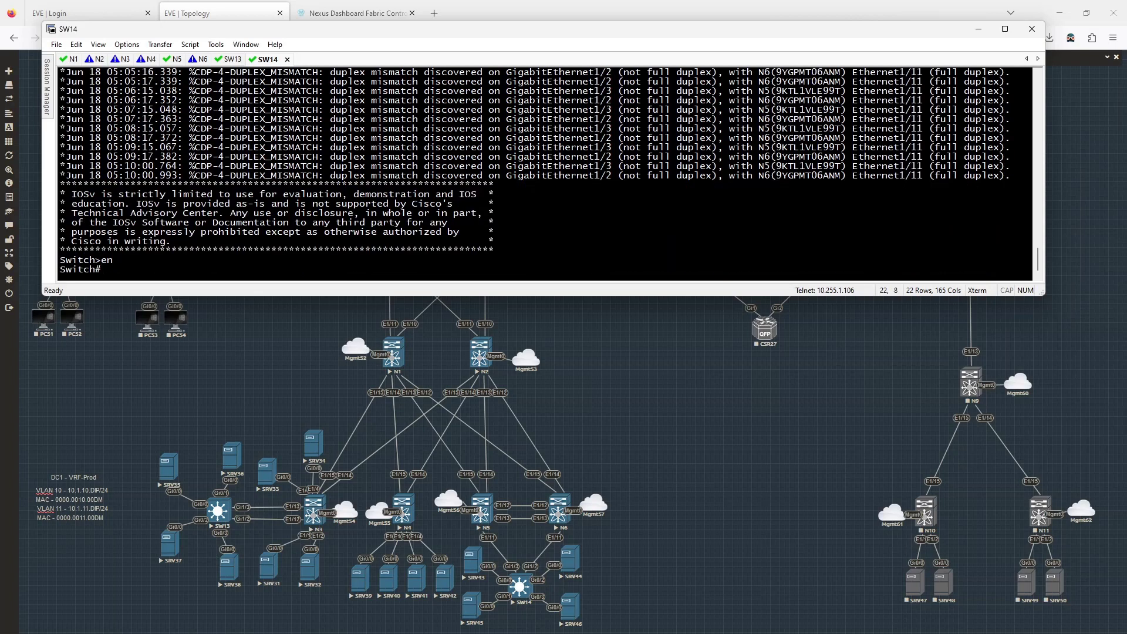
text(conf t)
key(Return)
text(ho)
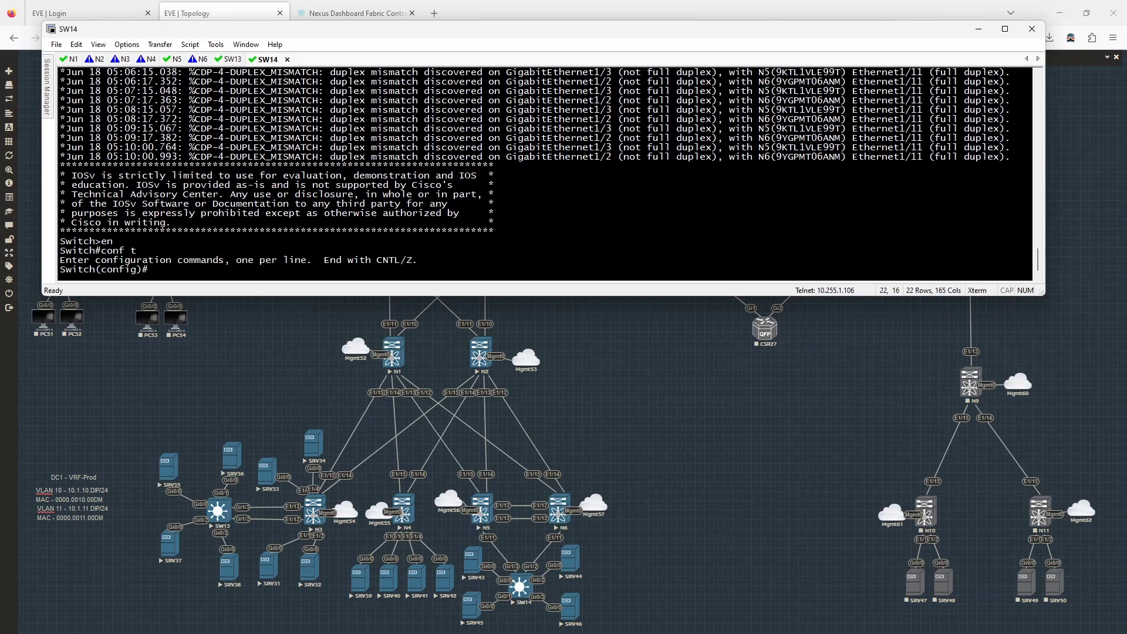
text(stn SW14)
key(Return)
- Make interfaces Gi1/2–3 dot1q trunks
text(int)
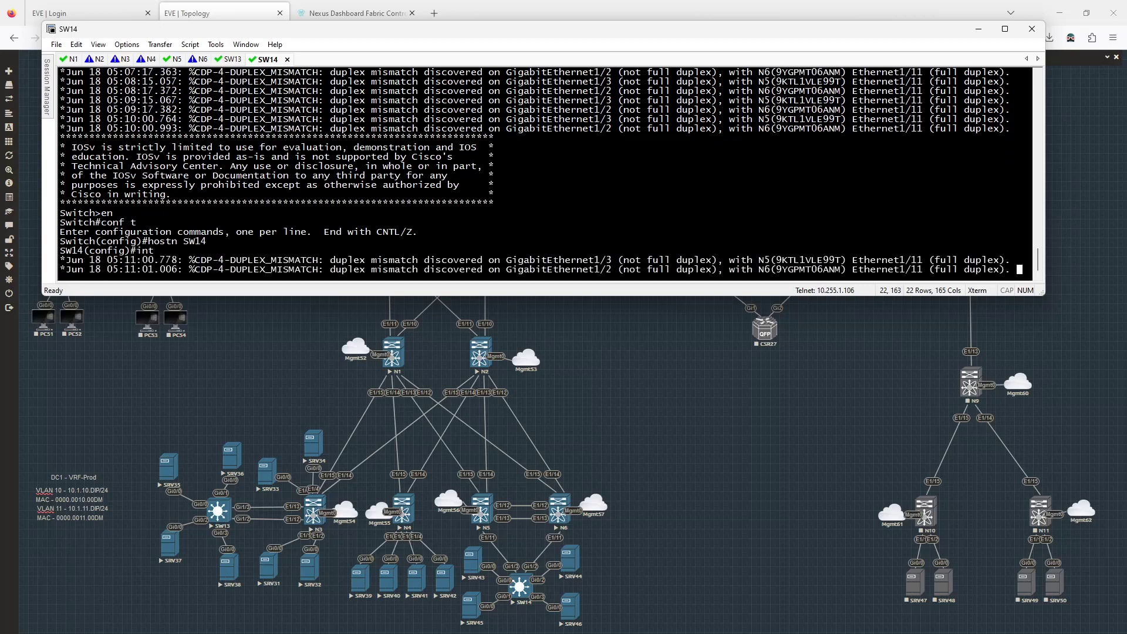
text( r g1/)
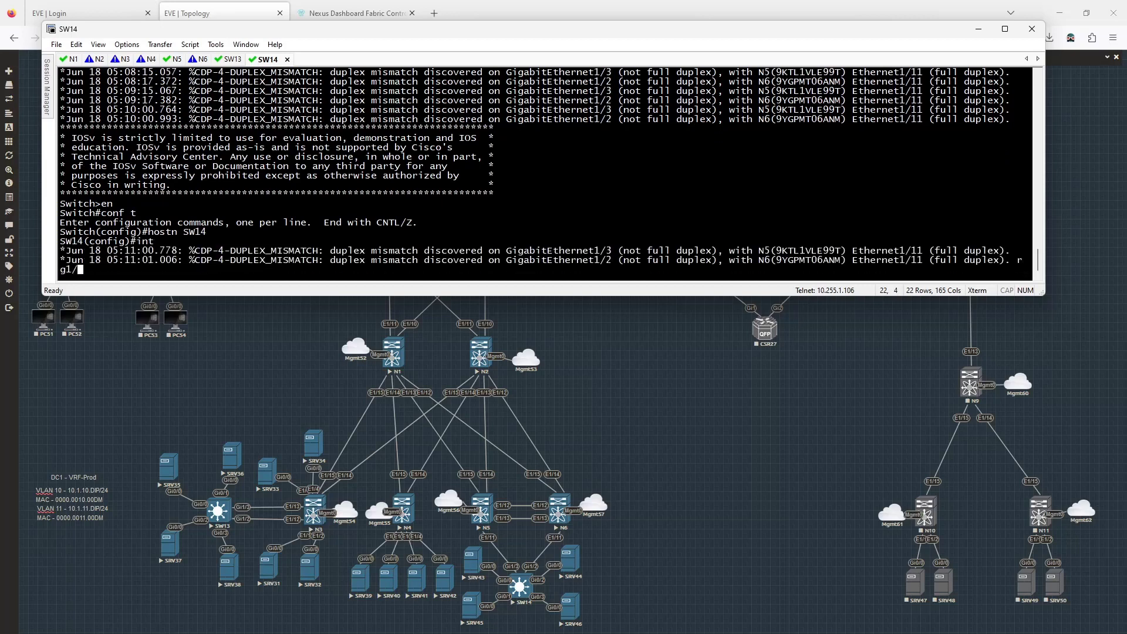
text(2 - 3)
key(Return)
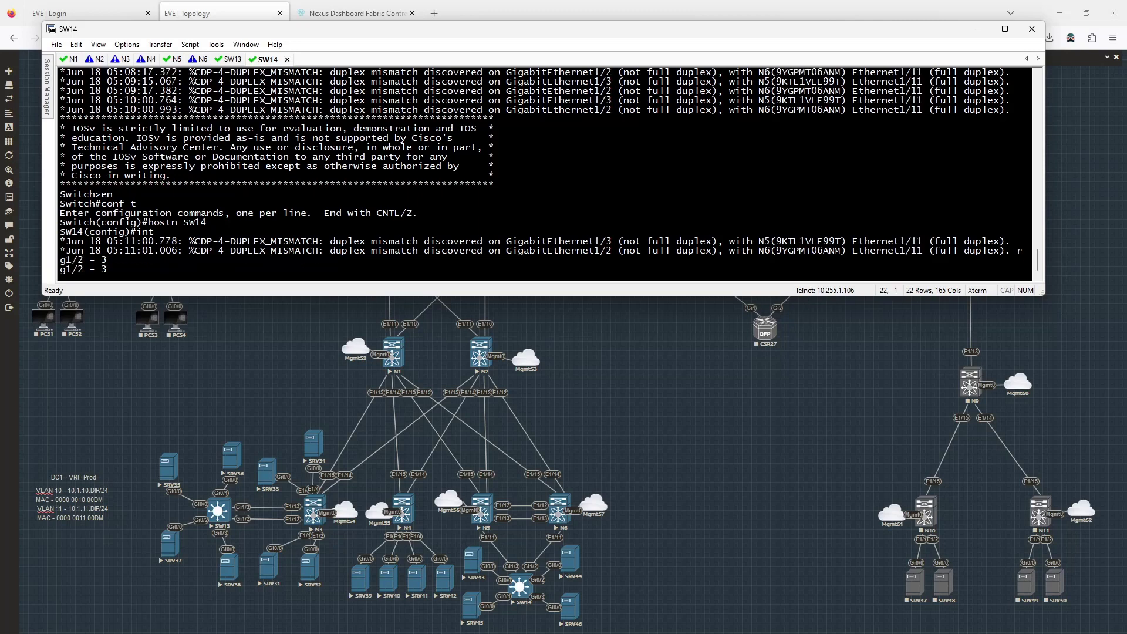
text(sw)
key(Tab)
text(m)
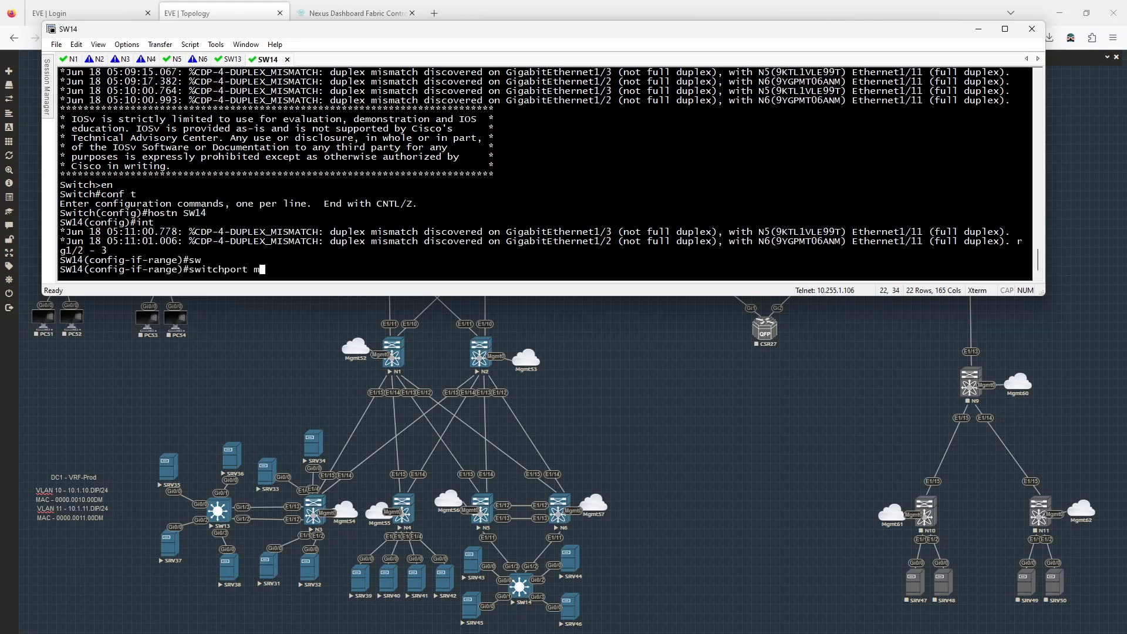
text(ode tr)
key(ctrl+w)
key(ctrl+w)
text(tr e d)
key(Return)
text(sw m )
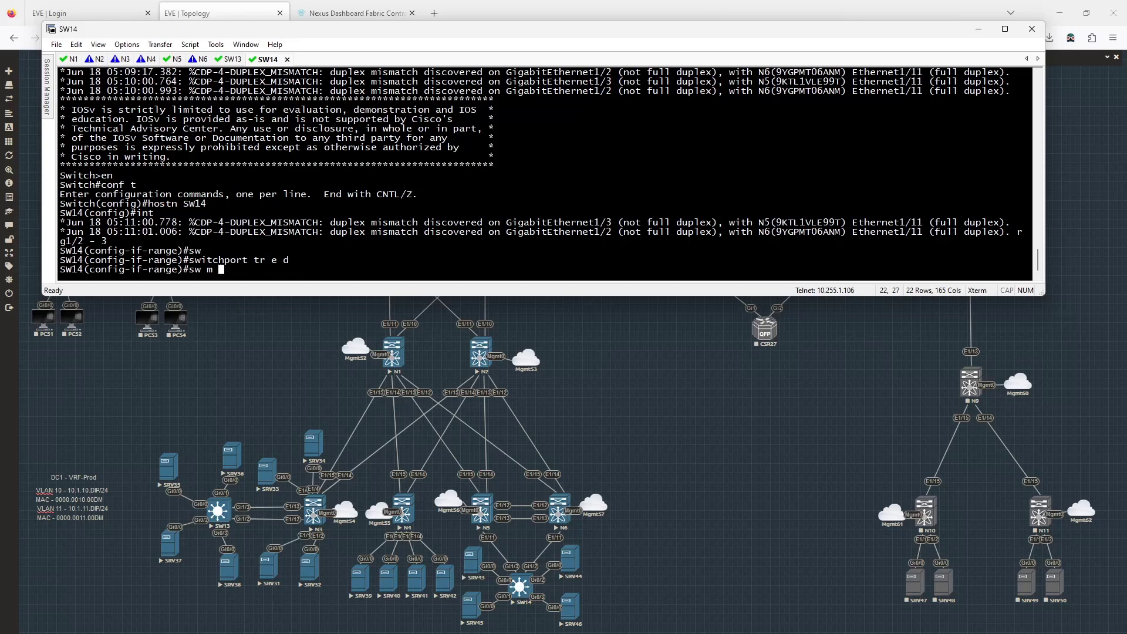
text(t)
key(Return)
- Bundle Gi1/2–3 into port-channel 14 with channel-protocol LACP in active mode
text(cha)
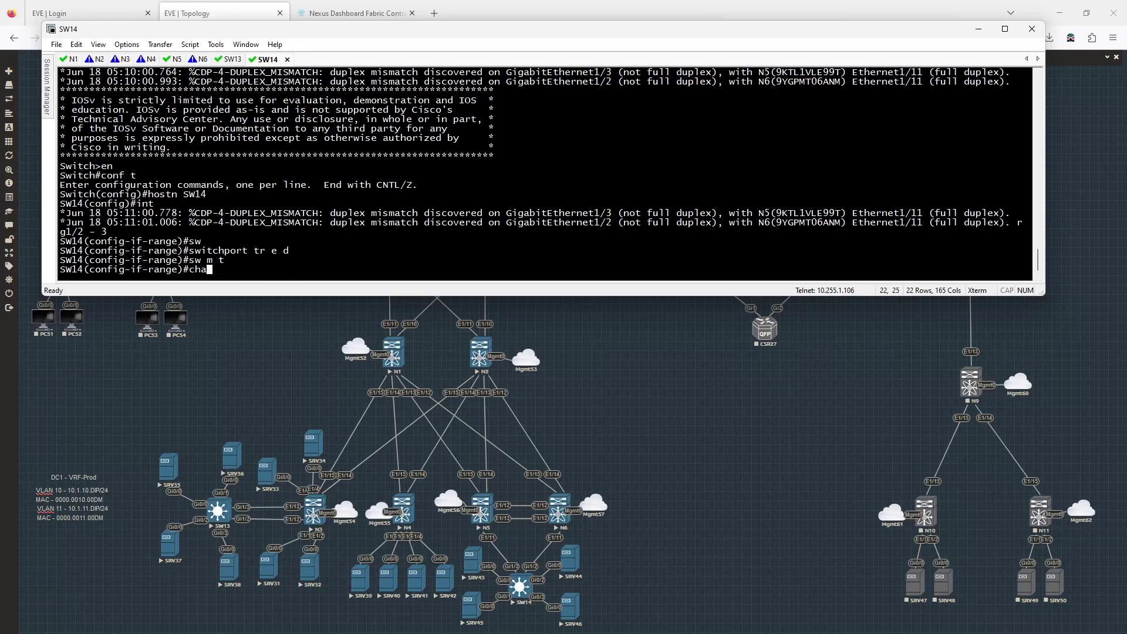
text(n)
key(Tab)
text(nel-por)
key(Tab)
key(BackSpace)
key(BackSpace)
text(ro)
key(Tab)
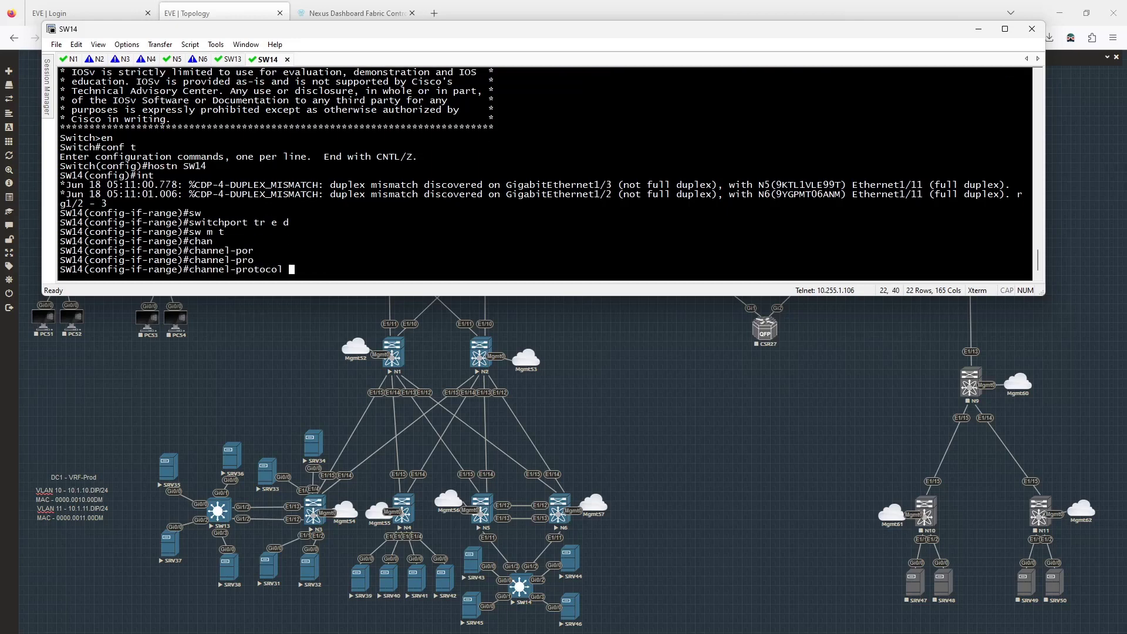
text(lacp)
key(Return)
text(chan)
key(Tab)
text(nel-g)
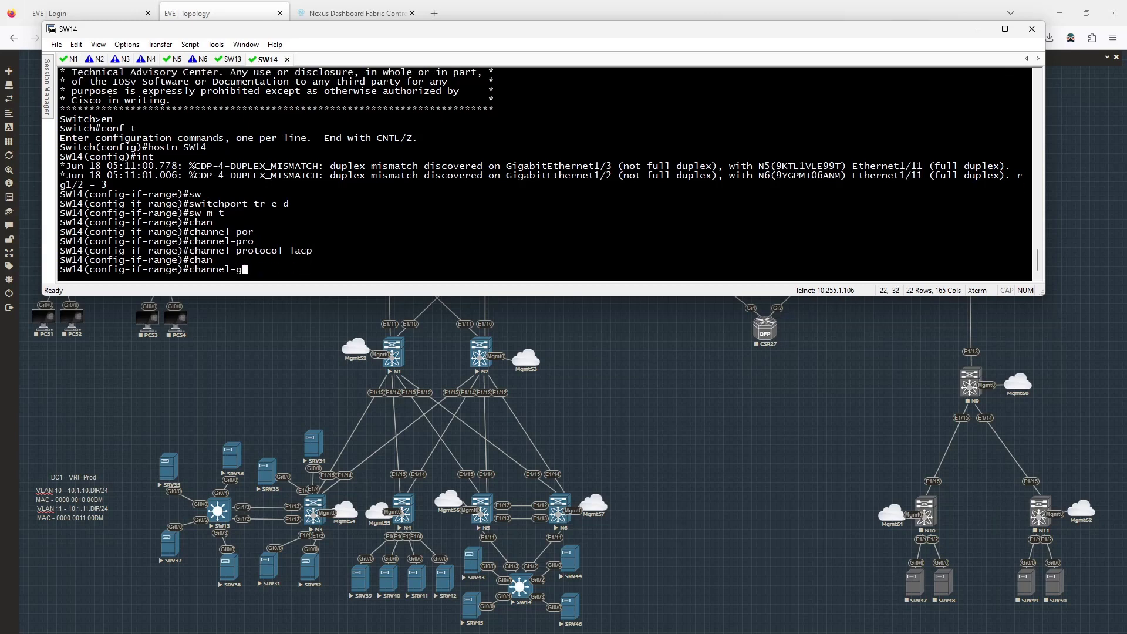
text(r)
key(Tab)
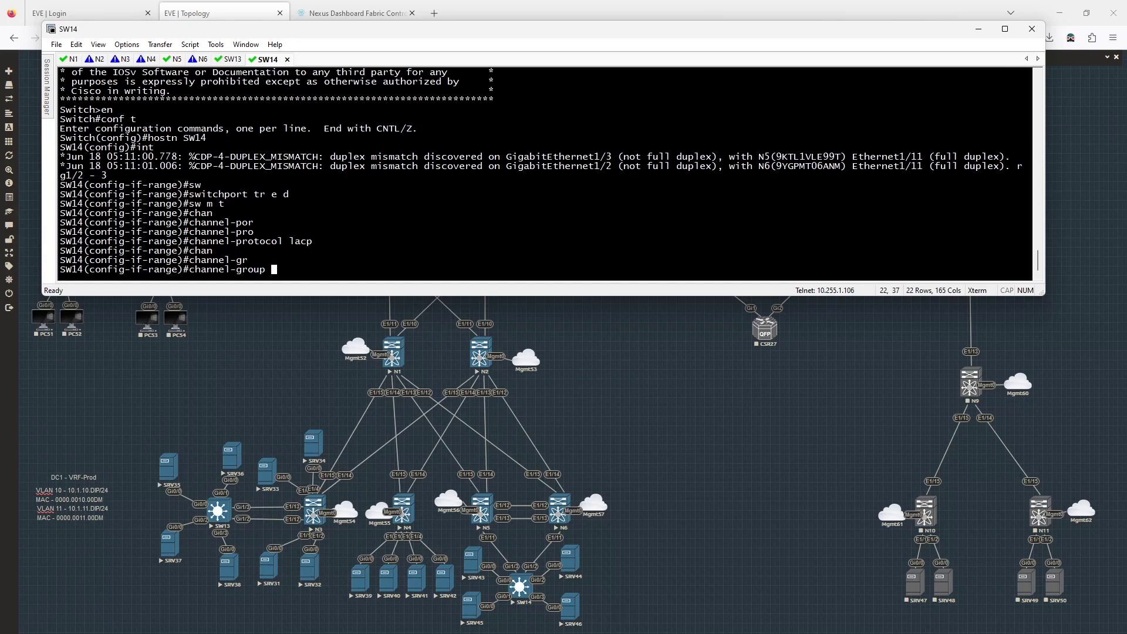
text(14 mode act)
key(Return)
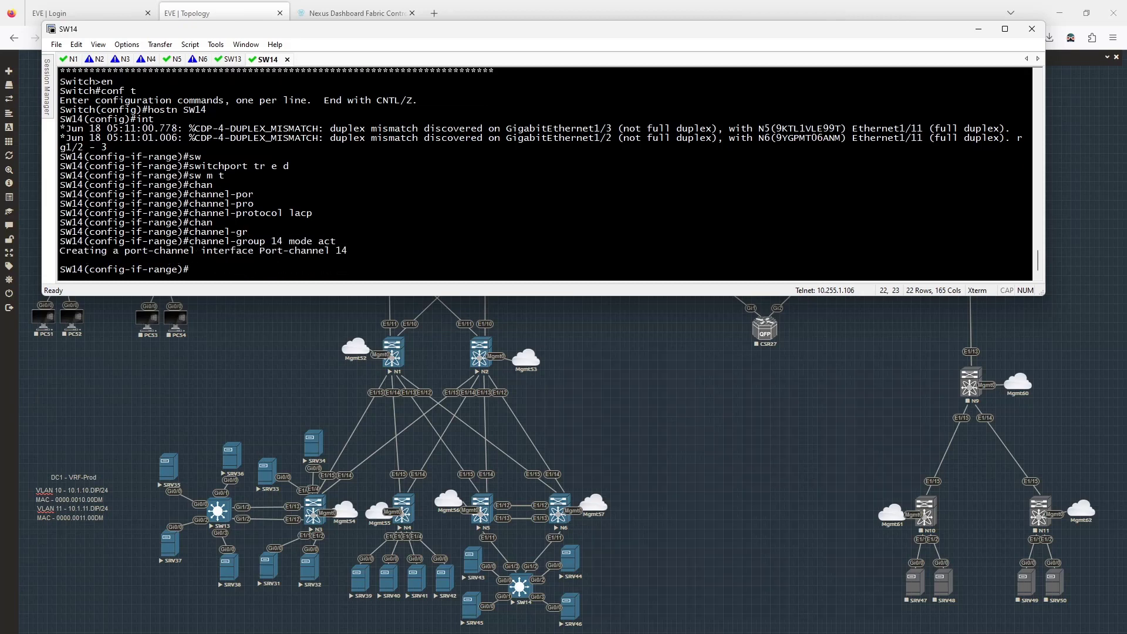
text(exit)
key(Return)
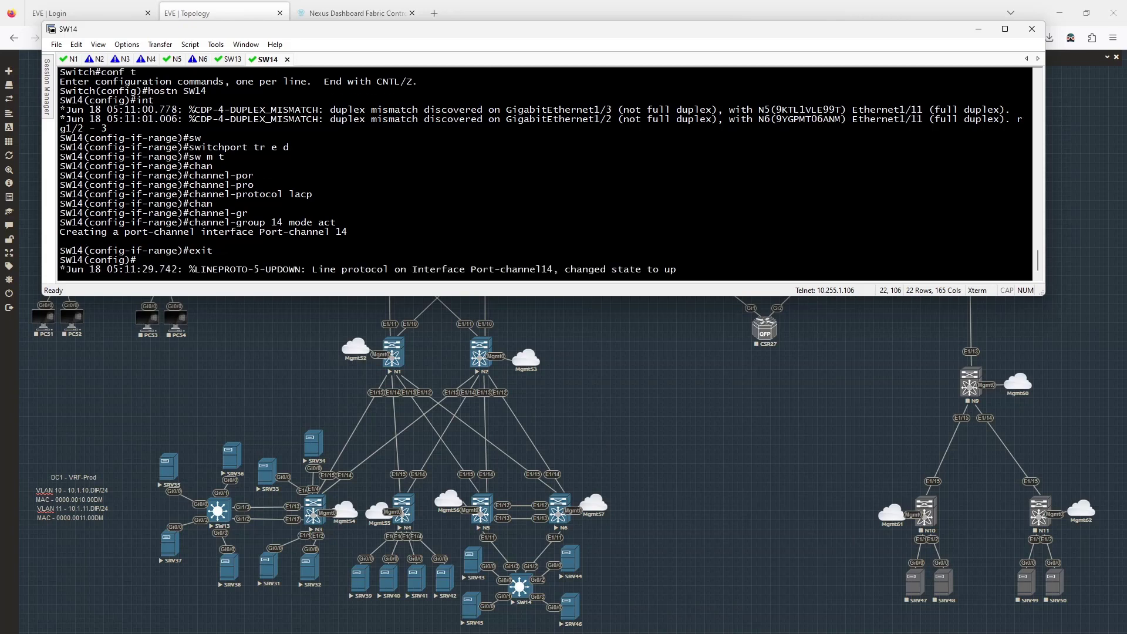
- Set Gi1/2–3 to 'no negotiation auto' and 'duplex full'
key(Return)
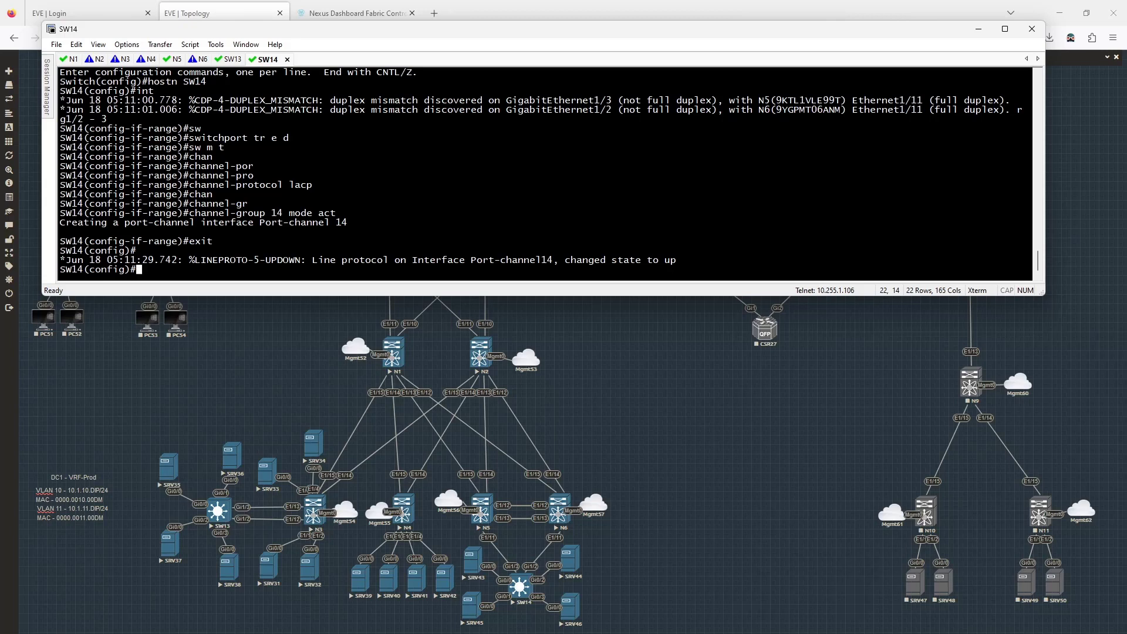
key(Up)
key(Up)
key(Up)
key(Up)
key(Up)
key(Up)
key(Return)
text(no n)
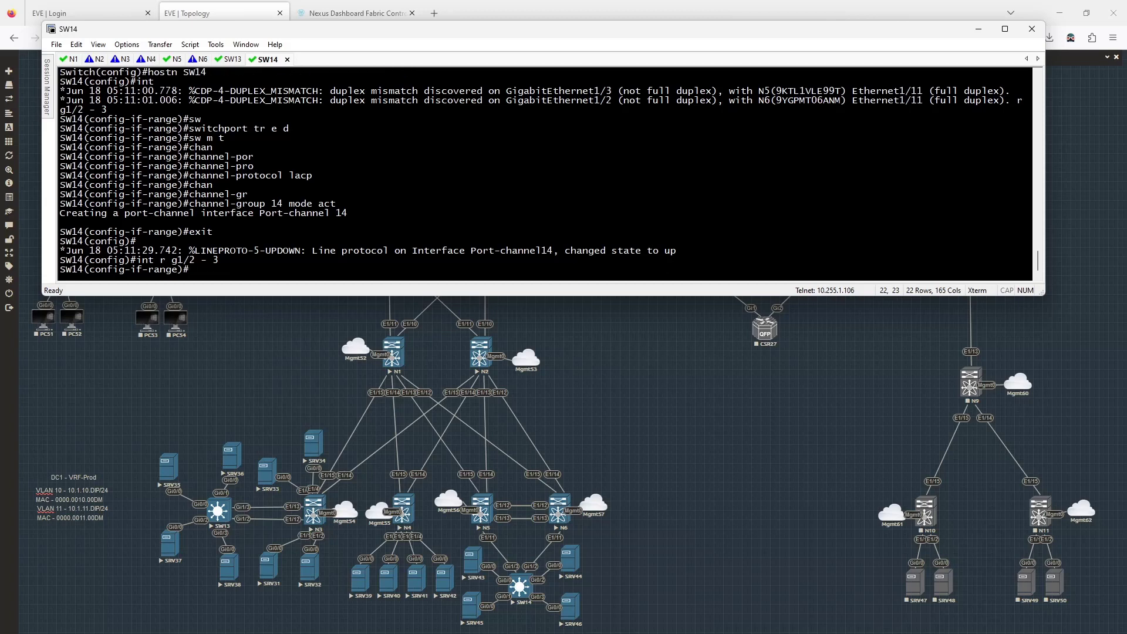
text(egot)
key(Tab)
text(au)
key(Tab)
key(Return)
text(dup)
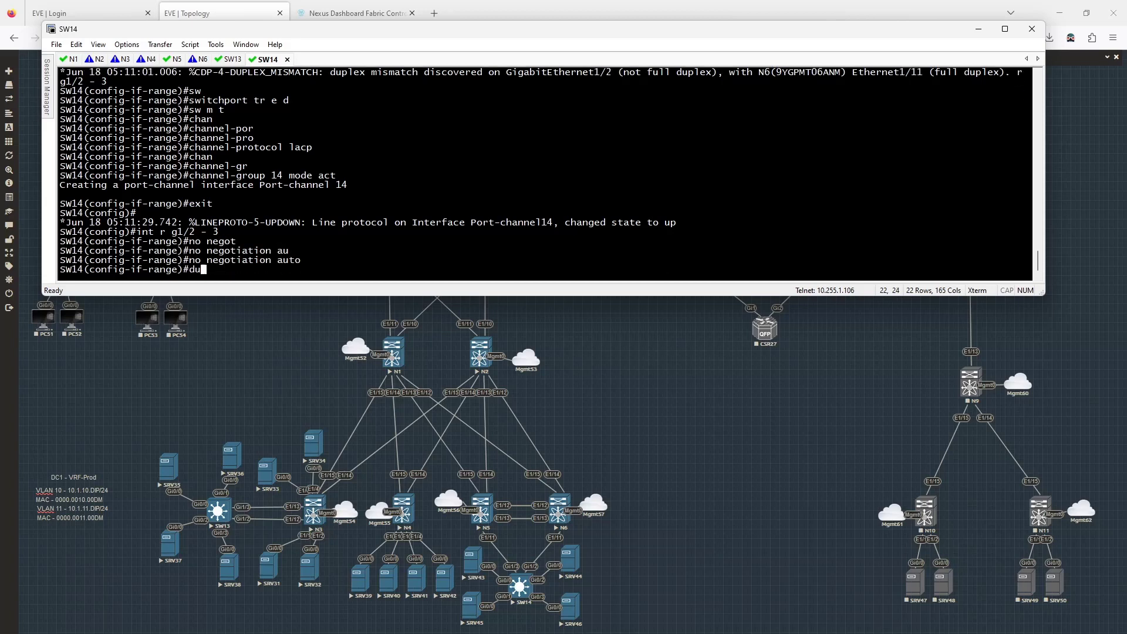
key(Tab)
text(full)
key(Return)
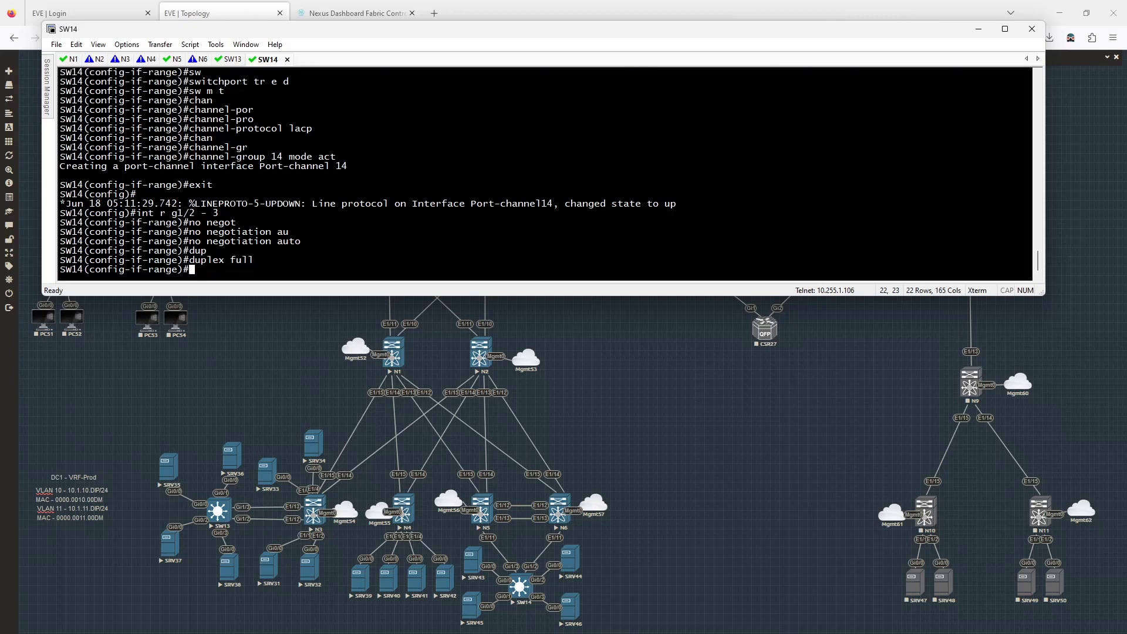
text(exit)
key(Return)
- Create VLAN 10 named VLAN10 and VLAN 11 named VLAN11 on SW14
text(vlan)
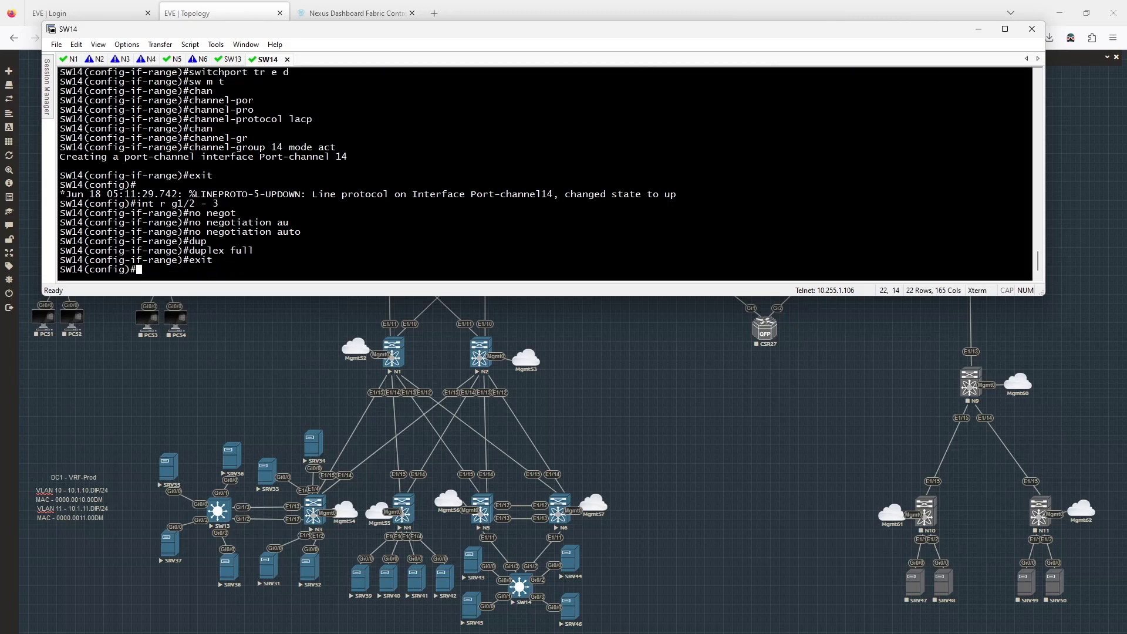
text( 10)
key(Return)
text(name )
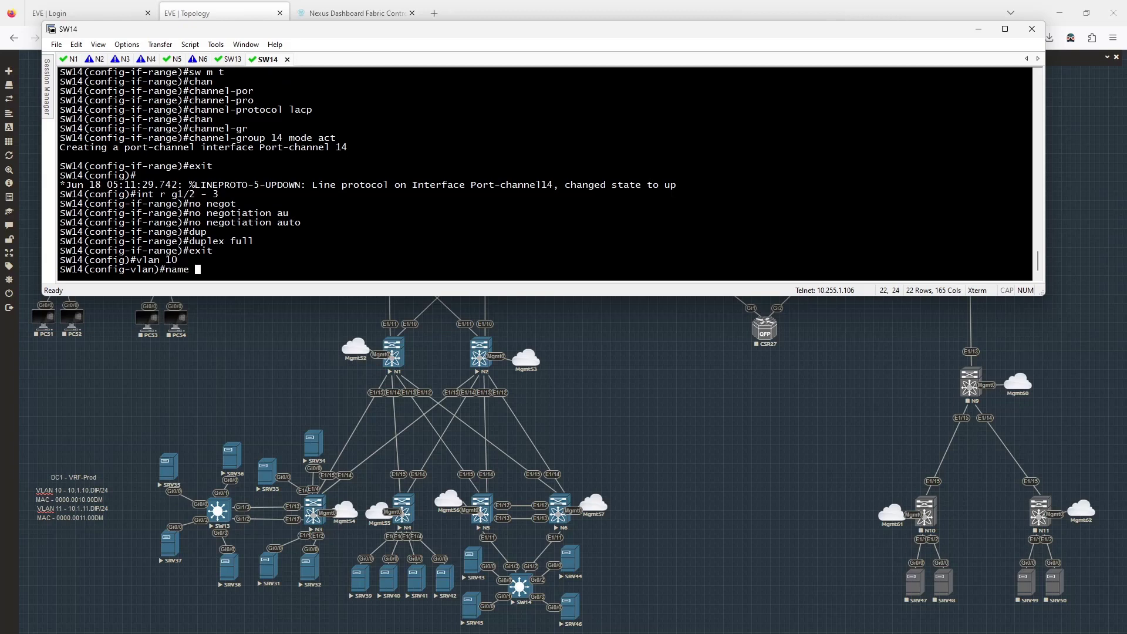
text(VLAN10)
key(Return)
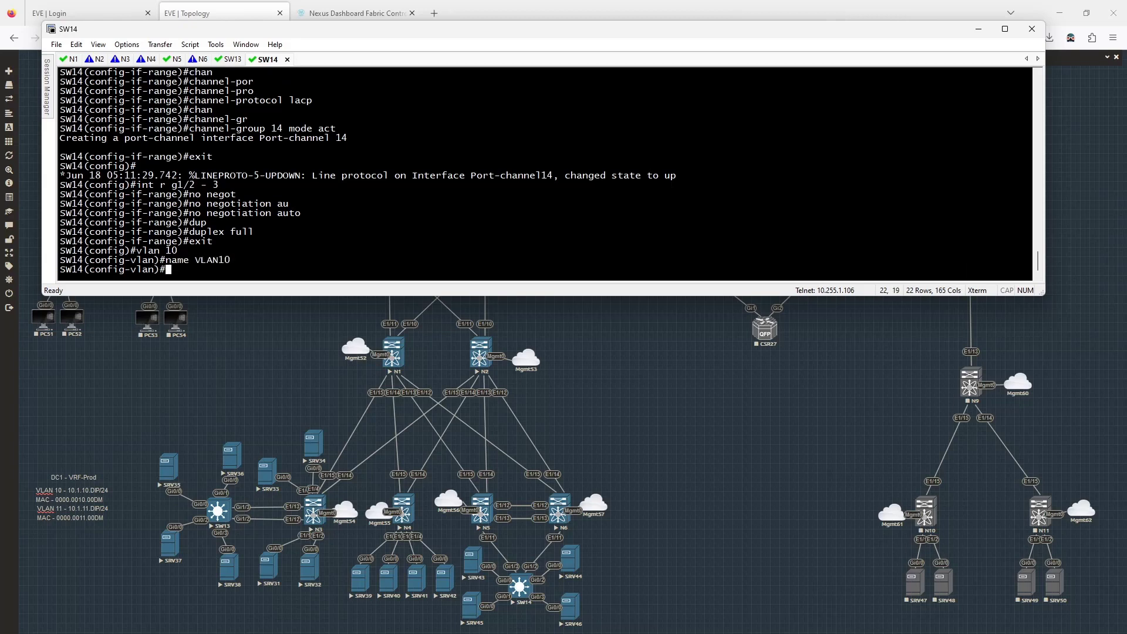
text(vlan 10)
key(BackSpace)
text(1)
key(Return)
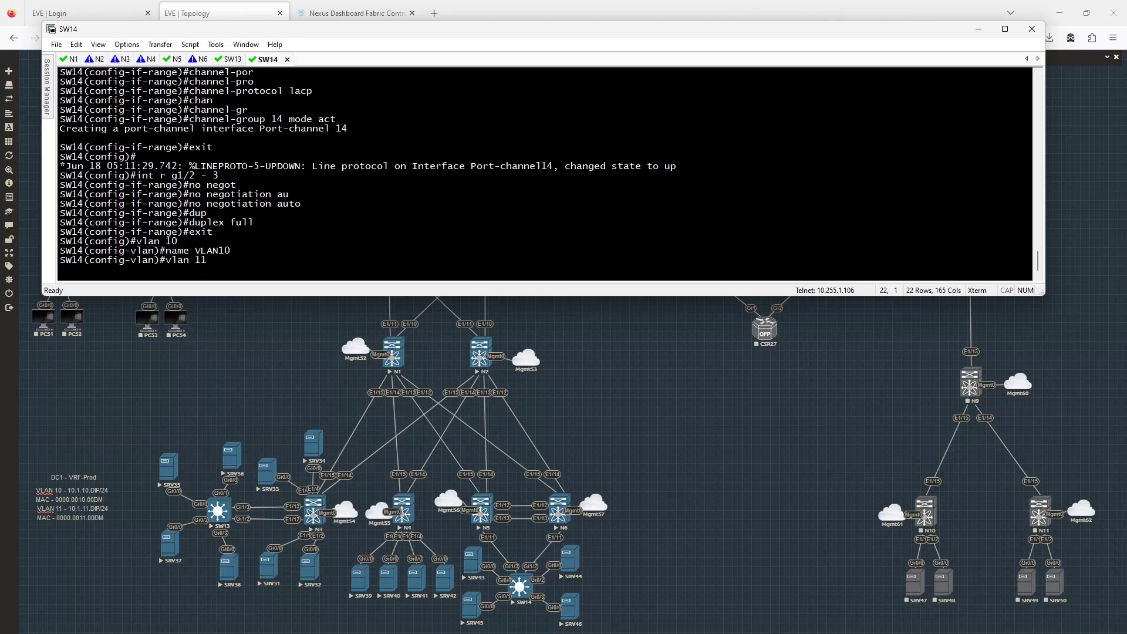
text(name VLAN11)
key(Return)
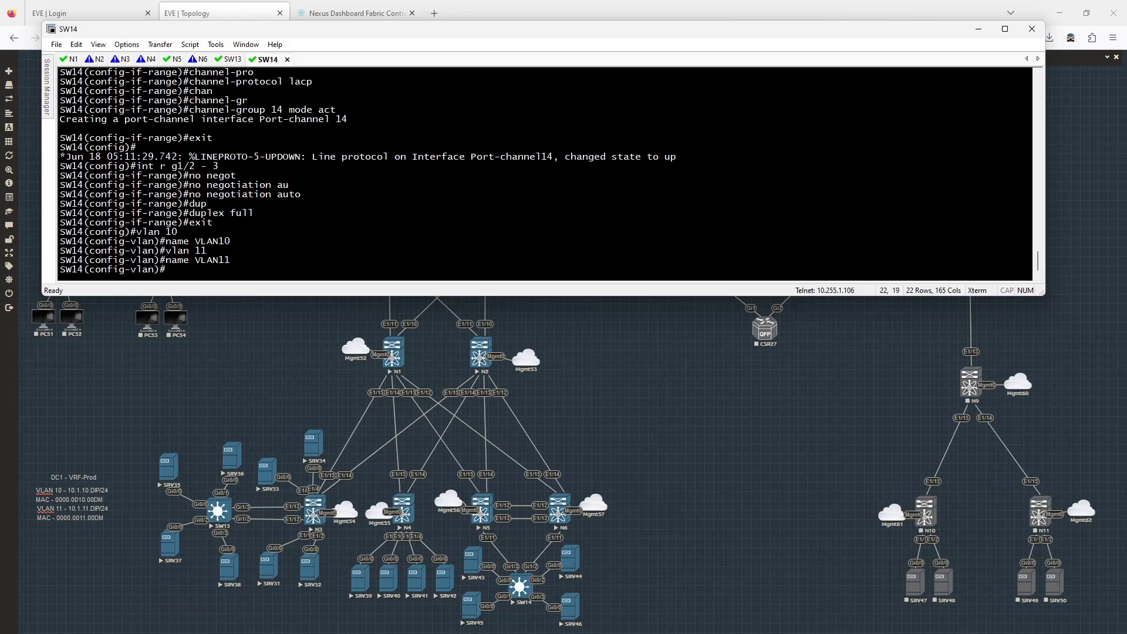
text(exit)
key(Return)
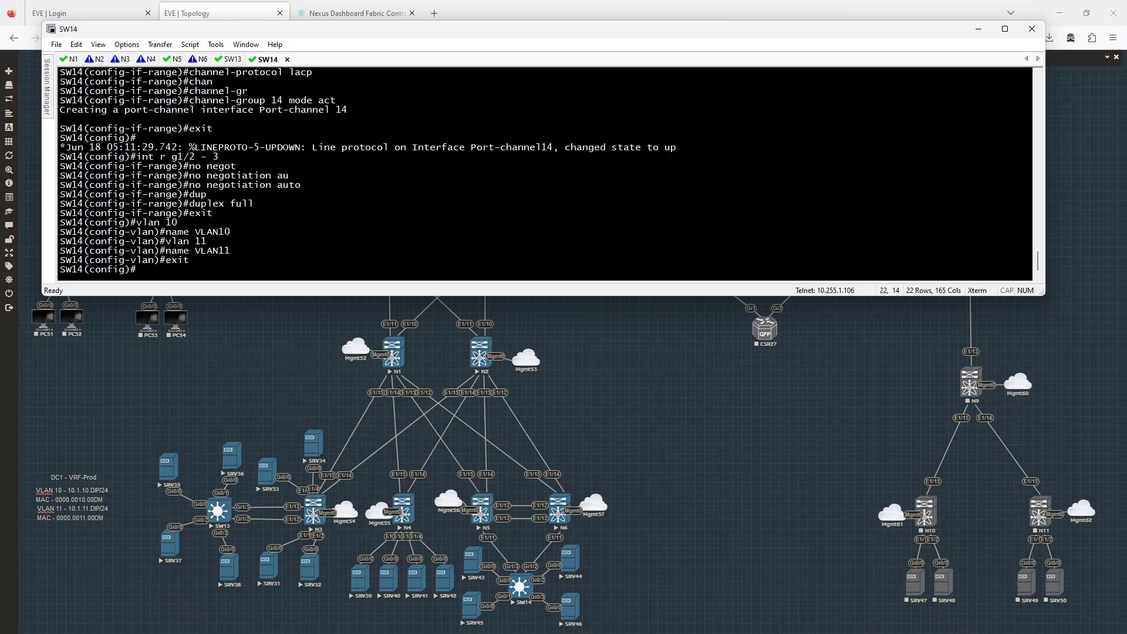
- Make Gi0/0–1 switchport access ports in VLAN 11 with spanning-tree portfast
text(int r g0)
text(/1 -)
key(BackSpace)
key(BackSpace)
key(BackSpace)
key(BackSpace)
text(-)
key(BackSpace)
text(0-1)
key(Return)
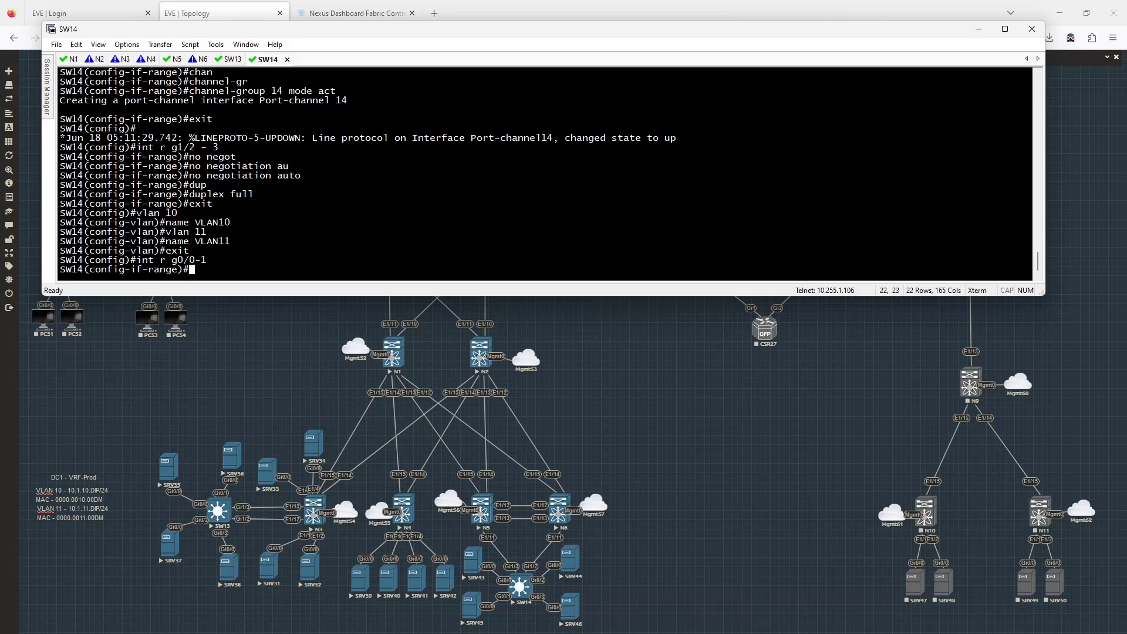
text(sw)
key(Tab)
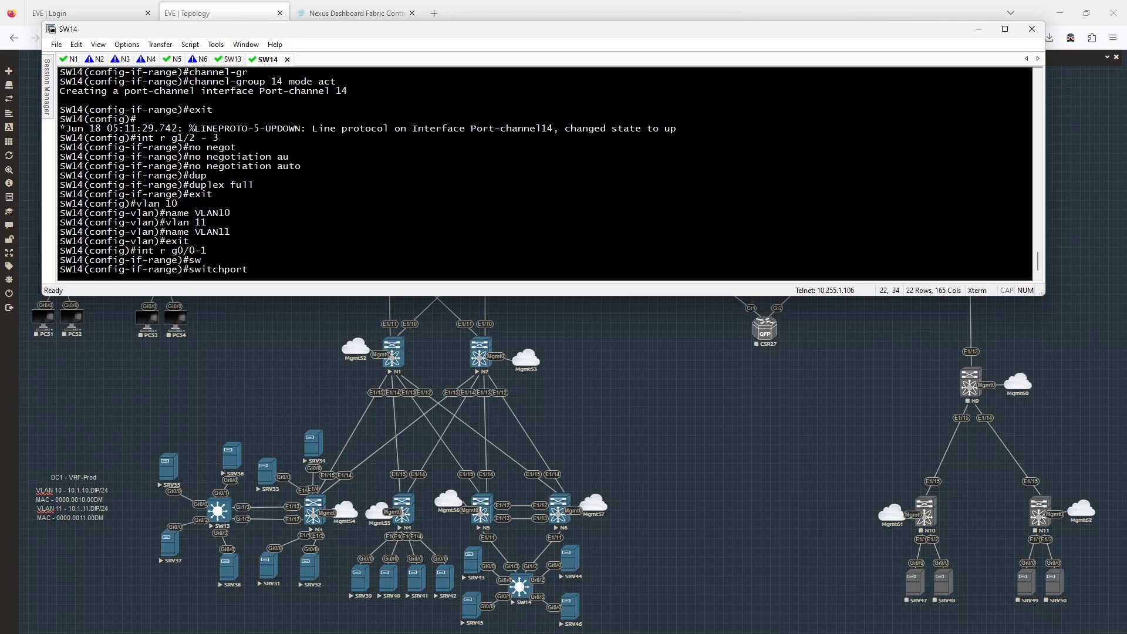
key(Return)
text(sw)
key(Tab)
text(mode acc)
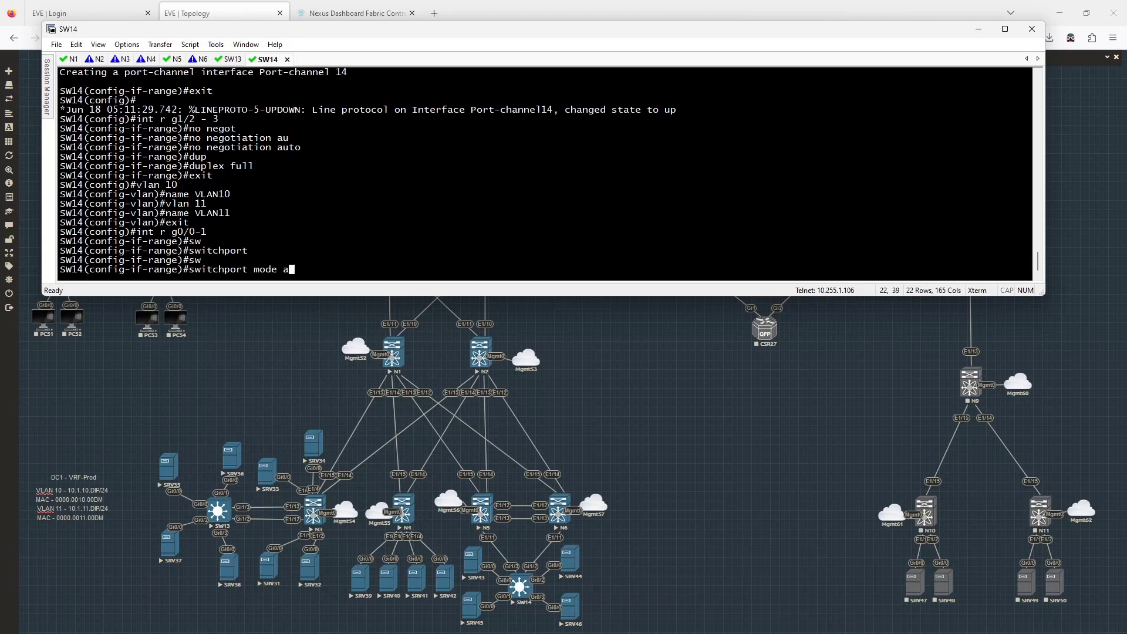
key(Tab)
key(Return)
text(spa)
key(BackSpace)
key(BackSpace)
key(BackSpace)
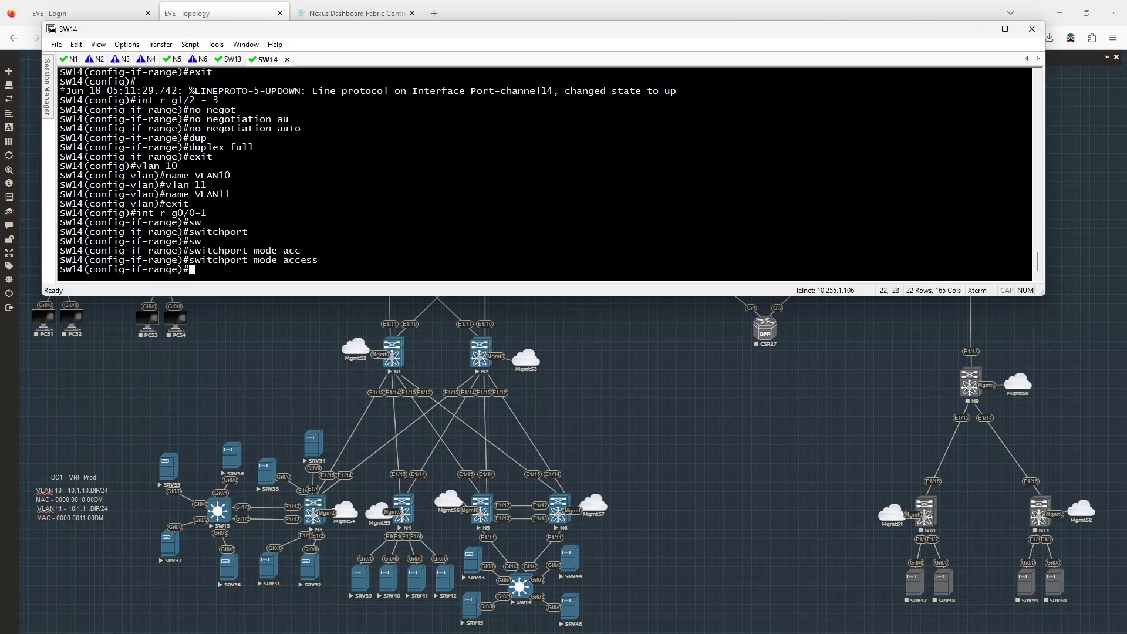
text(sw)
key(Tab)
text(ac vl )
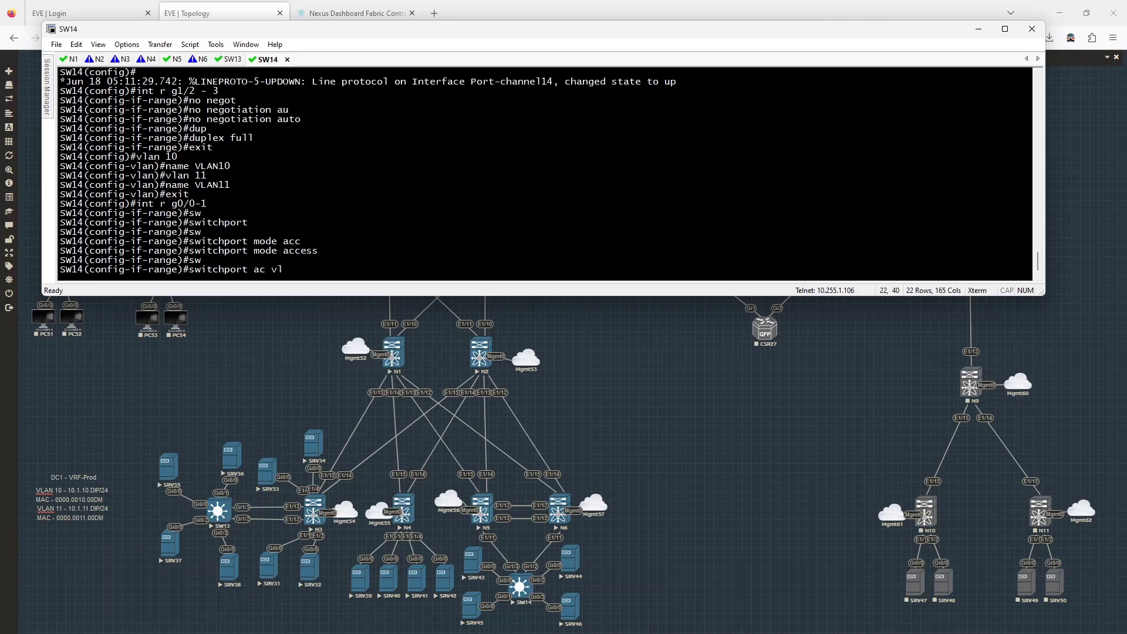
text(11)
key(Return)
text(span)
key(Tab)
text(por)
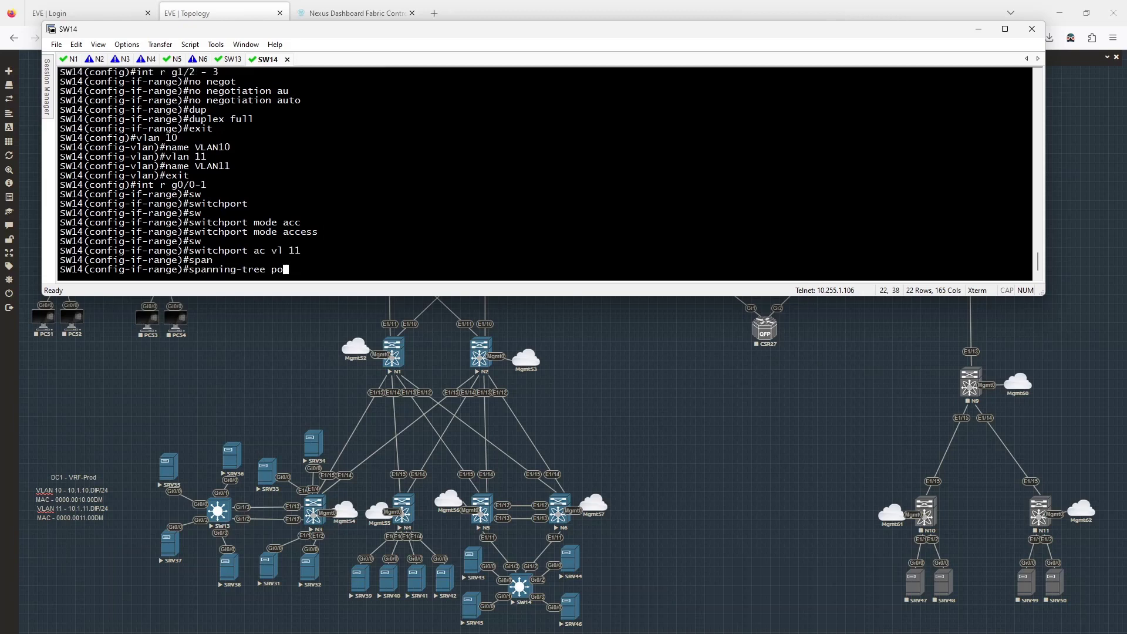
key(Tab)
text(tf)
key(Tab)
key(Return)
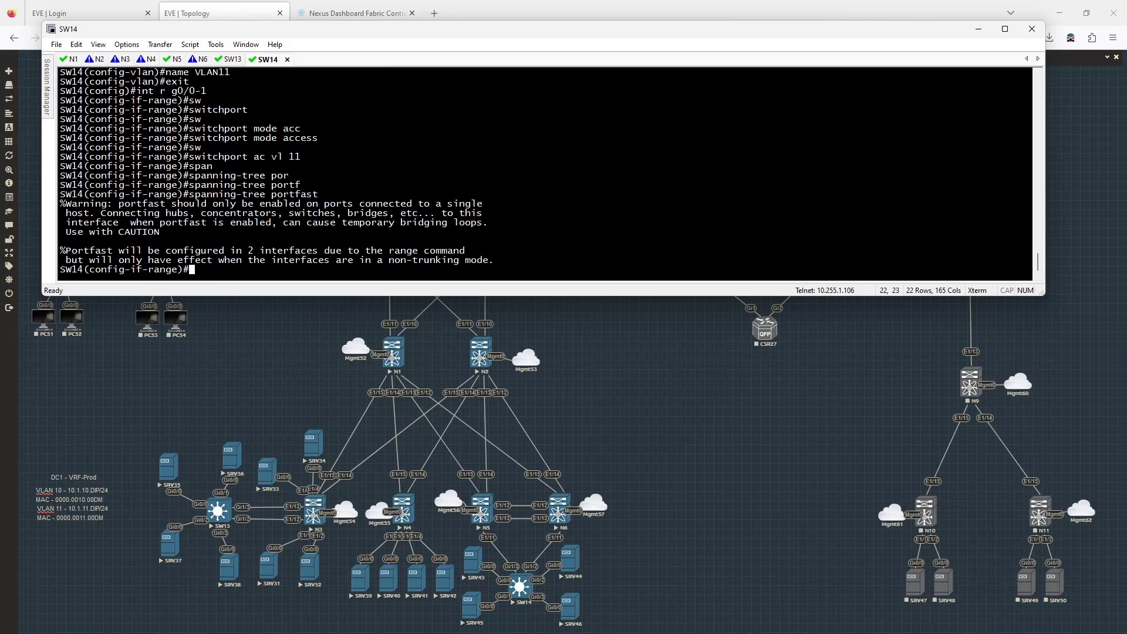
- Make Gi0/2–3 switchport access ports in VLAN 10 with portfast, reusing command history
text(int r g0/0-1)
key(BackSpace)
key(BackSpace)
key(BackSpace)
text(2-3)
key(Return)
key(Up)
key(Up)
key(Up)
key(Up)
key(Up)
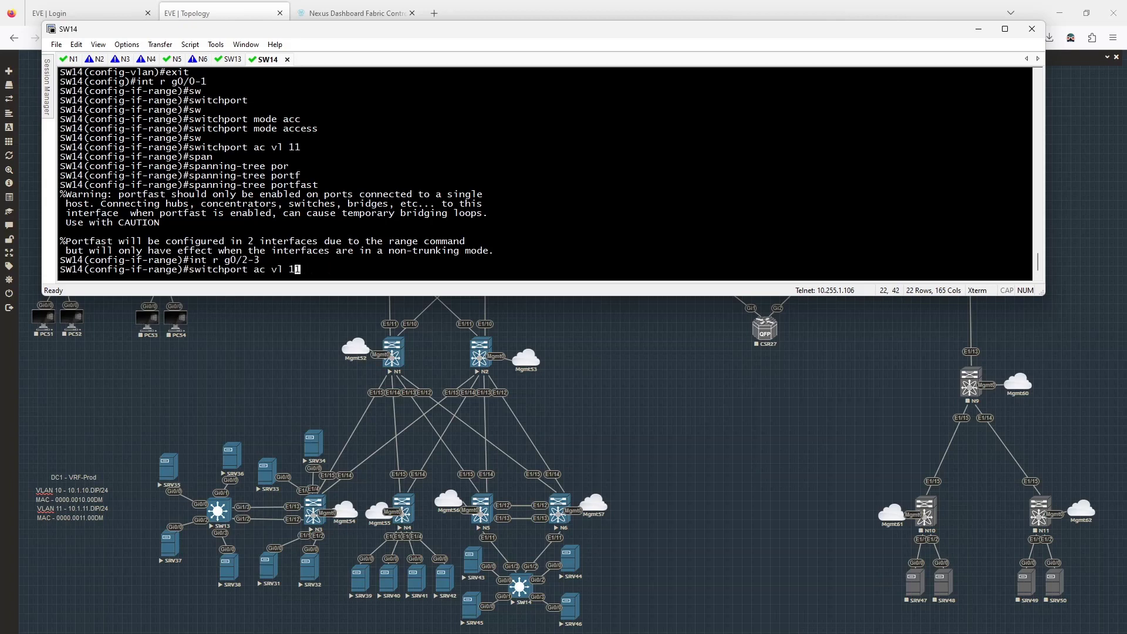
key(Return)
key(Up)
key(Up)
key(Up)
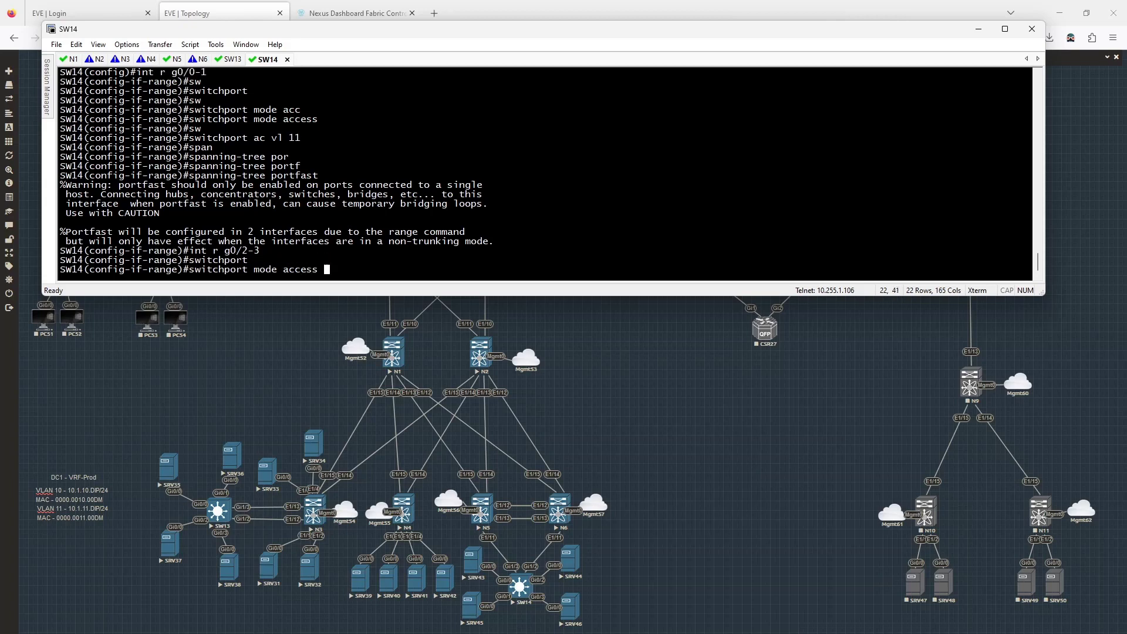
key(Return)
key(Up)
key(Up)
key(Up)
key(Up)
key(Up)
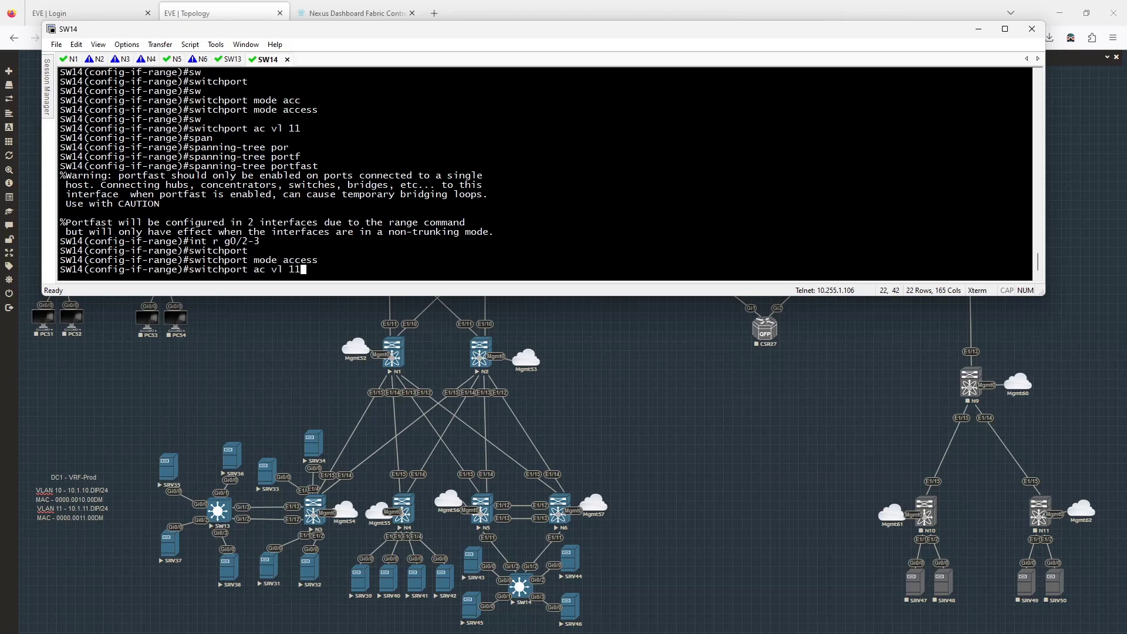
text(0)
key(Return)
key(Up)
key(Up)
key(Up)
key(Up)
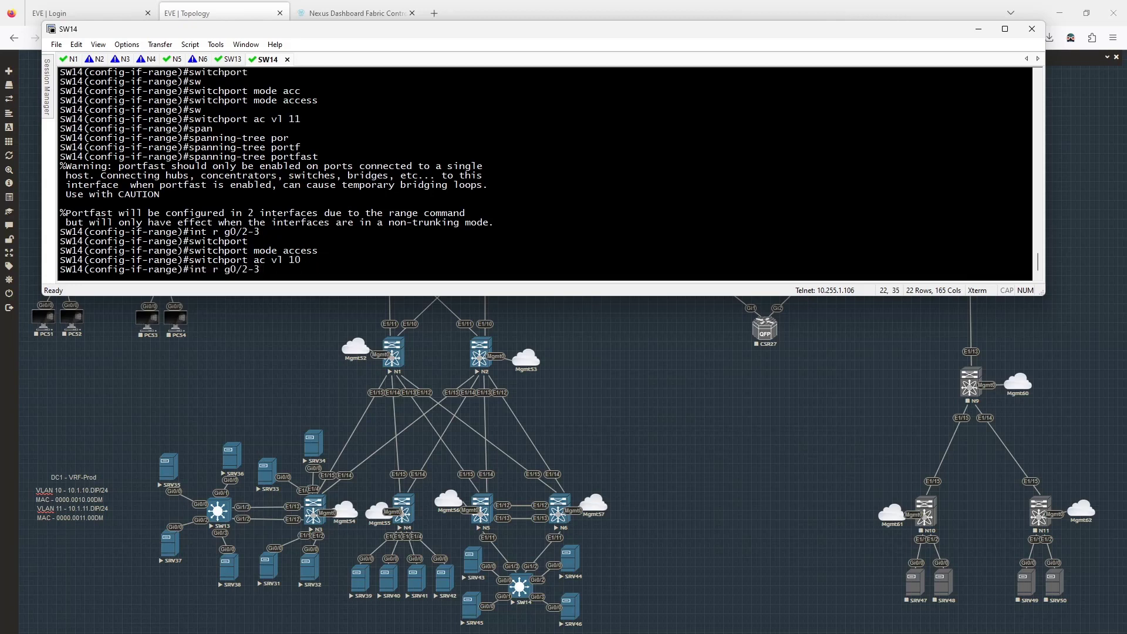
key(Up)
key(Return)
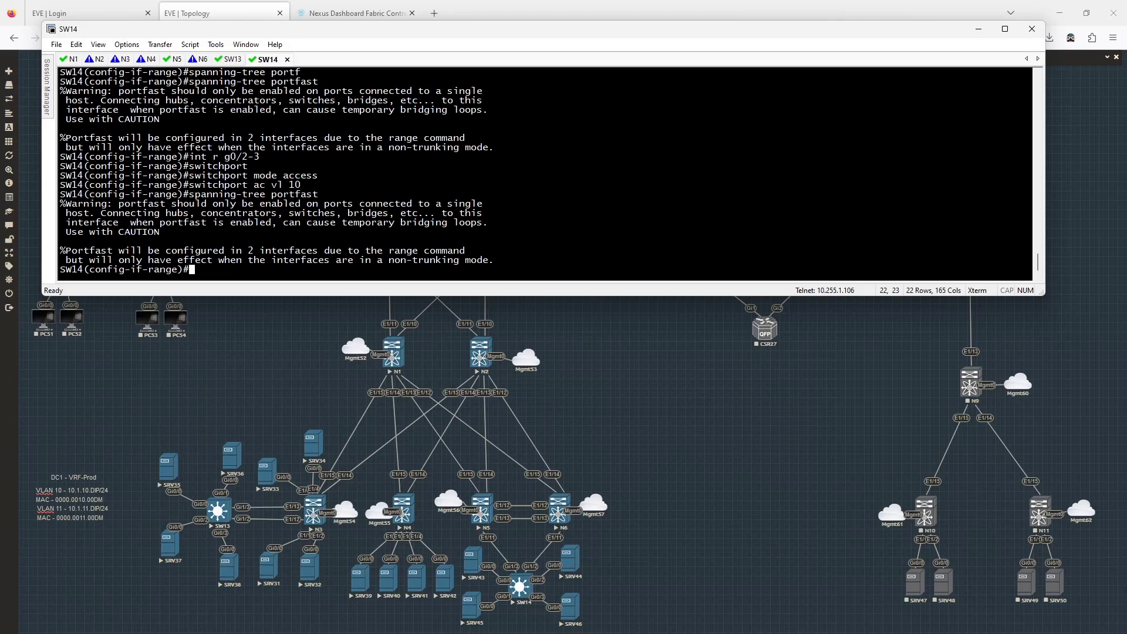
- Save SW14's configuration with 'do wr' and exit configuration mode
text(do wr)
key(Return)
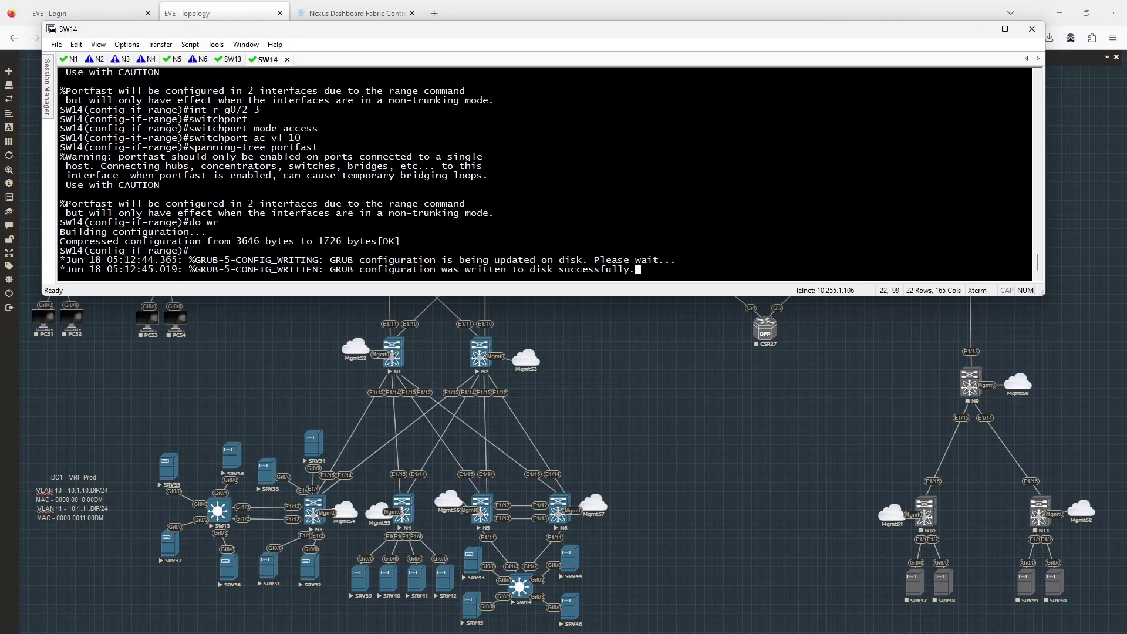
key(Return)
text(end)
key(Return)
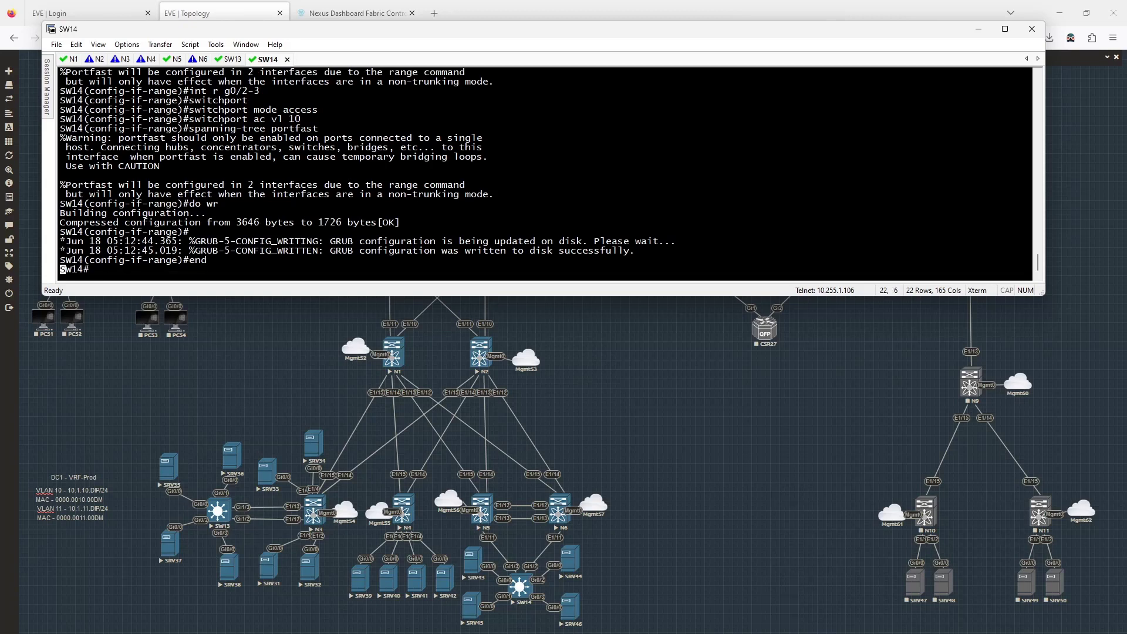
- Show SW14's dynamic MAC address table, which is empty
key(Return)
text(show mac ad)
key(Tab)
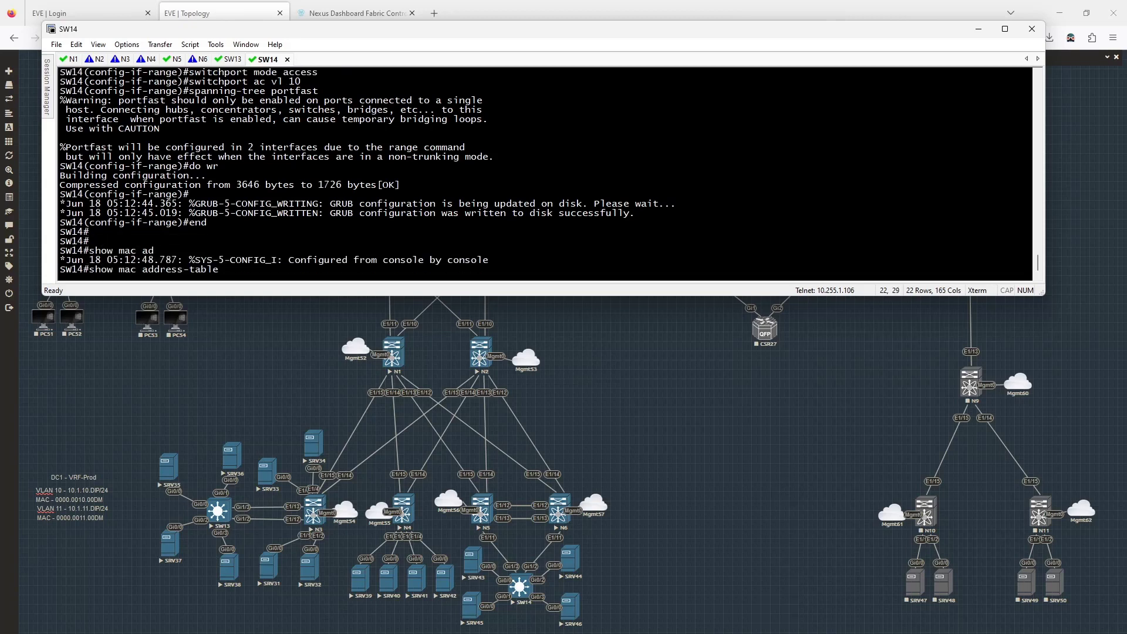
text(dy)
key(Tab)
key(Return)
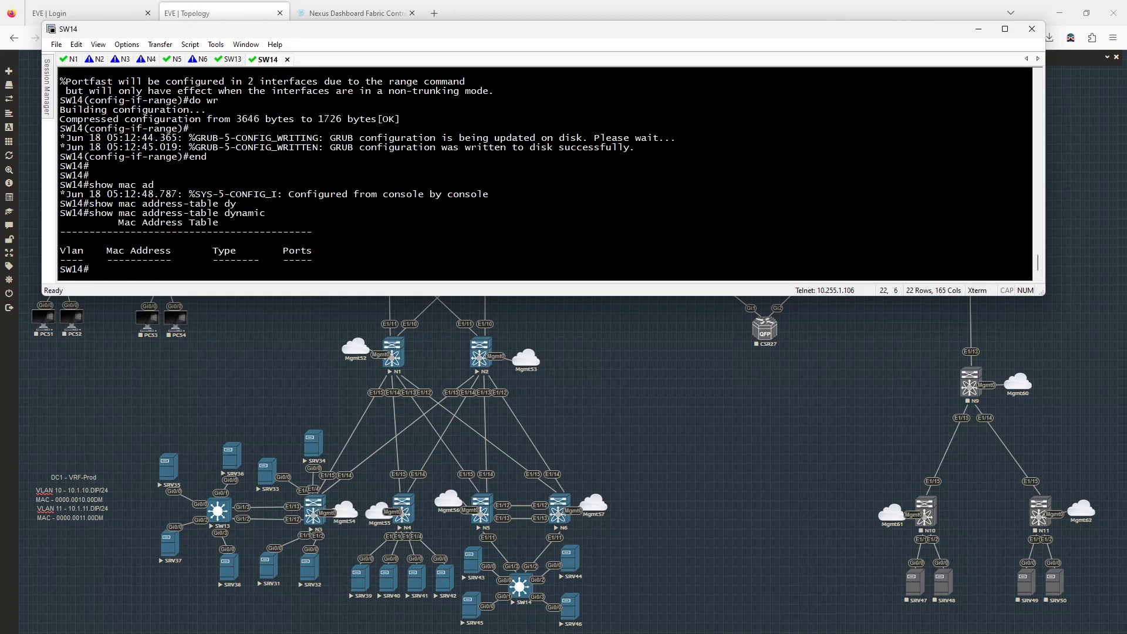
- Show SW14's interface status to confirm the access VLANs and Po14 trunk
text(show int statu)
text(s)
key(Return)
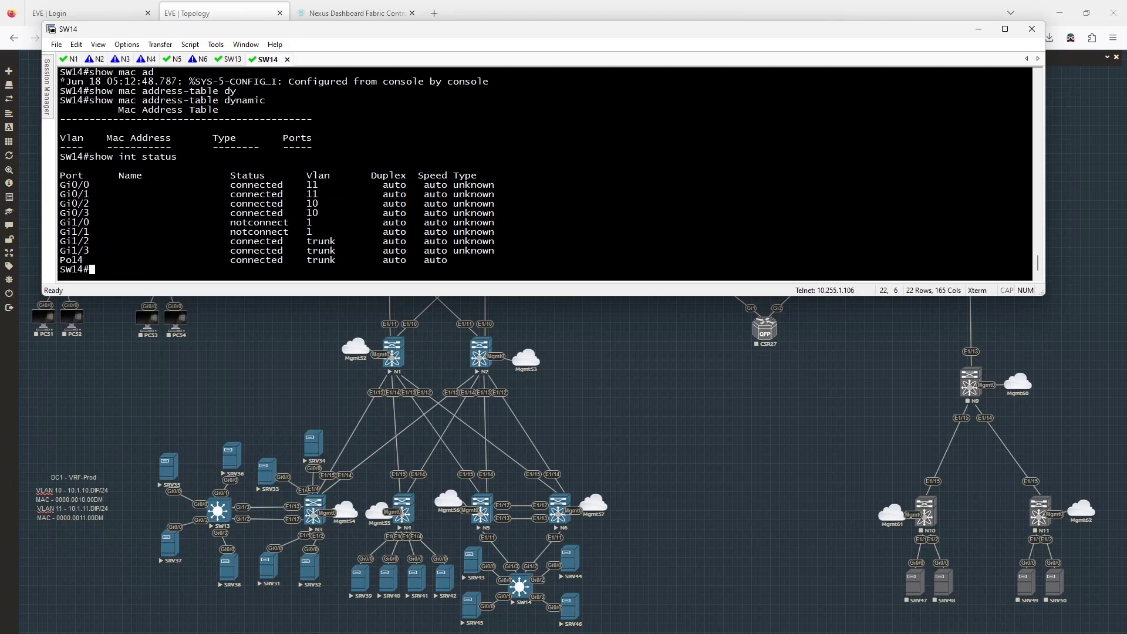
mouse_move(12, 280)
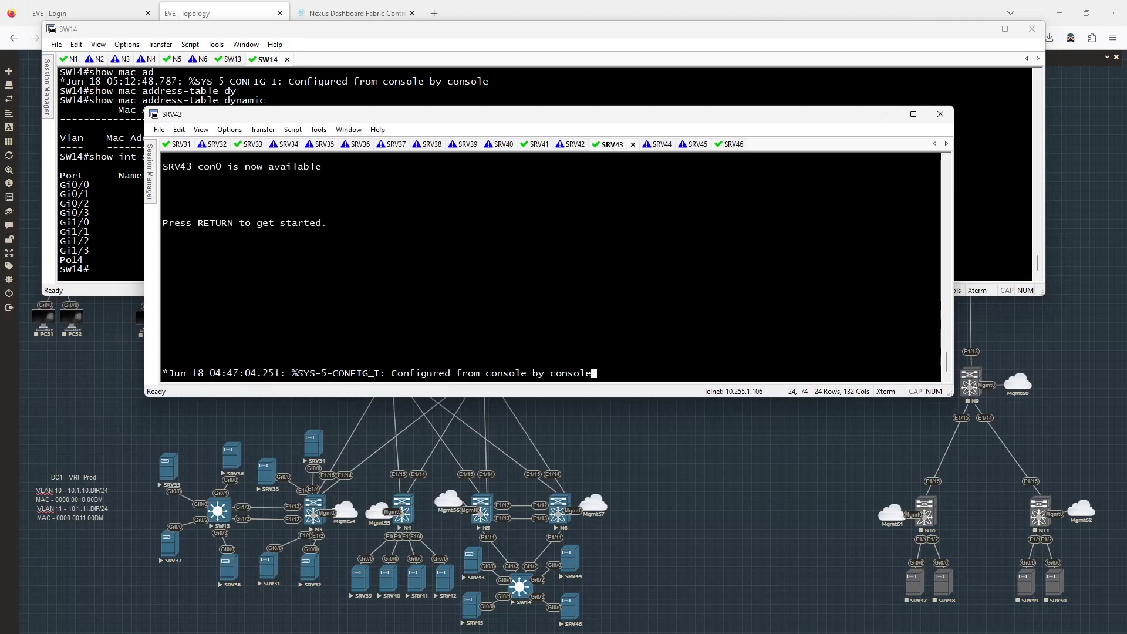
- Run 'sh ip route' on SRV43 to show its default gateway 10.1.11.1
key(Return)
text(en)
key(Return)
text(sh ip route)
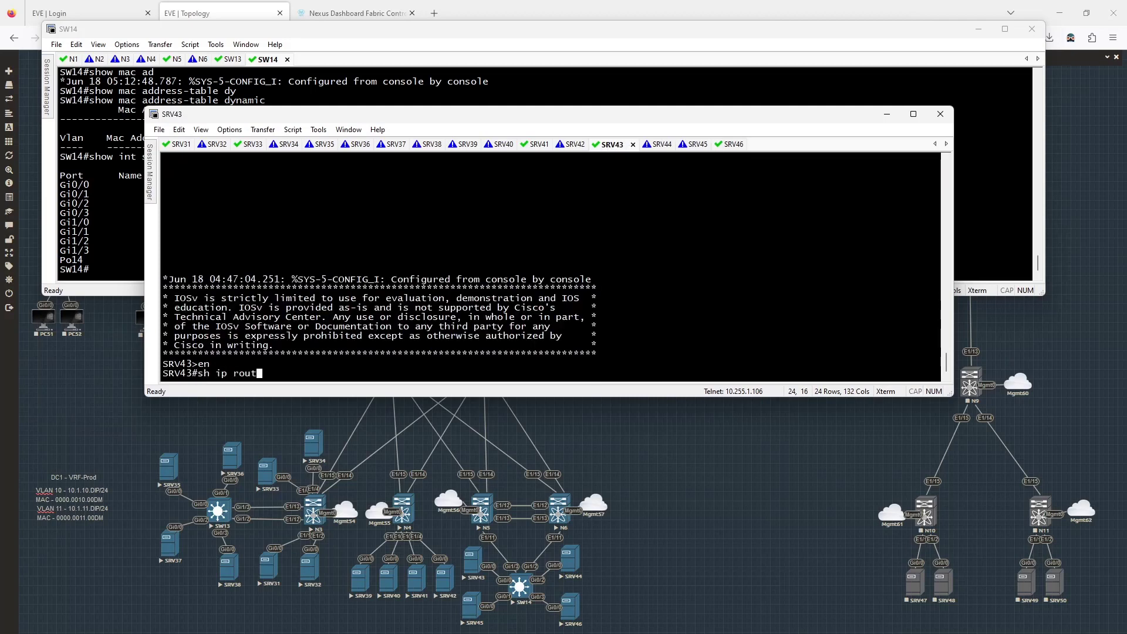
key(Return)
- Ping the gateway 10.1.11.1 from SRV43, then enter 'show int trunk' on SW14
text(ping)
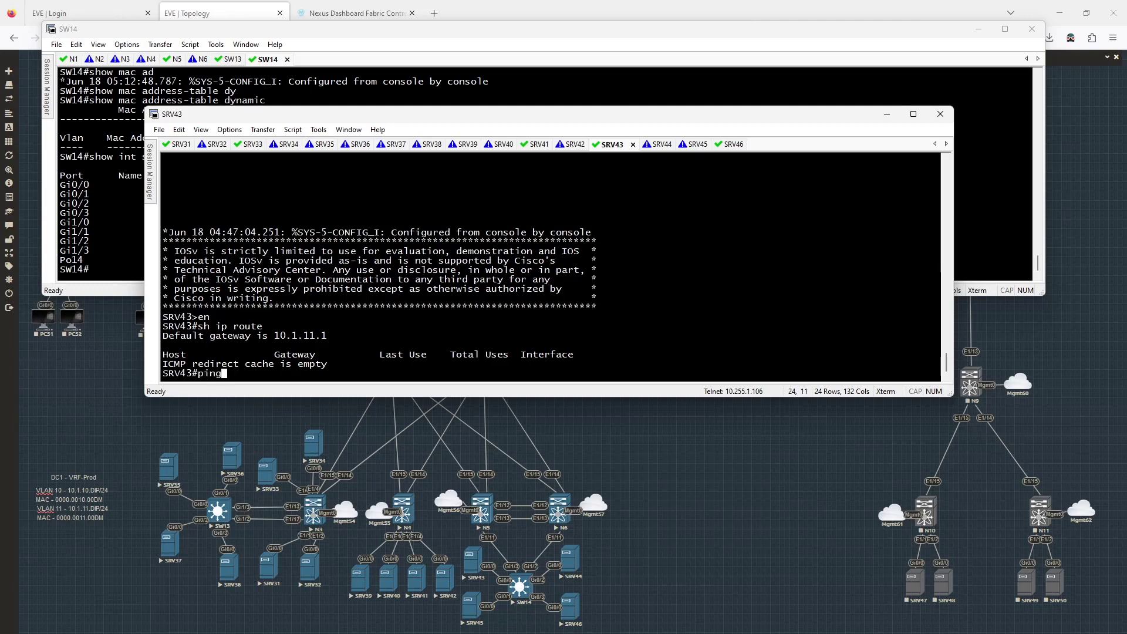
text( 10.1.11.1)
key(Return)
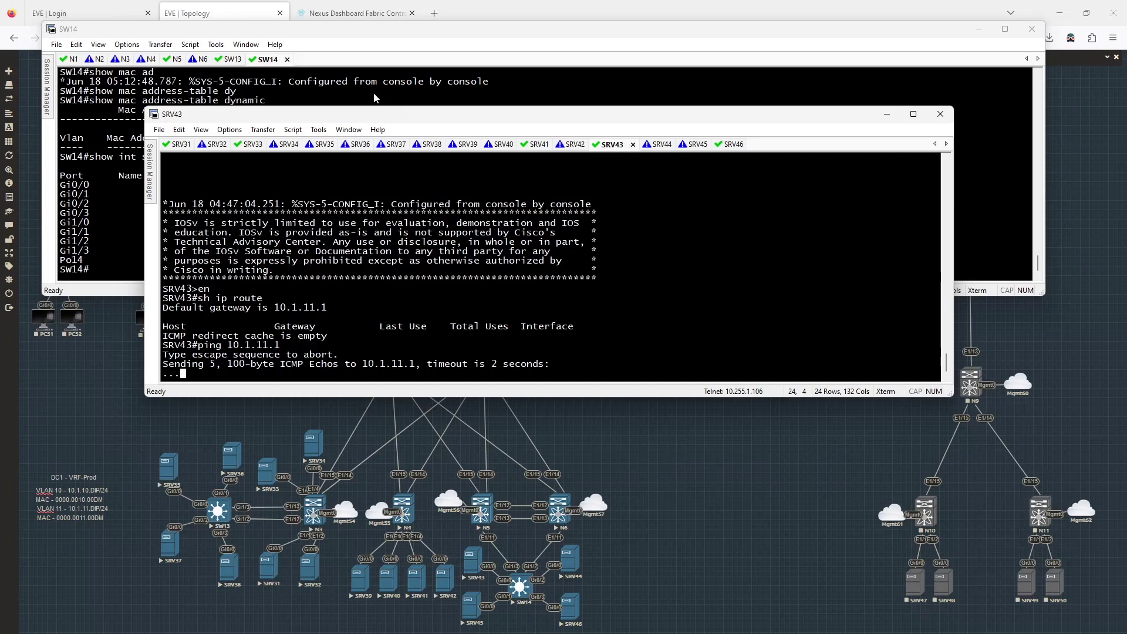
click(572, 93)
text(show int trunk)
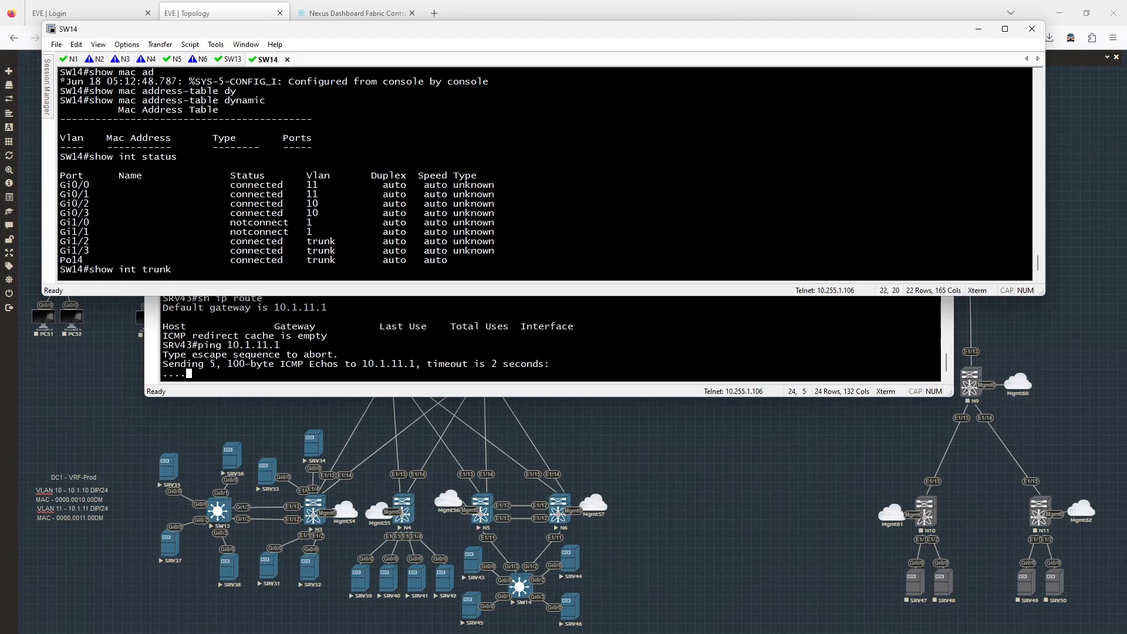
- Check SW14's trunk and its dynamic MAC table (four MACs in VLANs 10–11), then go to N5
key(Return)
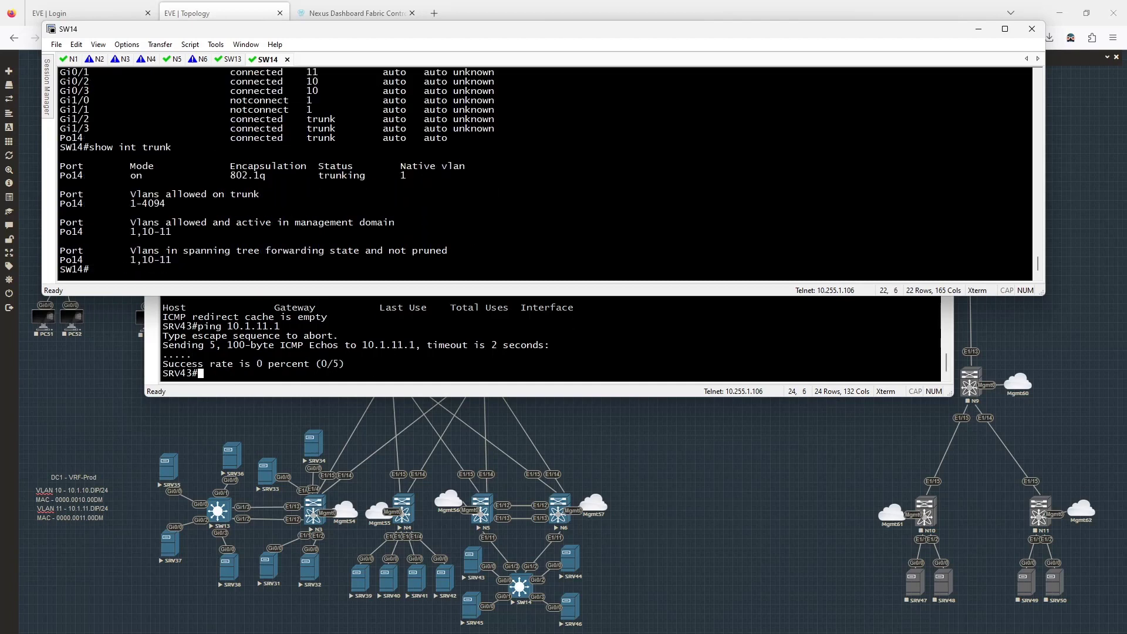
text(show mac ad)
key(Tab)
text(dy)
key(Tab)
text(namic)
key(Return)
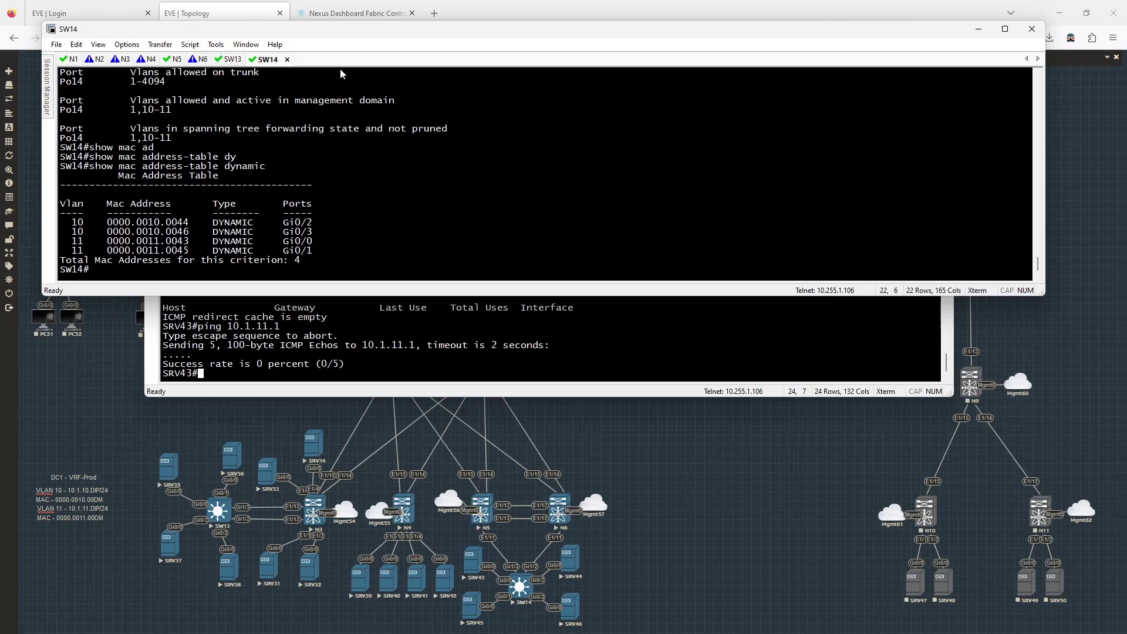
click(174, 59)
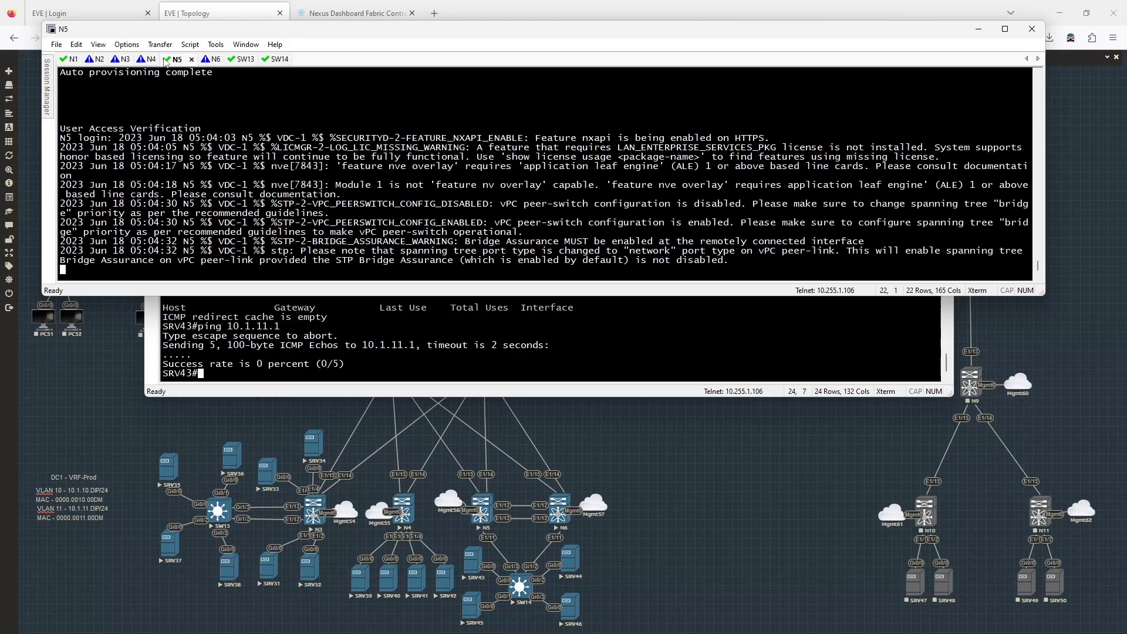
- Log in to N5 and run 'show vpc', confirming vPC 11 and peer-link Po500 are up
key(Return)
text(admin)
key(Return)
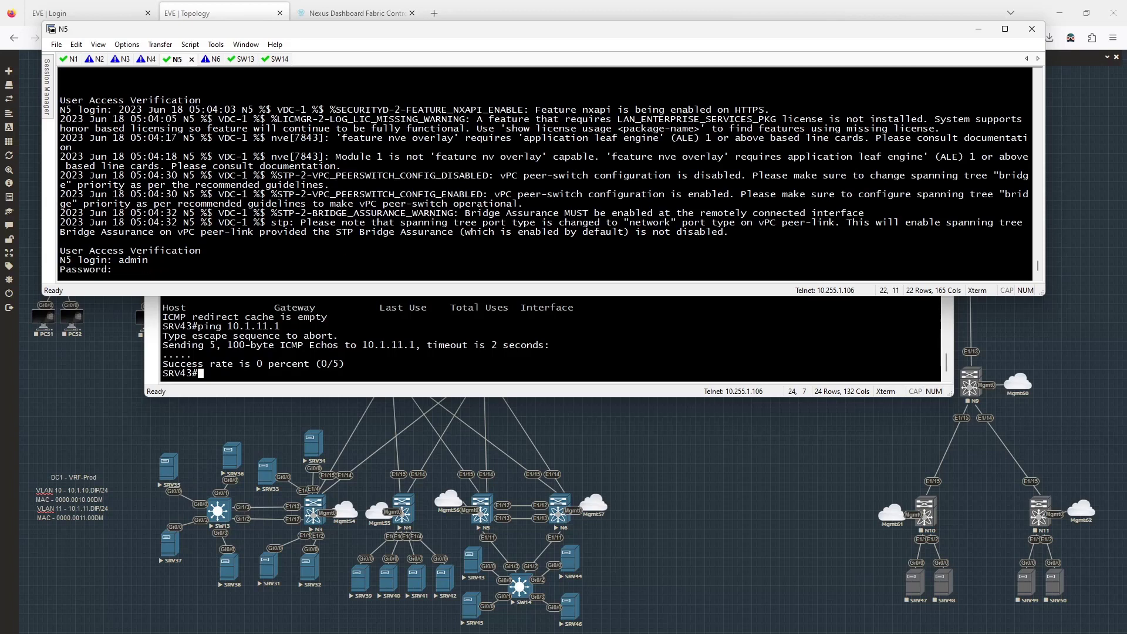
key(Return)
text(show vpc)
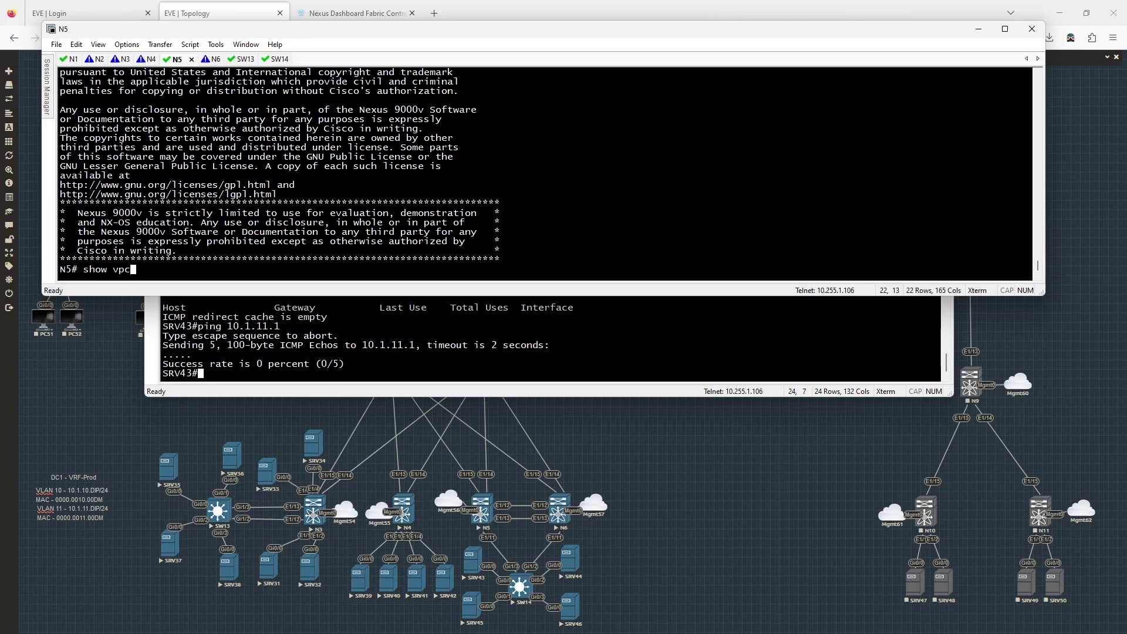
key(Return)
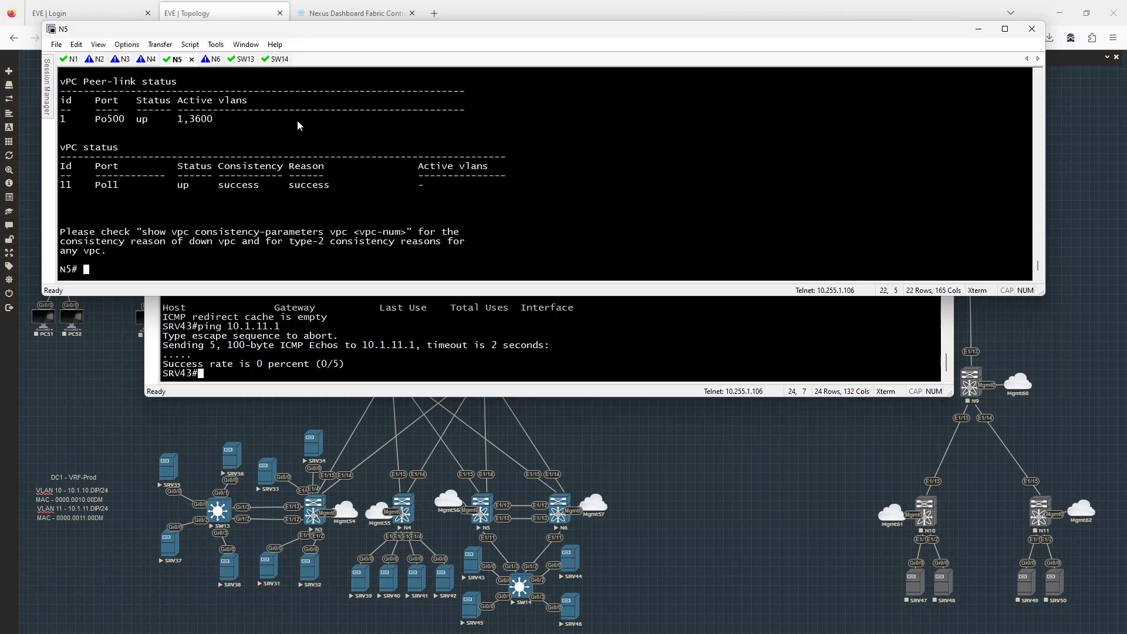
click(117, 366)
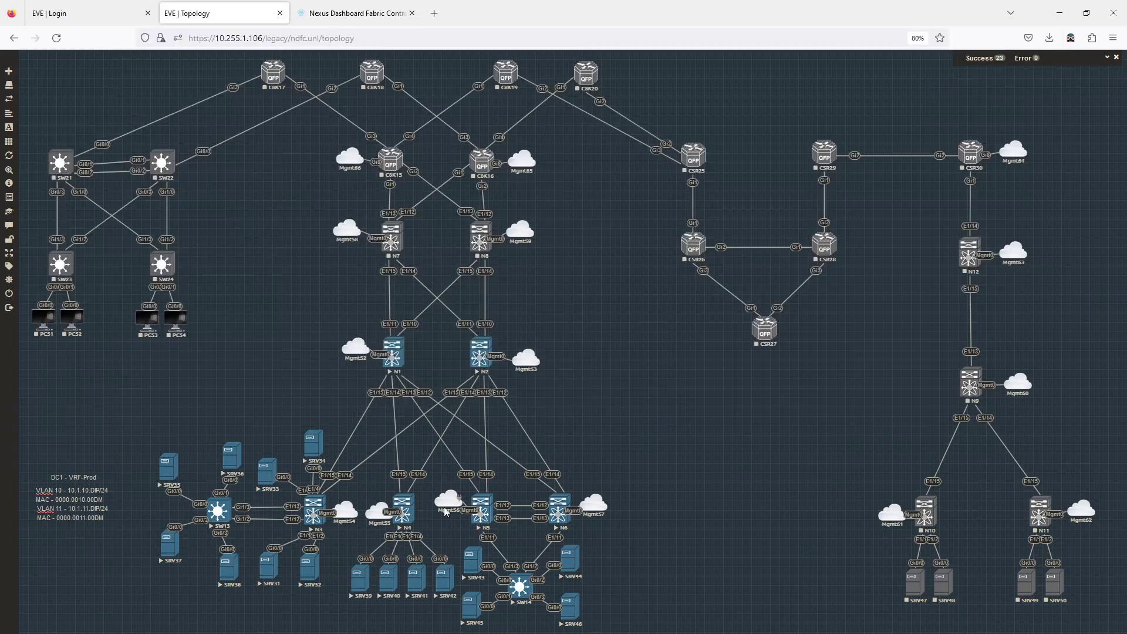
- Open the VRF Attachments of DC1-vrf-prod in fabric dc1
click(332, 13)
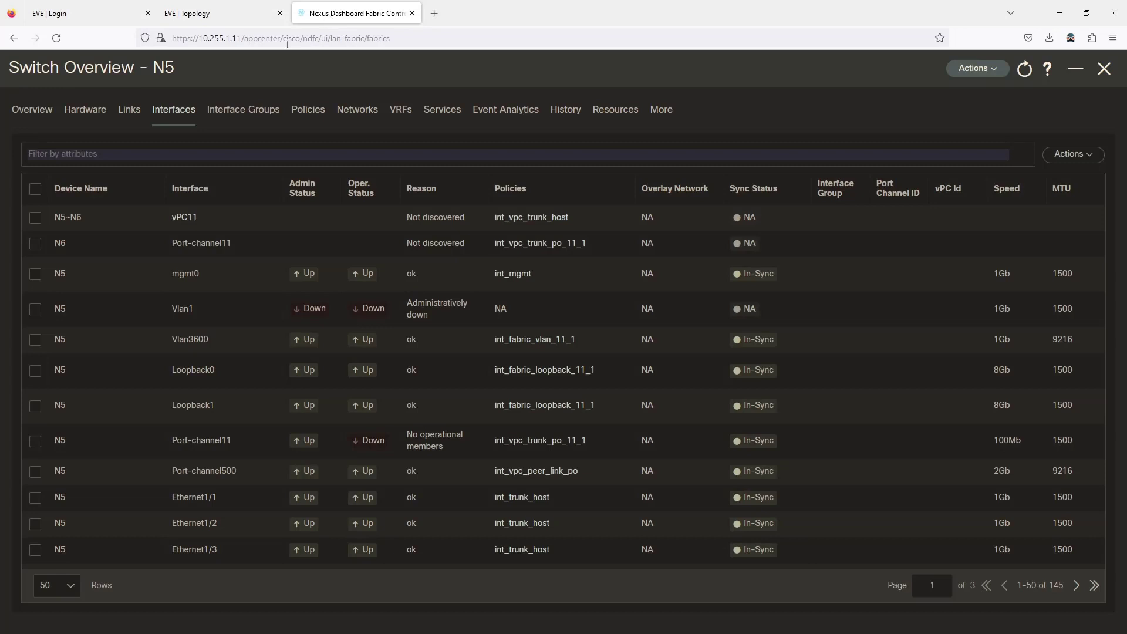
click(1105, 69)
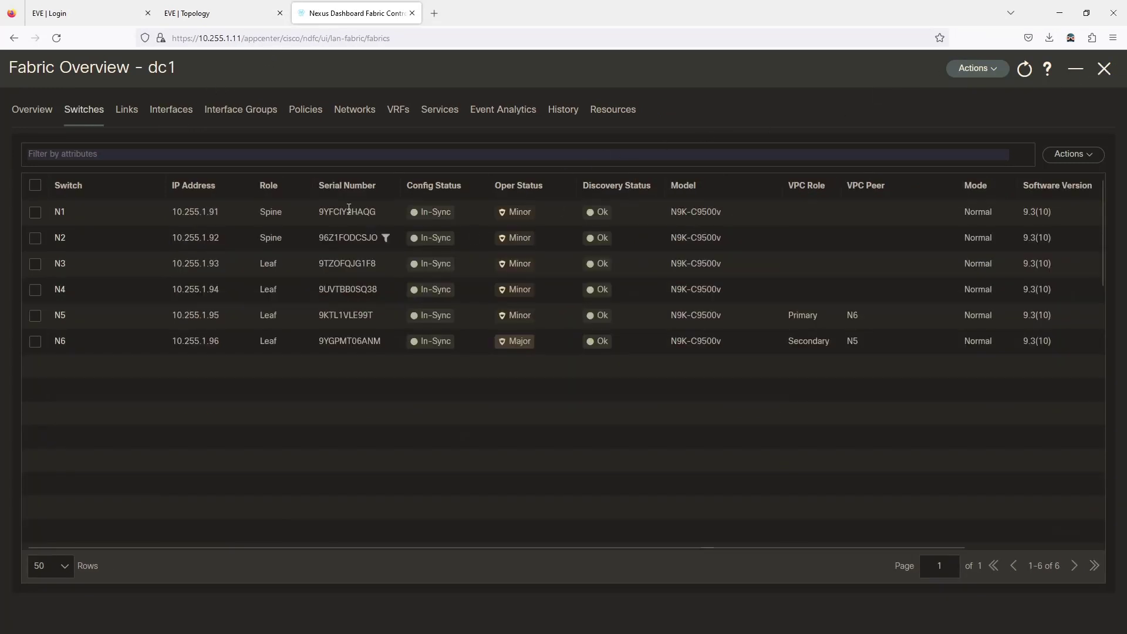
click(405, 113)
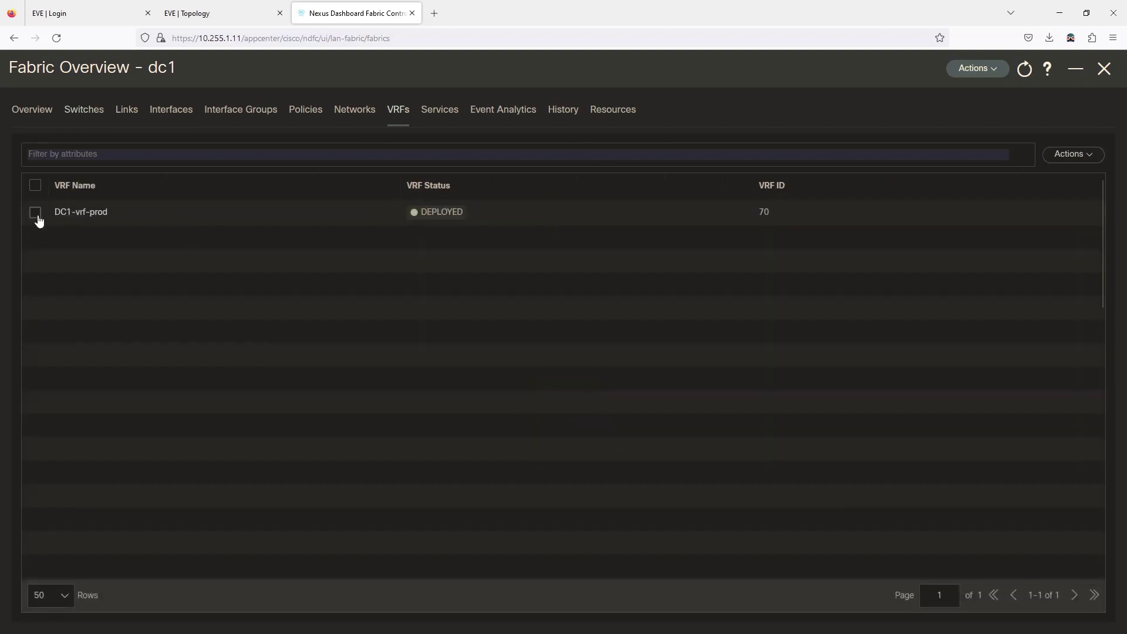
click(68, 214)
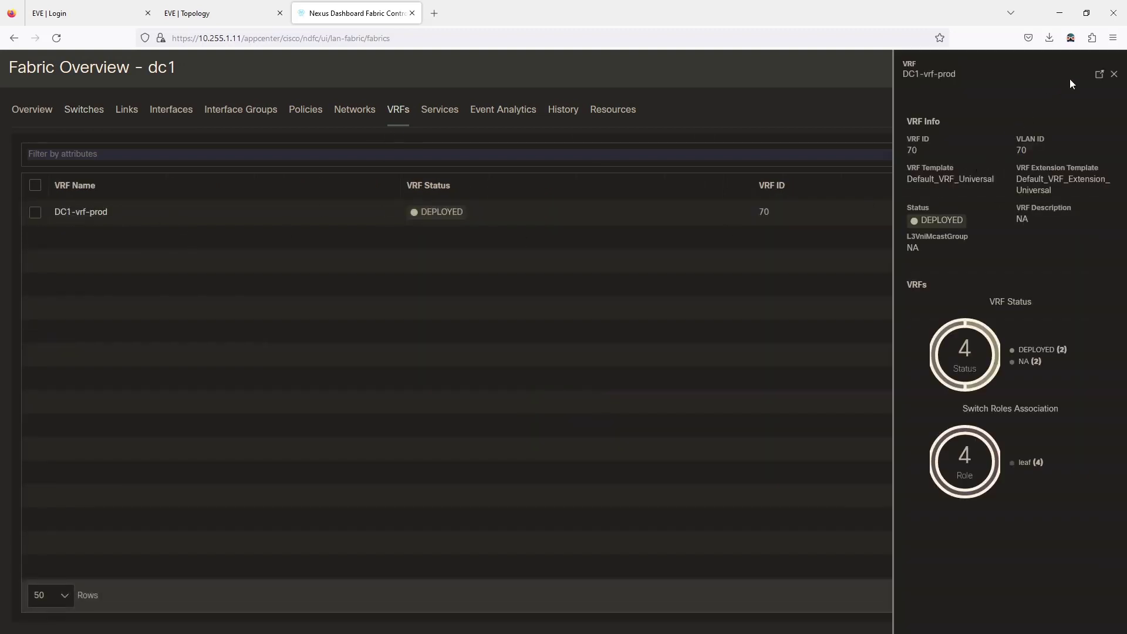
click(1099, 74)
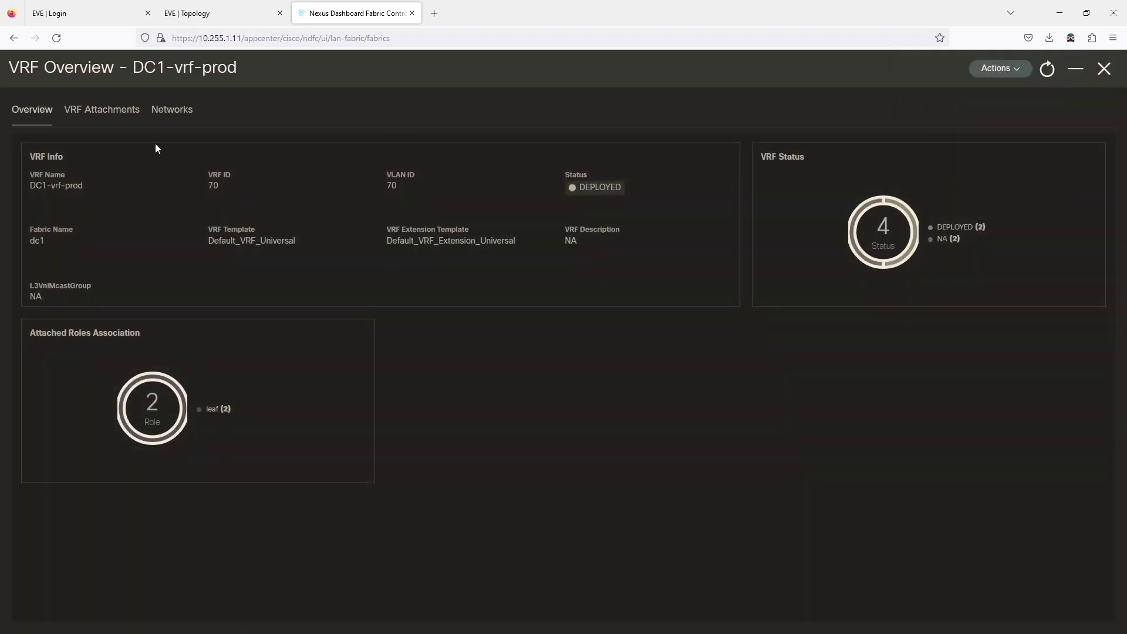
click(111, 119)
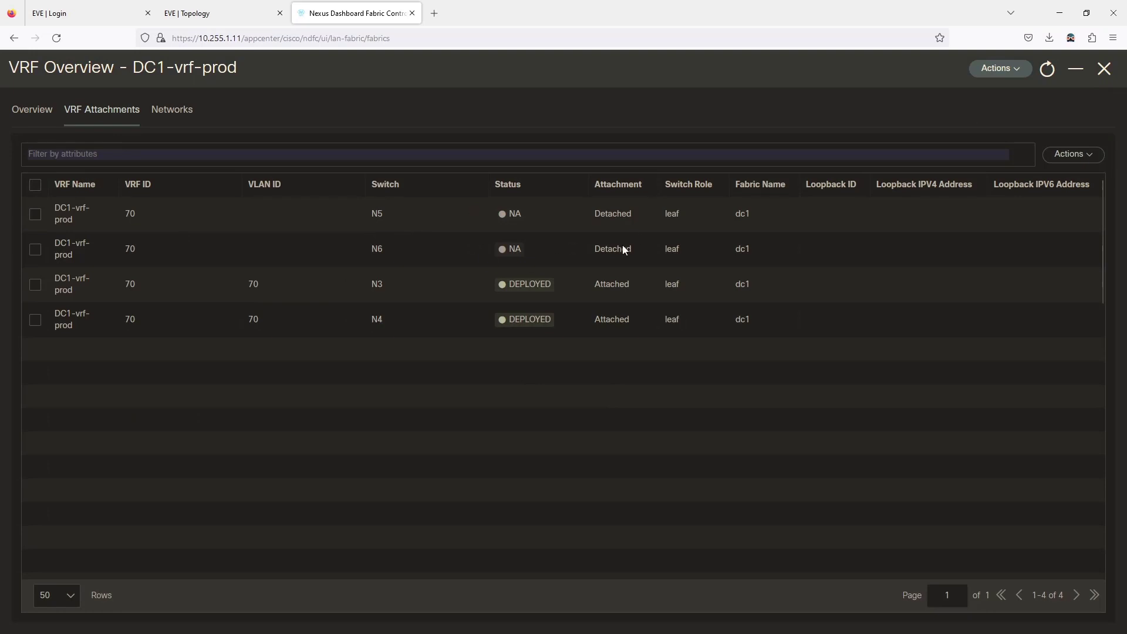
- Quick-attach DC1-vrf-prod to N5 and N6 with the default VLAN 70, then view its networks
click(36, 215)
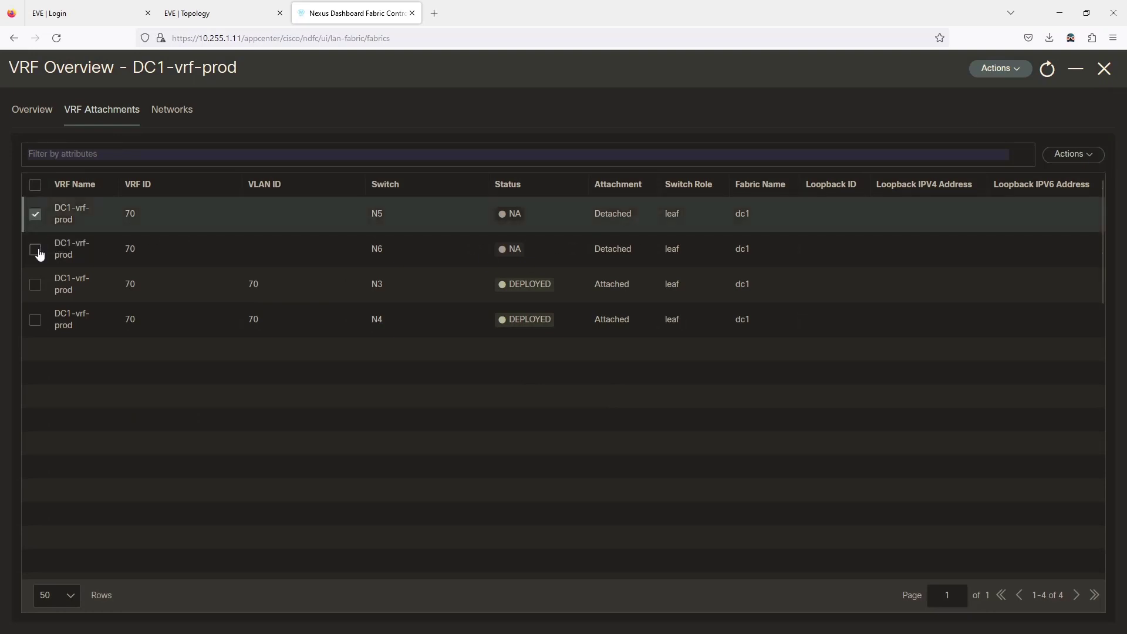
click(35, 249)
click(1078, 155)
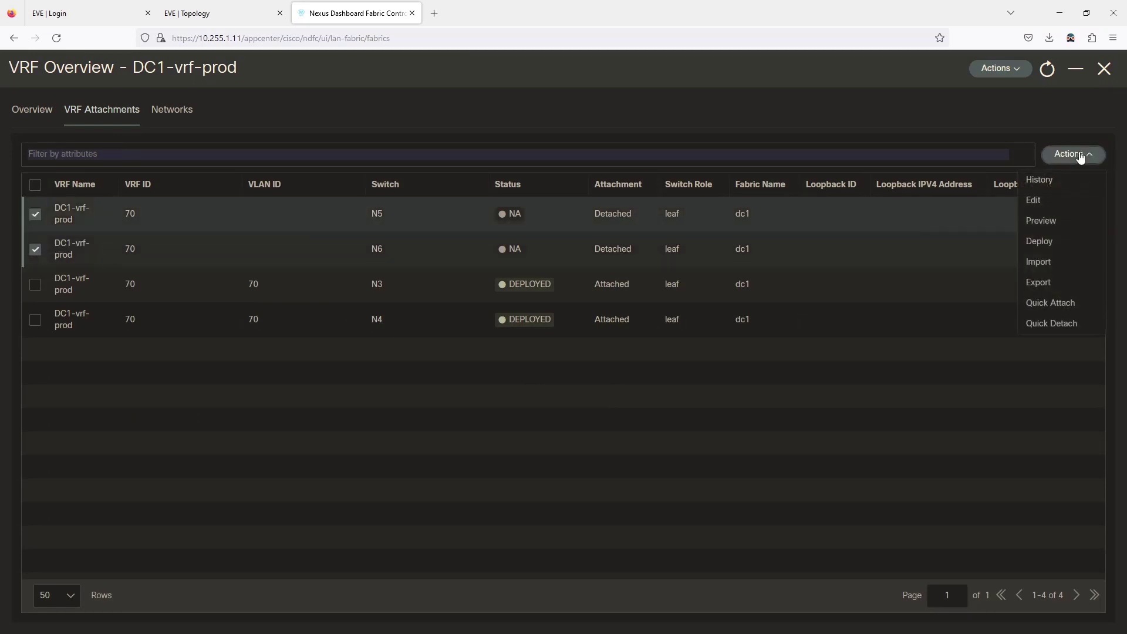
click(1050, 304)
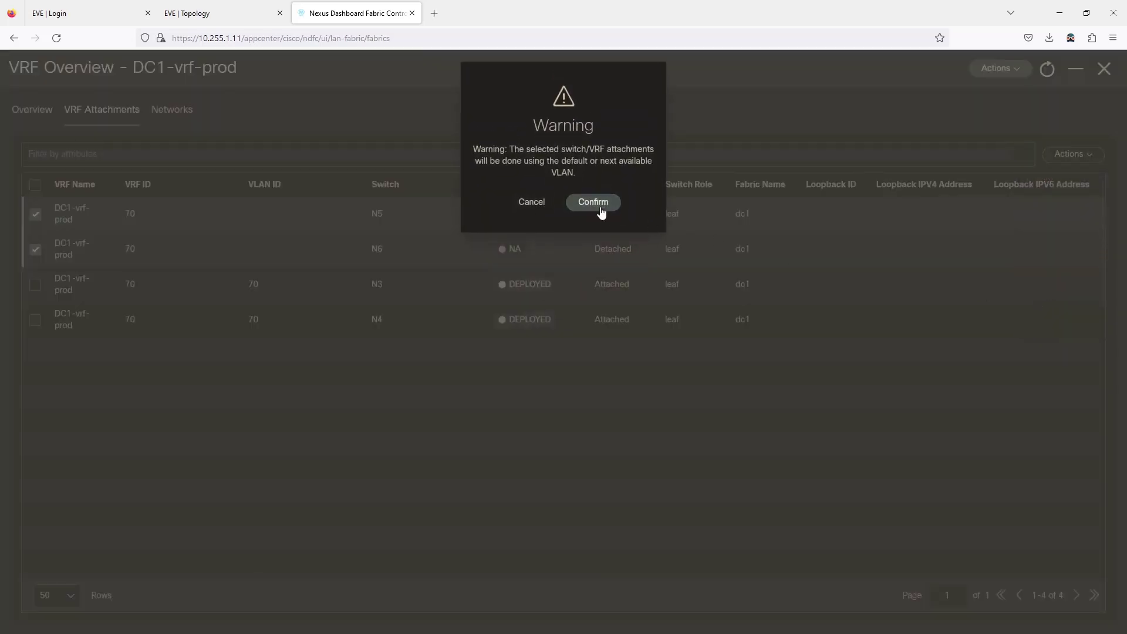
click(575, 204)
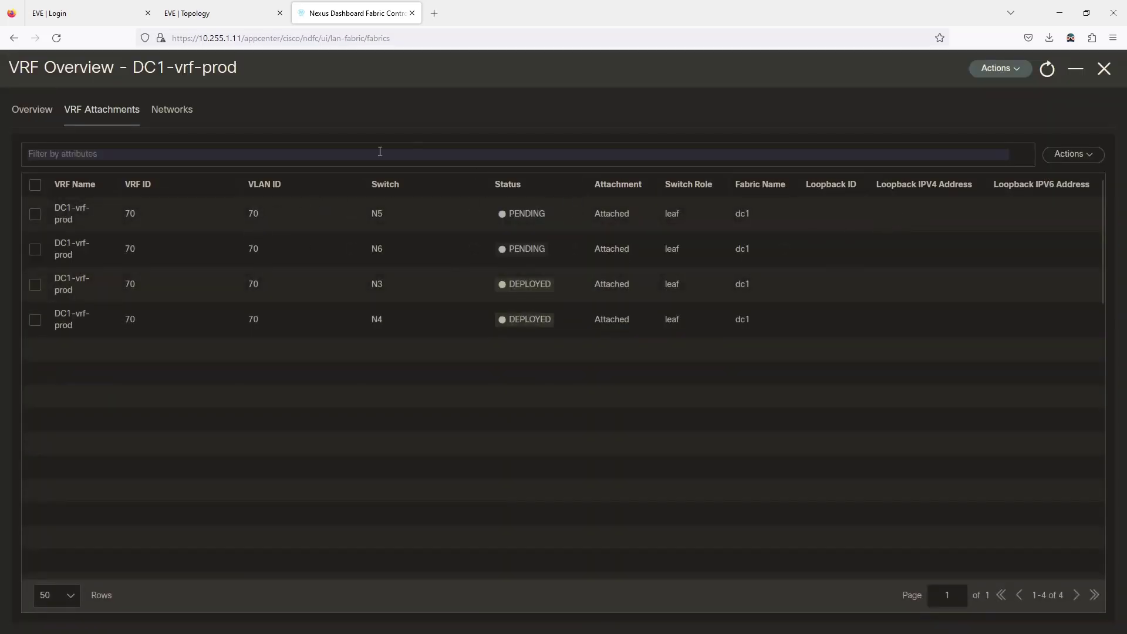
click(160, 112)
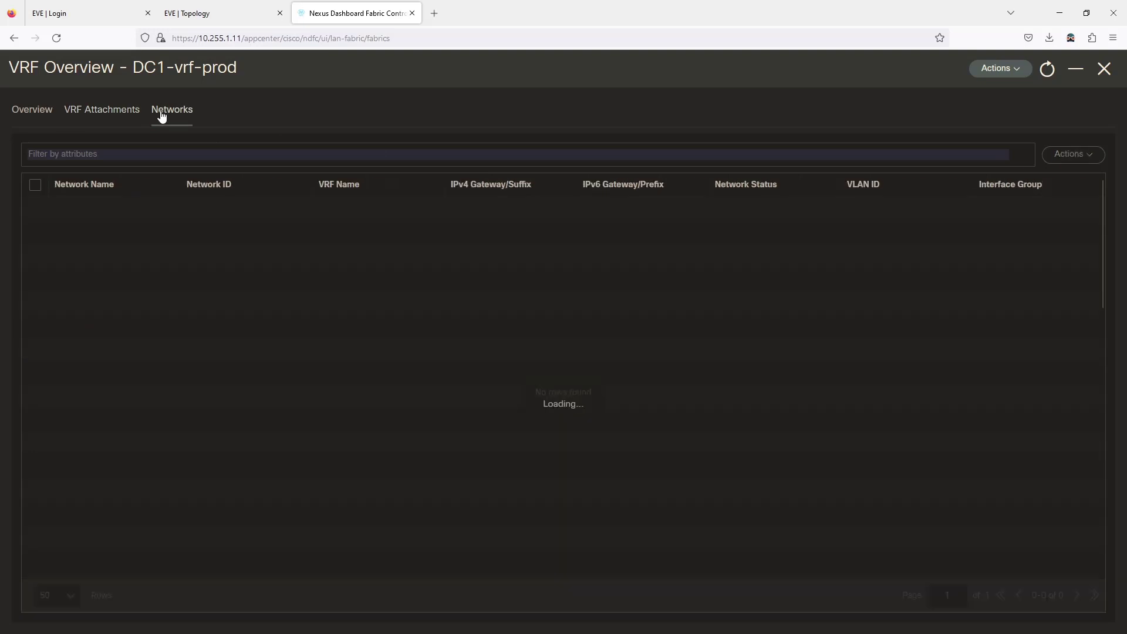
- Multi-attach networks dc1-vlan10 and dc1-vlan11 to the N5/N6 vPC pair and save
click(36, 186)
click(1060, 155)
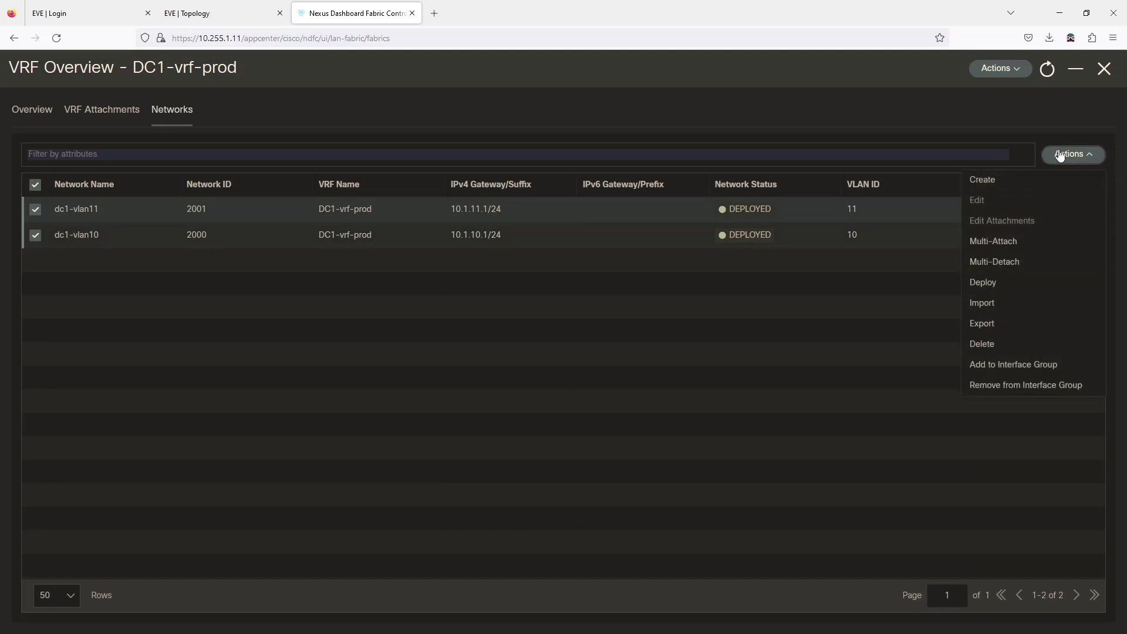
click(996, 241)
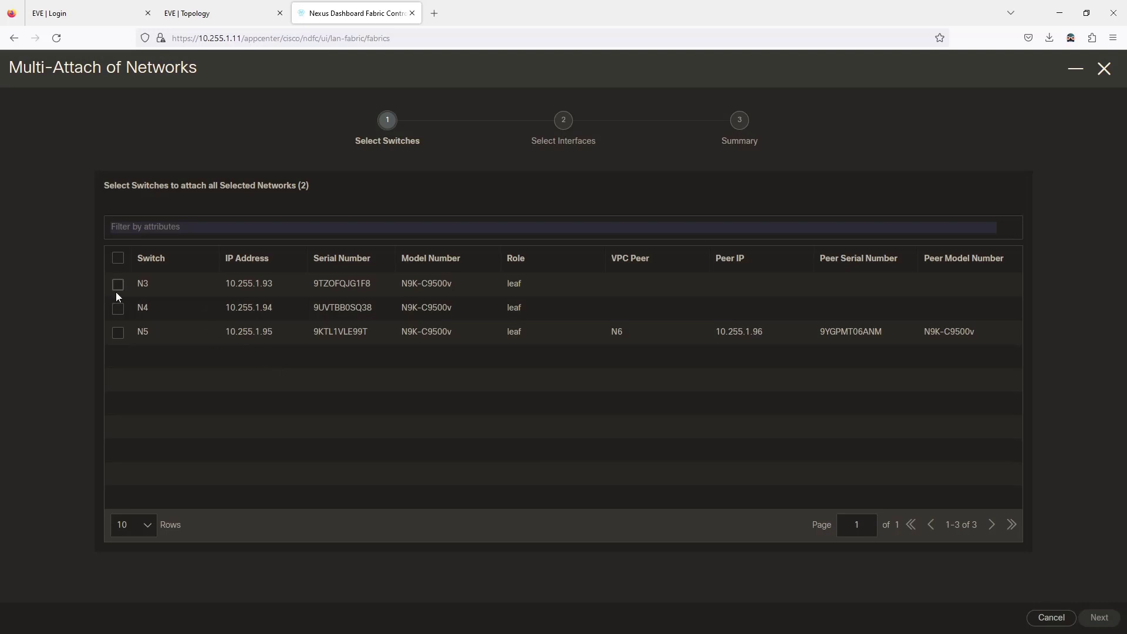
click(118, 333)
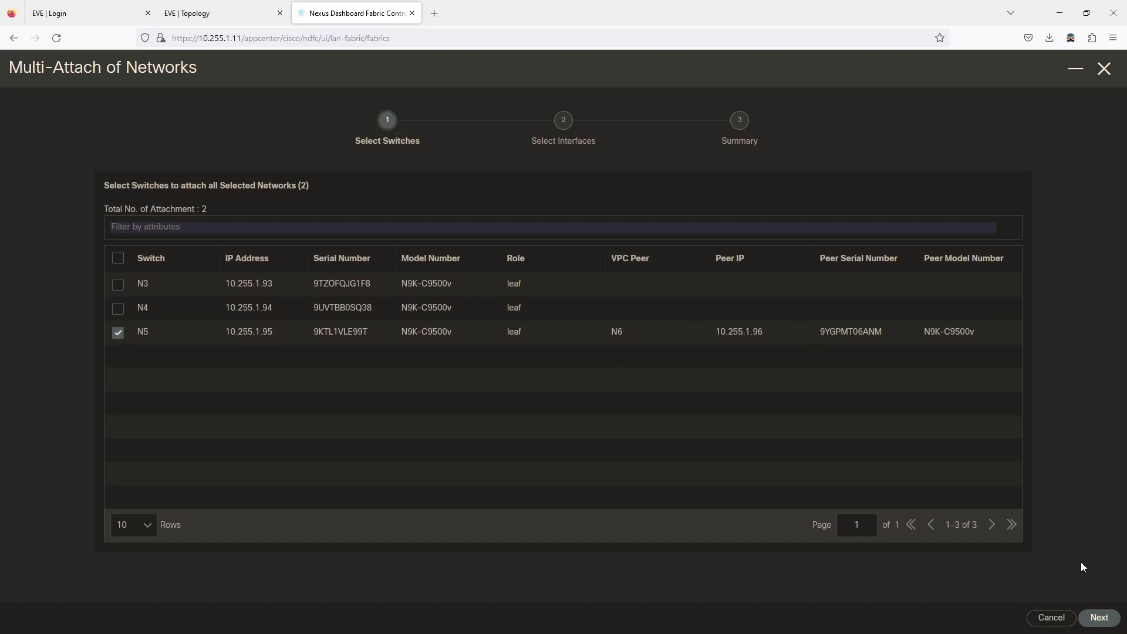
click(1089, 622)
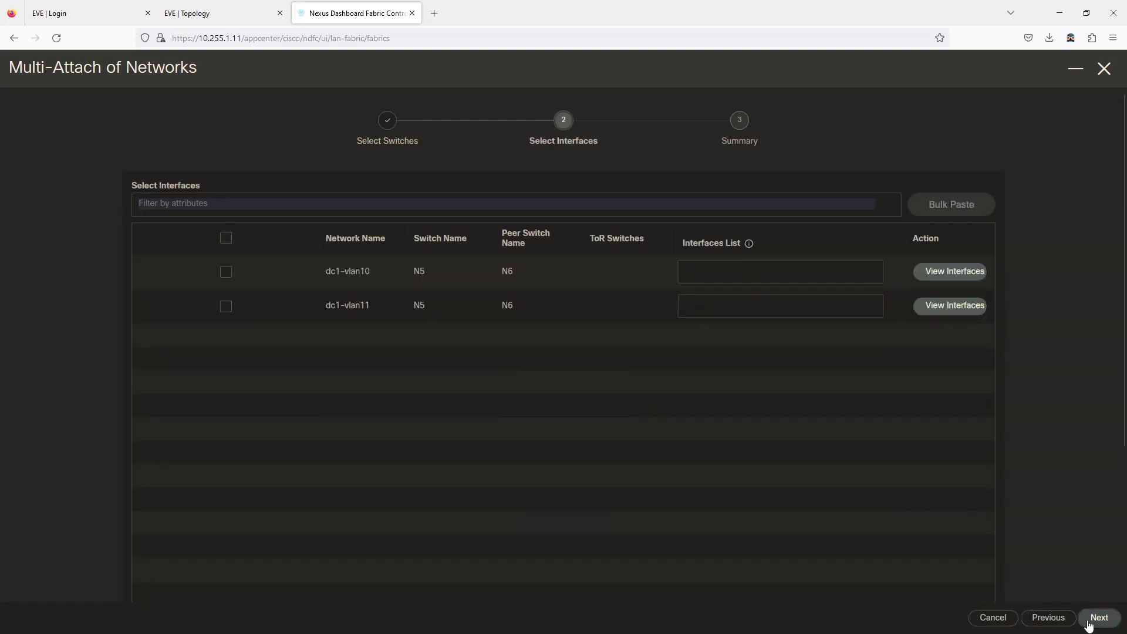
click(1090, 622)
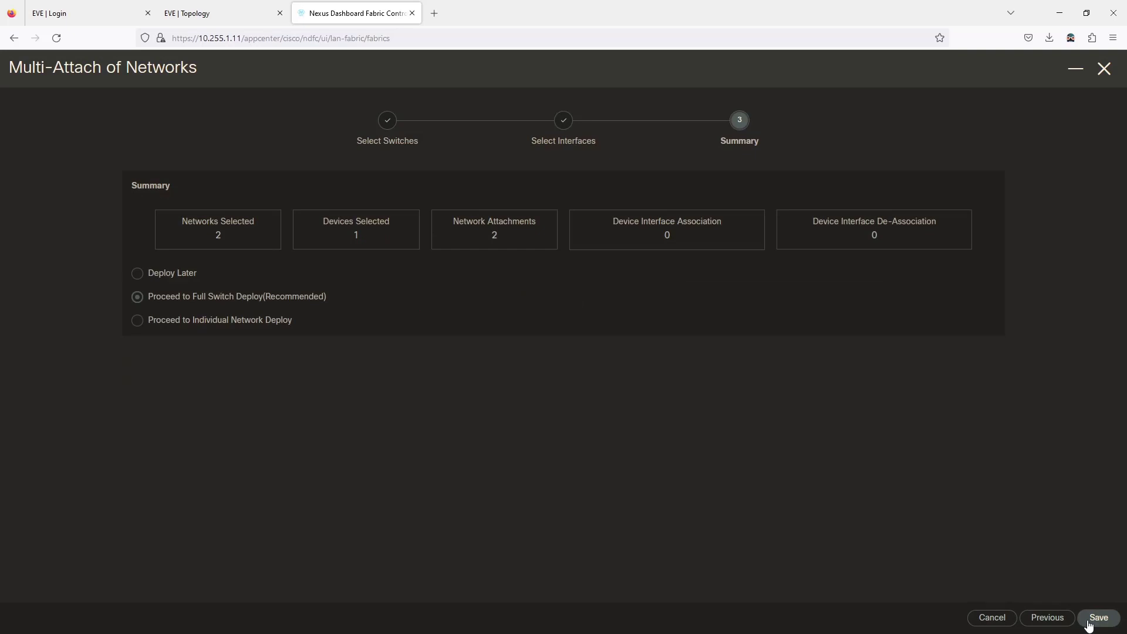
click(1088, 624)
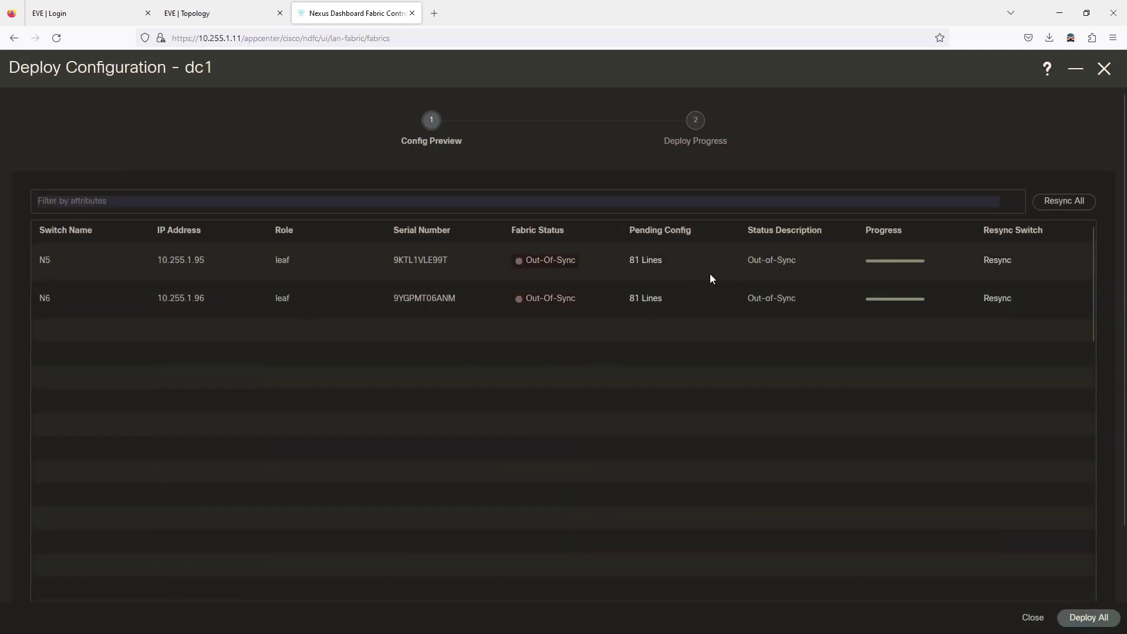
- Review N5's 81 lines of pending config and deploy everything to N5 and N6
click(643, 260)
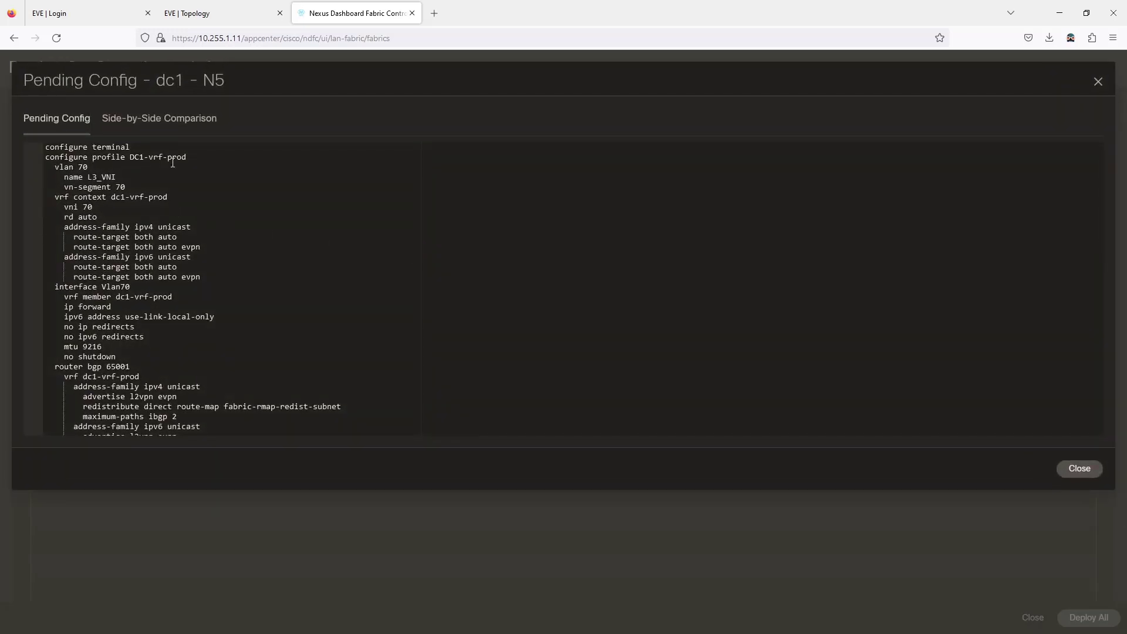
scroll(172, 163, down, 10)
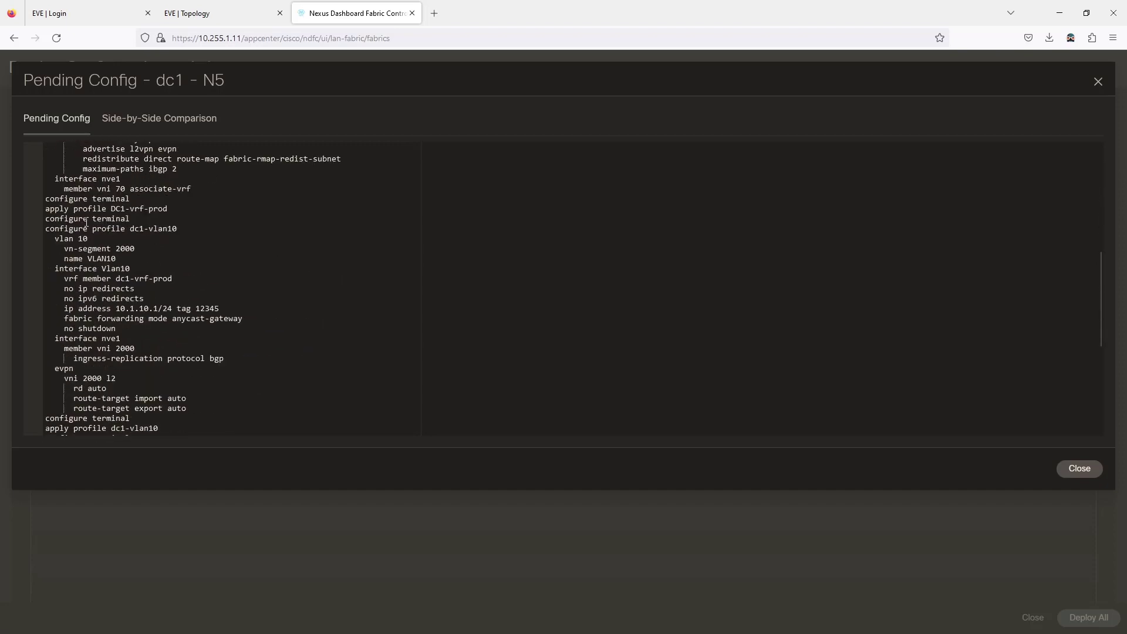
scroll(161, 316, down, 3)
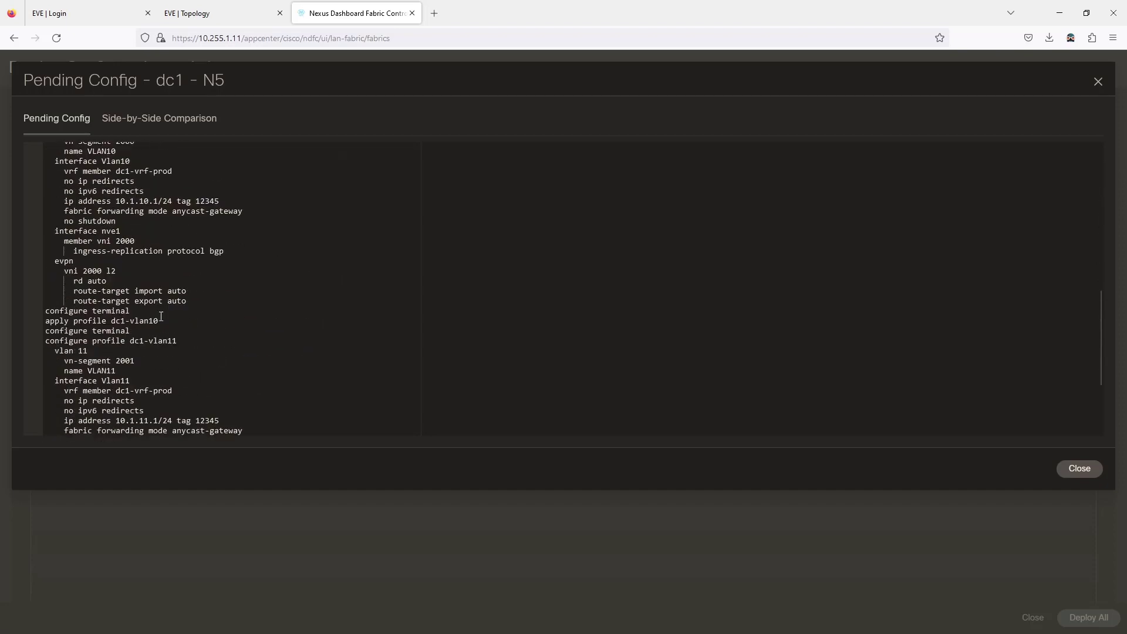
scroll(115, 318, down, 1)
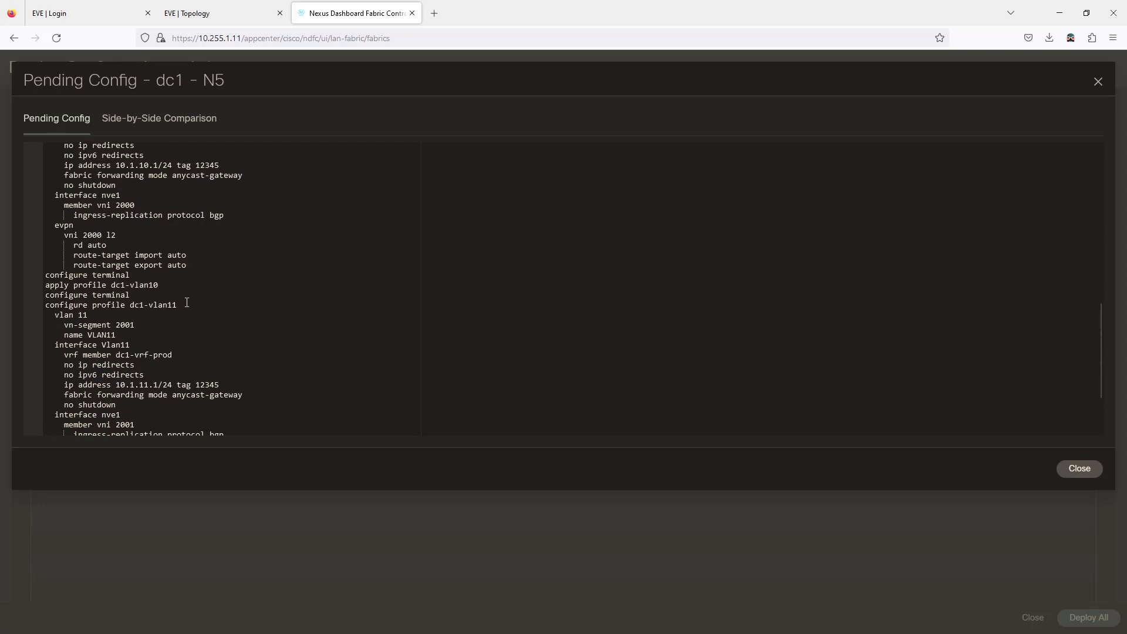
scroll(186, 302, down, 3)
click(1062, 472)
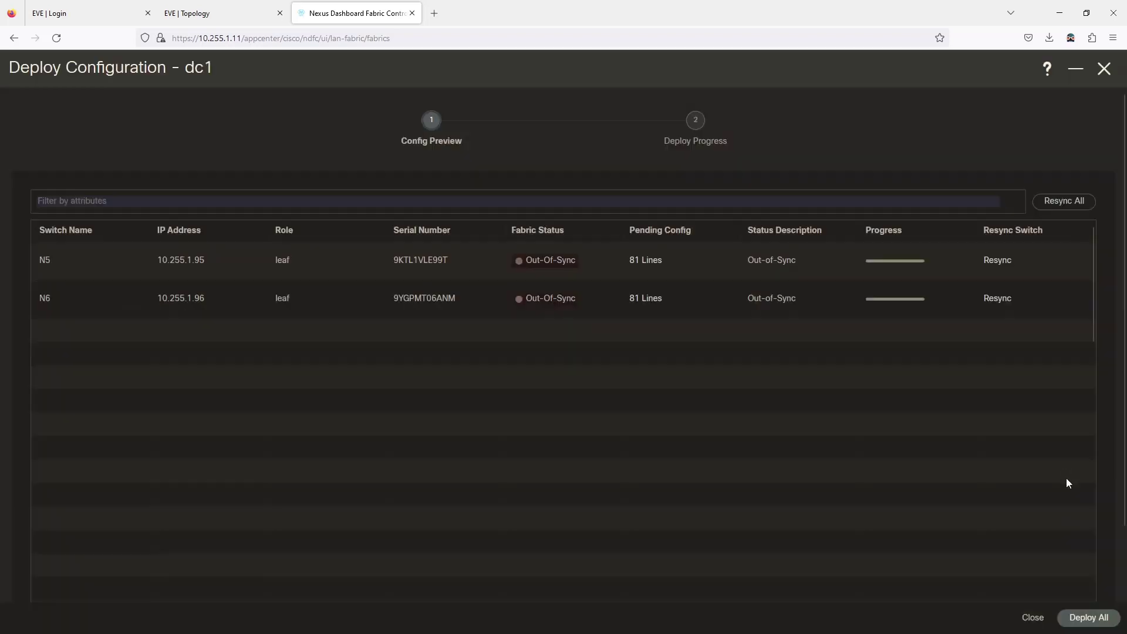
click(1094, 617)
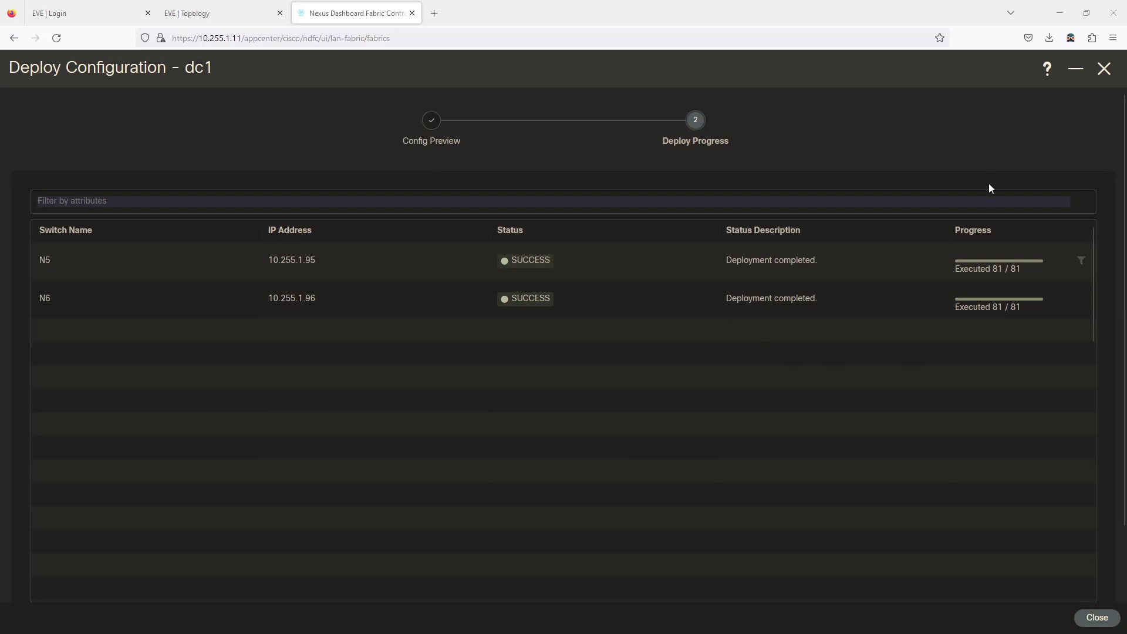
click(1096, 618)
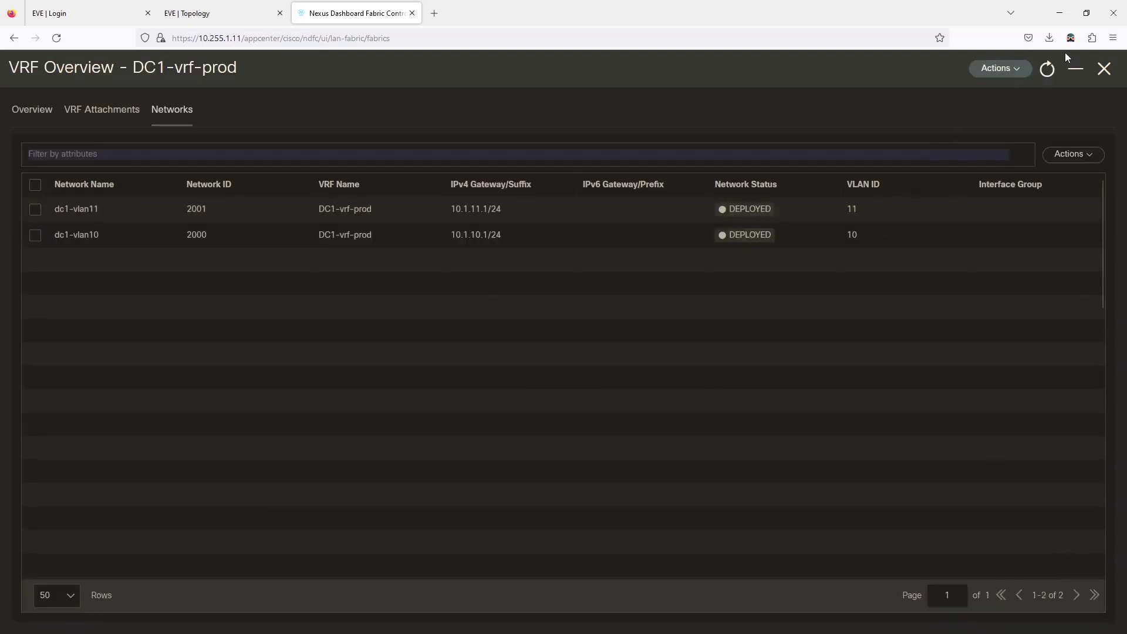
- Confirm all fabric switches are In-Sync, then return to the EVE topology
click(1103, 69)
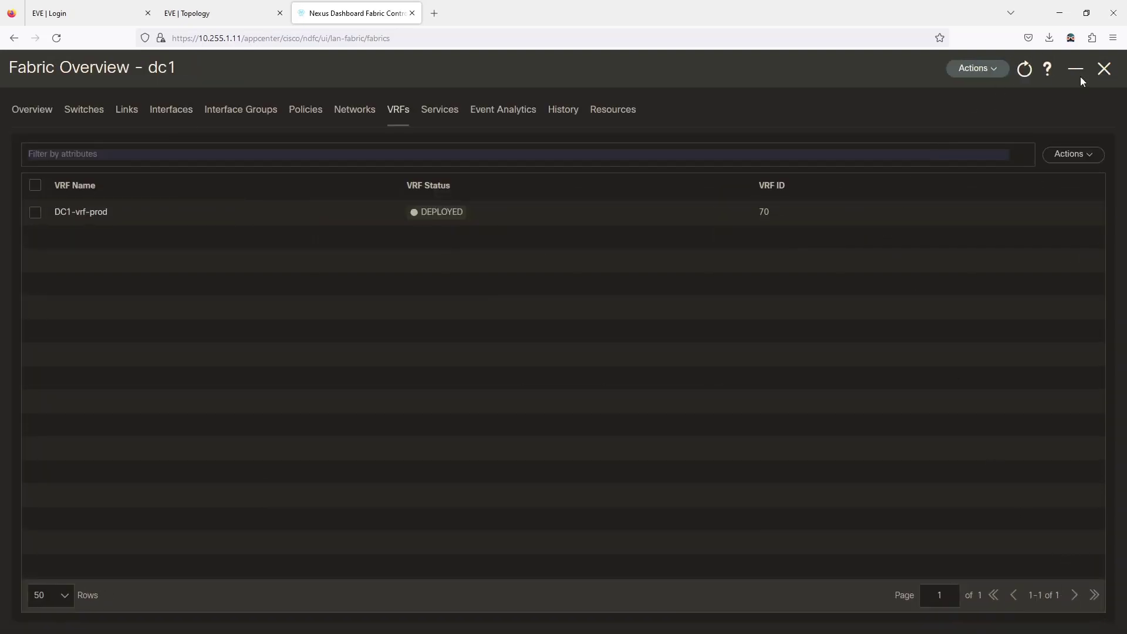
click(89, 111)
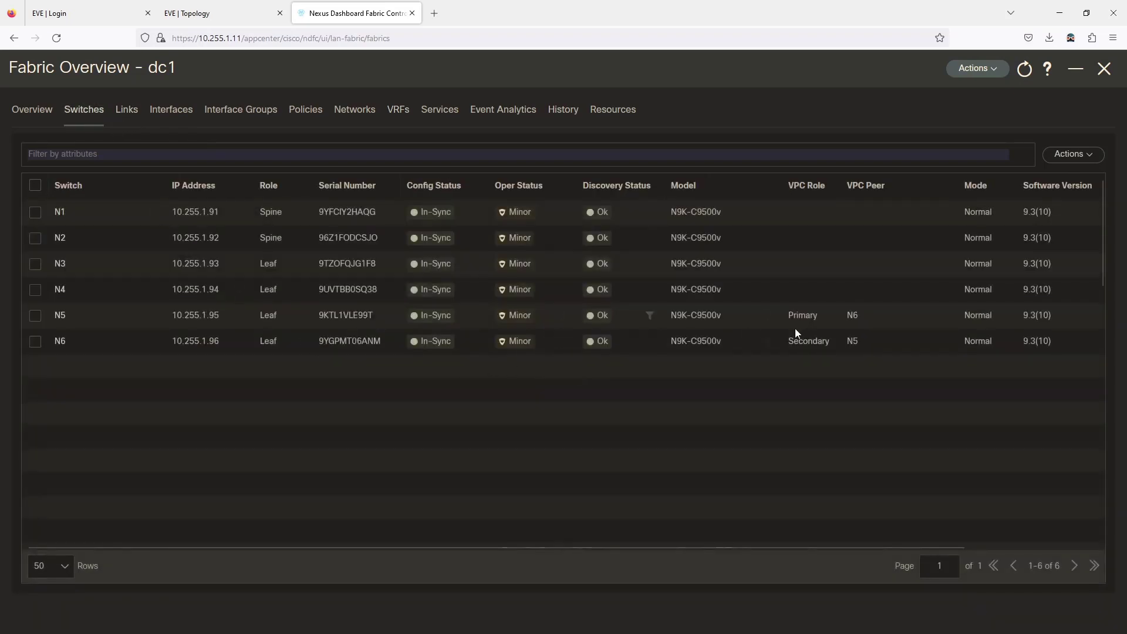
click(212, 13)
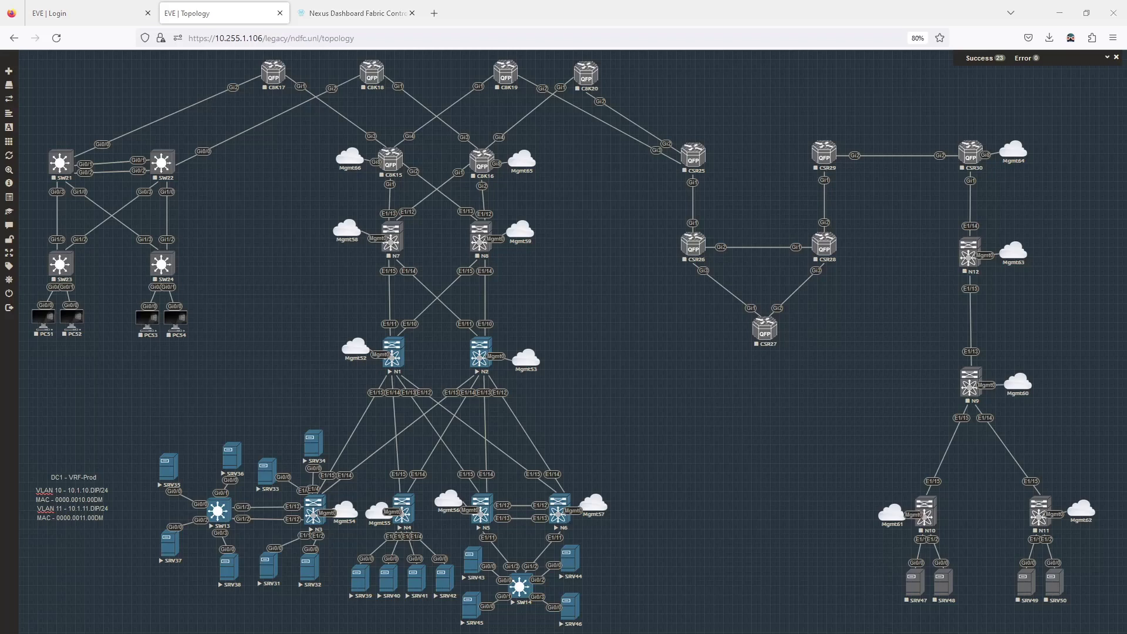
- Rerun 'show vpc' on N5 to see VLANs 10-11 active on Po11
key(alt+Tab)
text(show vpc)
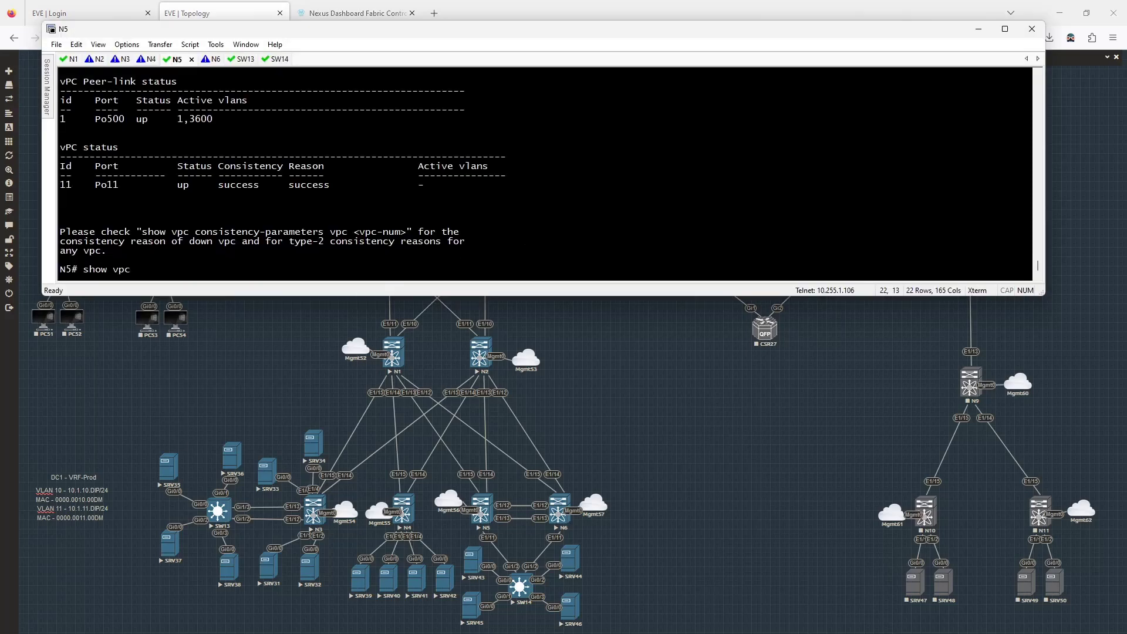
key(Return)
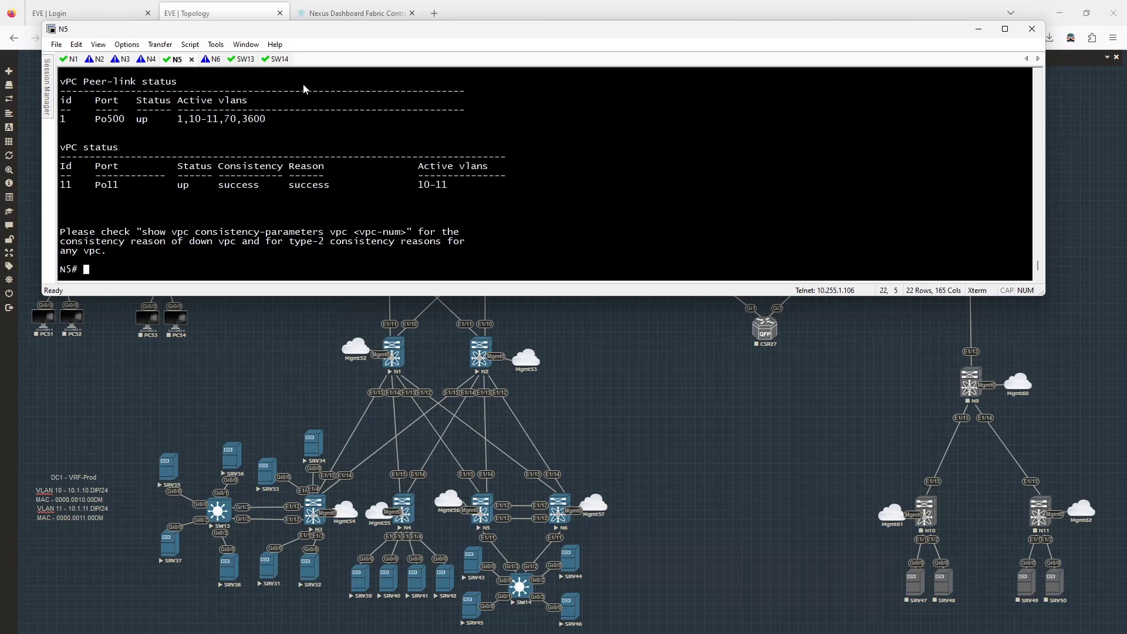
click(277, 61)
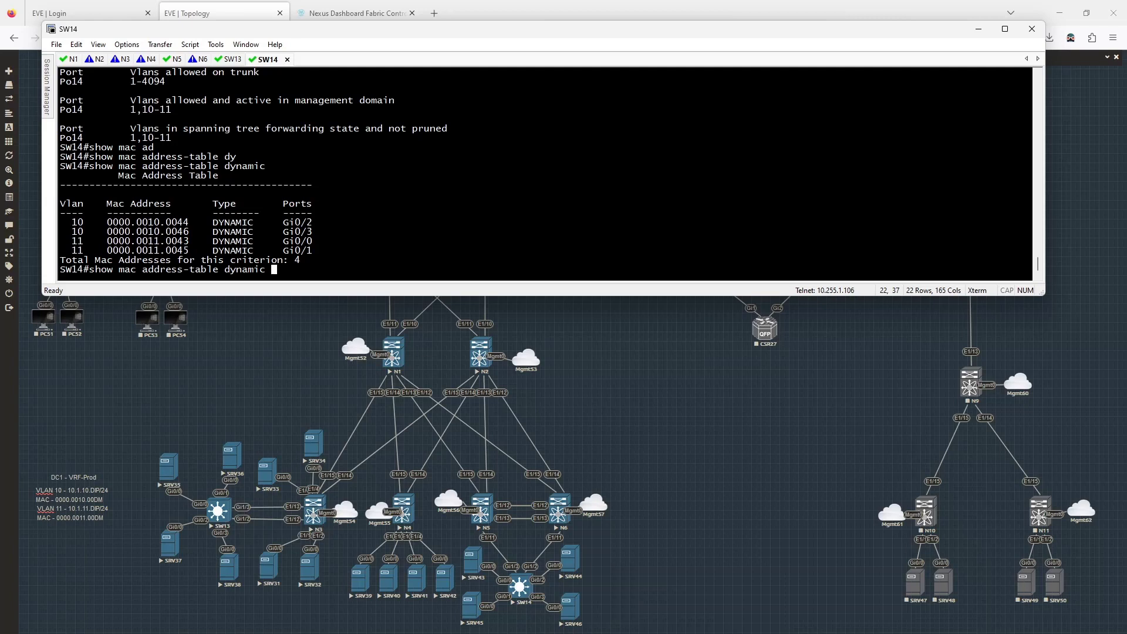
- List SW14's dynamic MAC address table again to see the newly learned entries in VLANs 10–11
key(Return)
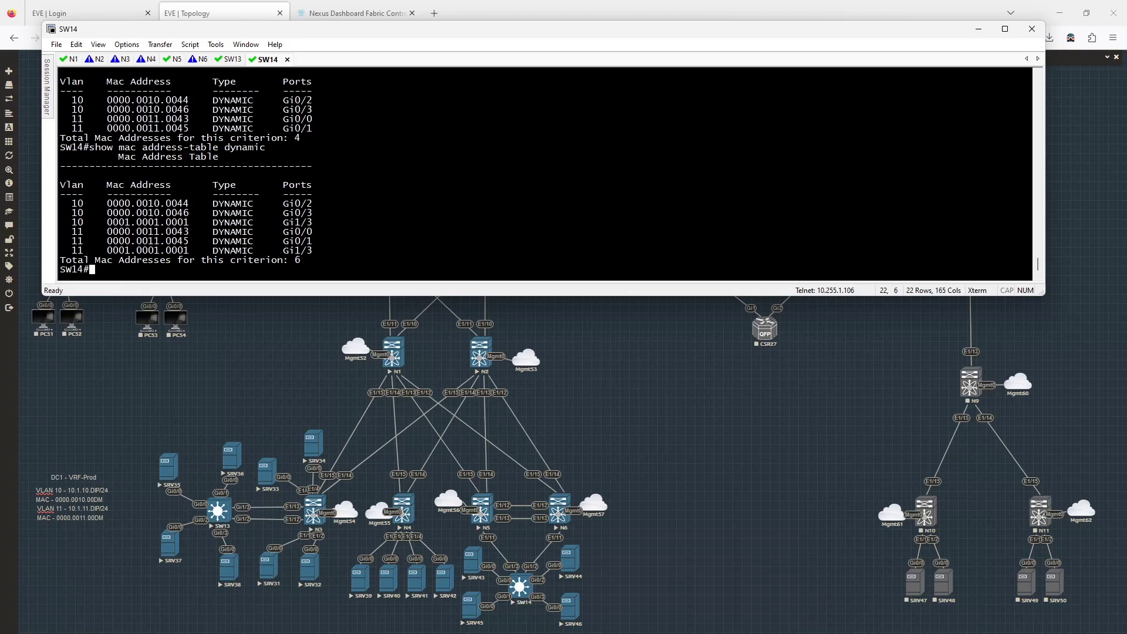
- Rerun the ping from SRV43 to its gateway 10.1.11.1
key(alt+Tab)
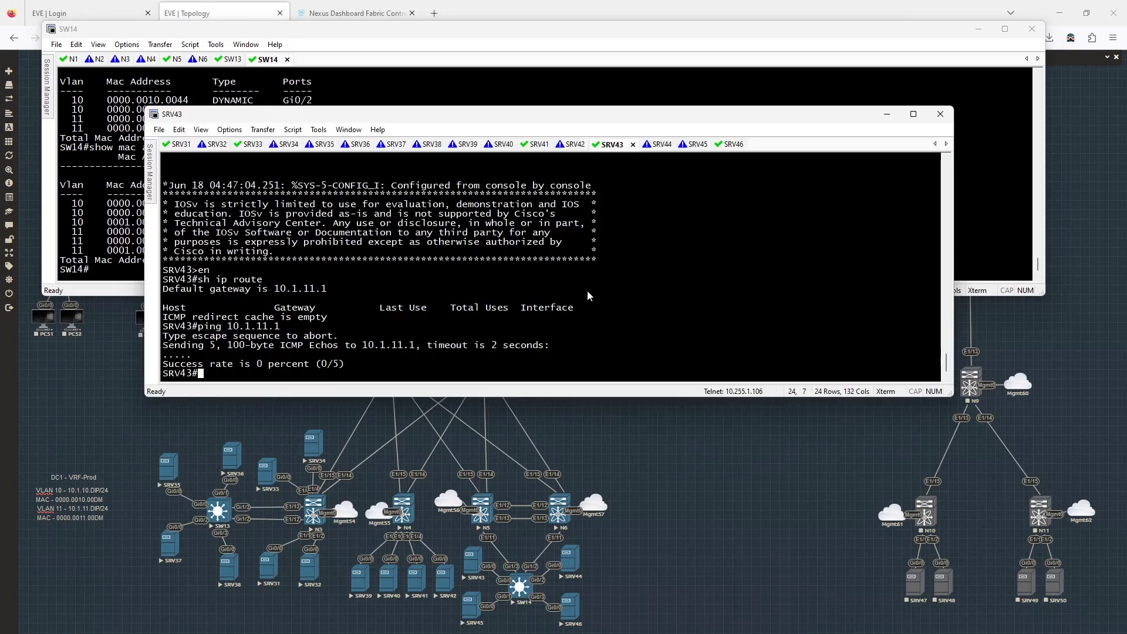
key(Up)
key(Return)
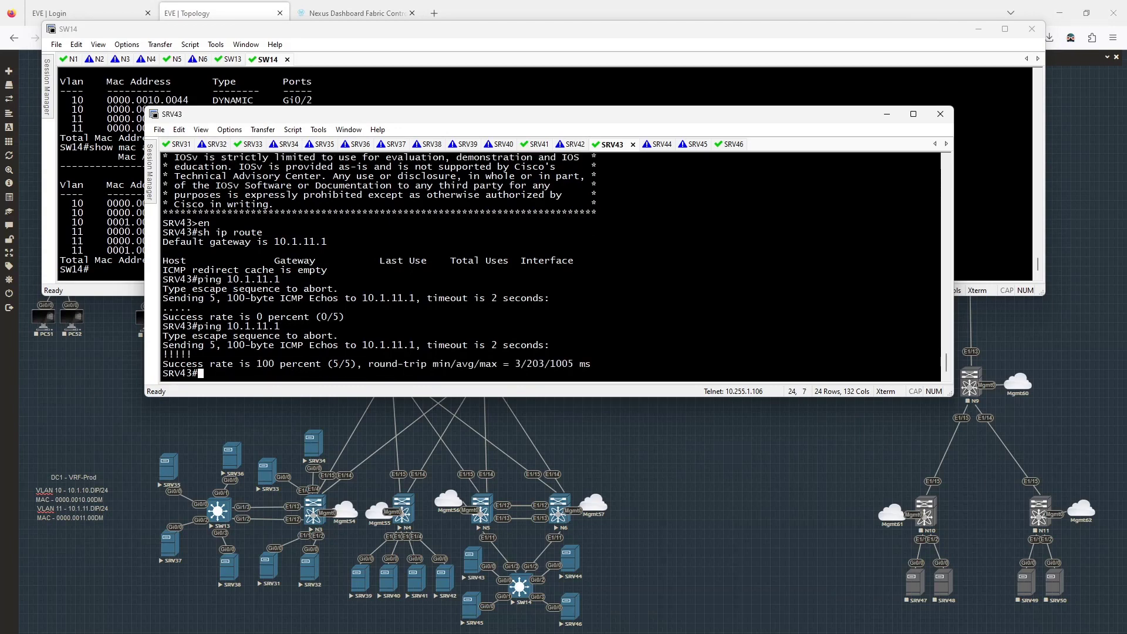
- Ping hosts 10.1.11.45 and 10.1.11.41 from SRV43
key(Up)
key(BackSpace)
text(45)
key(Return)
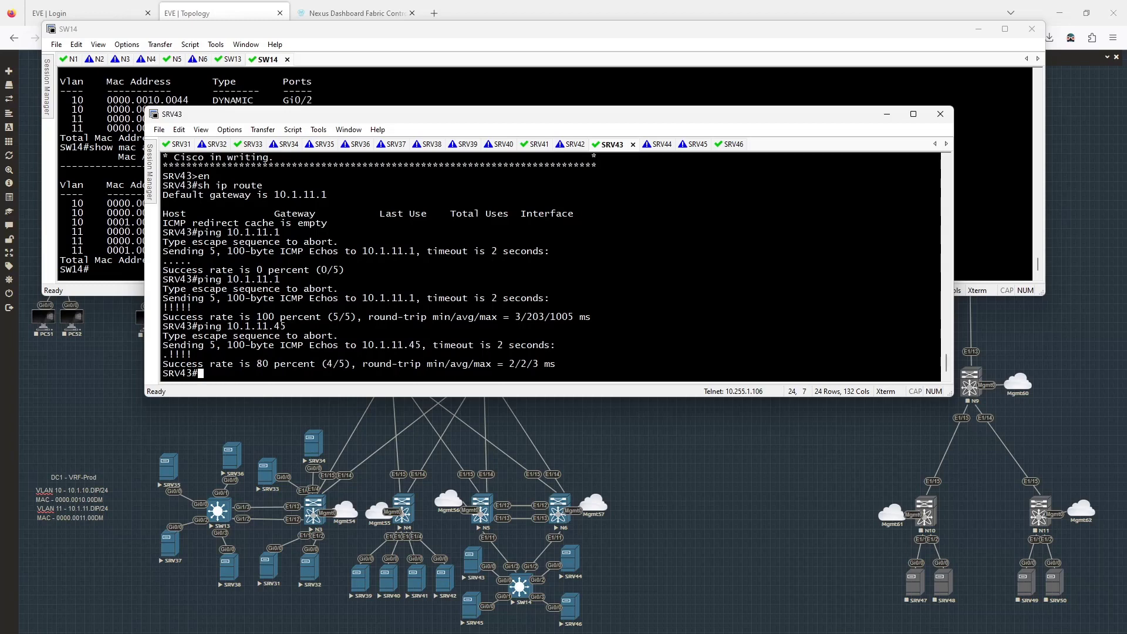
key(Up)
key(BackSpace)
text(10.1.11.41)
key(Return)
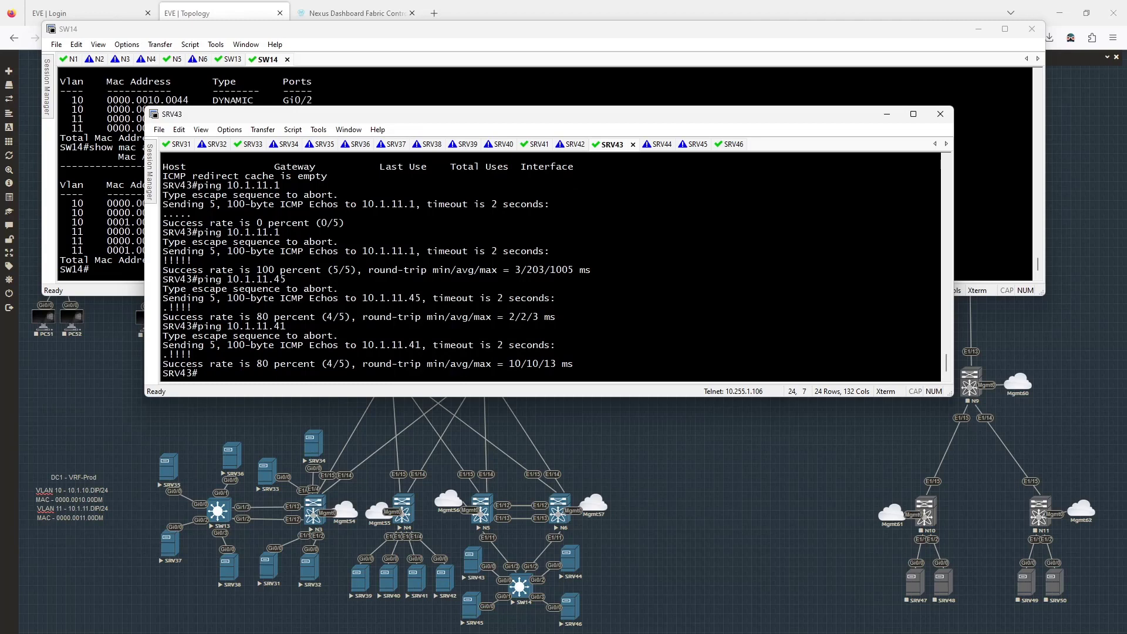
- Ping hosts 10.1.11.31, 10.1.11.35 and 10.1.10.36 from SRV43
key(Up)
key(BackSpace)
key(BackSpace)
text(31)
key(Return)
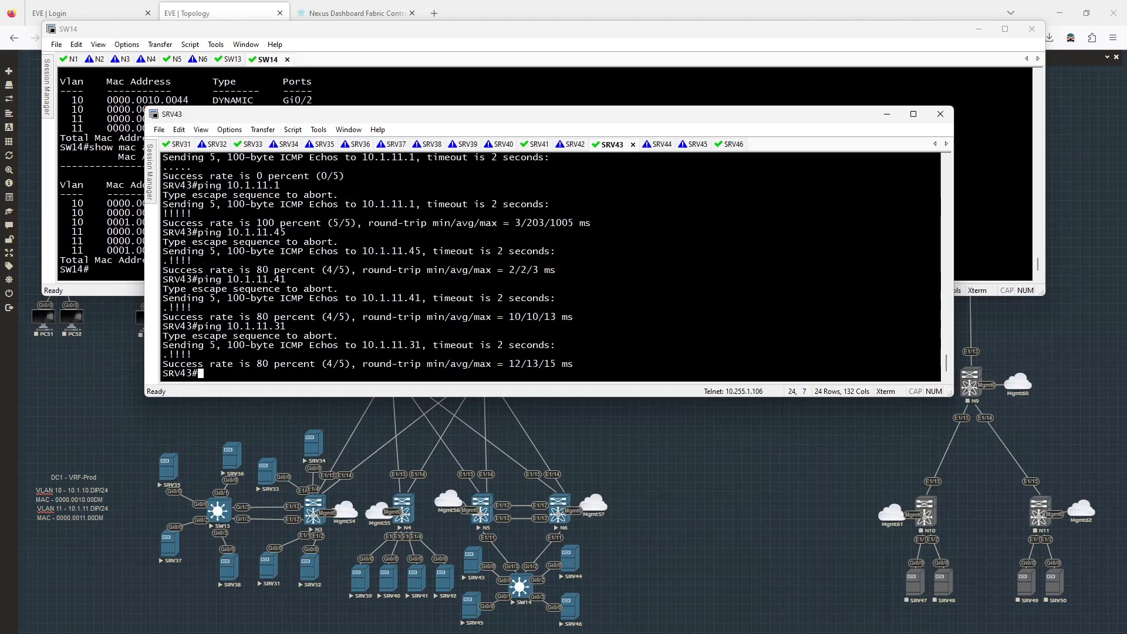
key(Up)
text(5)
key(Return)
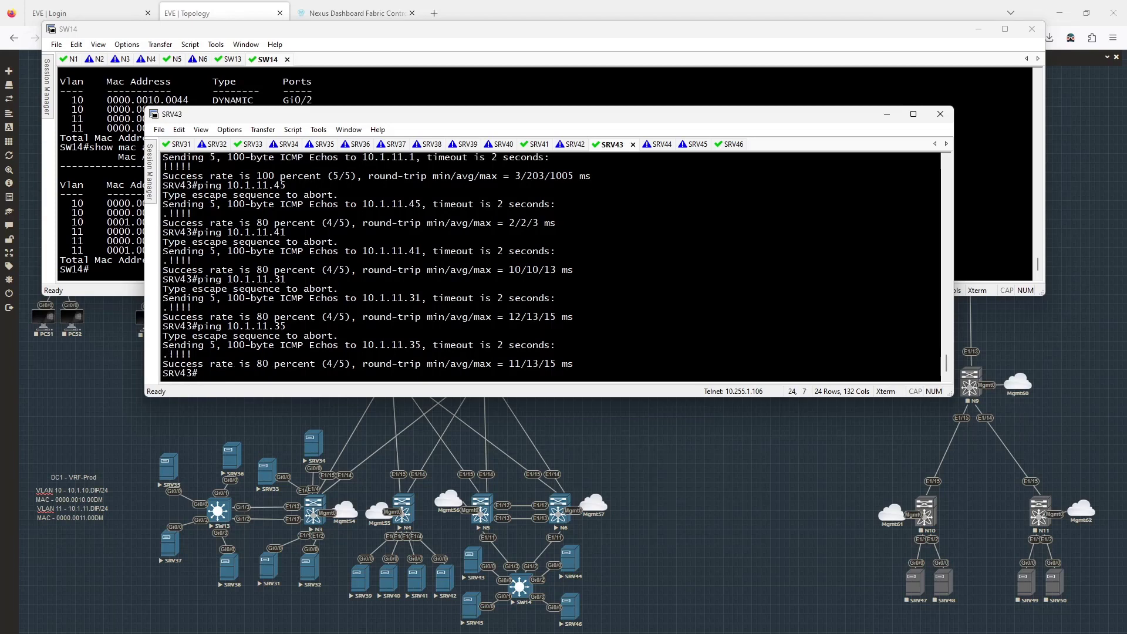
key(Up)
key(Left)
key(Left)
key(BackSpace)
text(0)
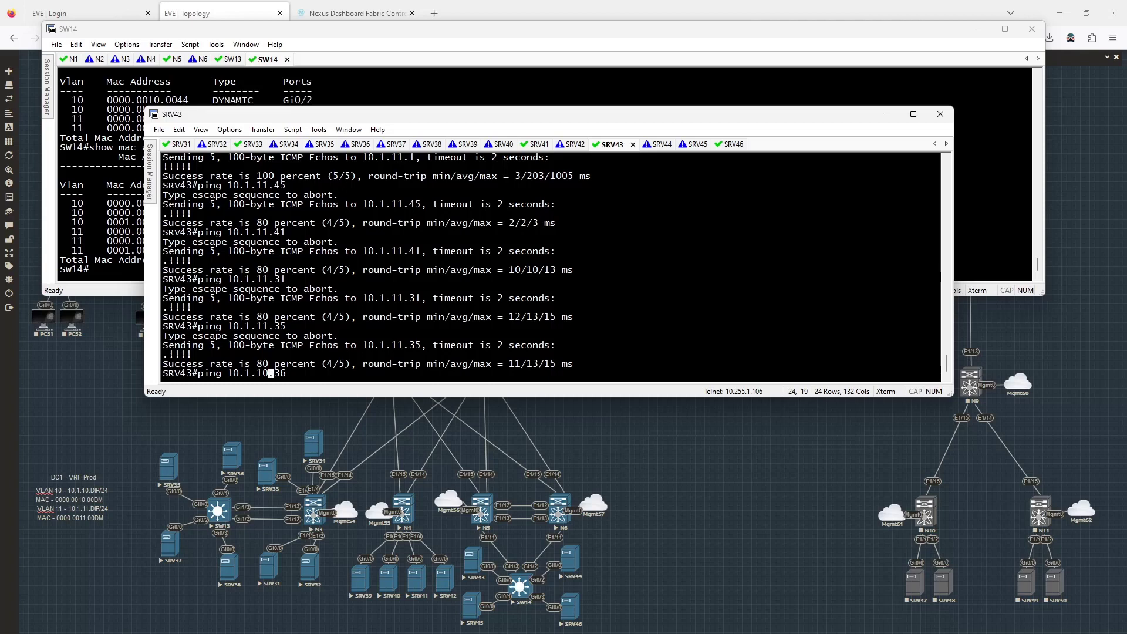
key(Return)
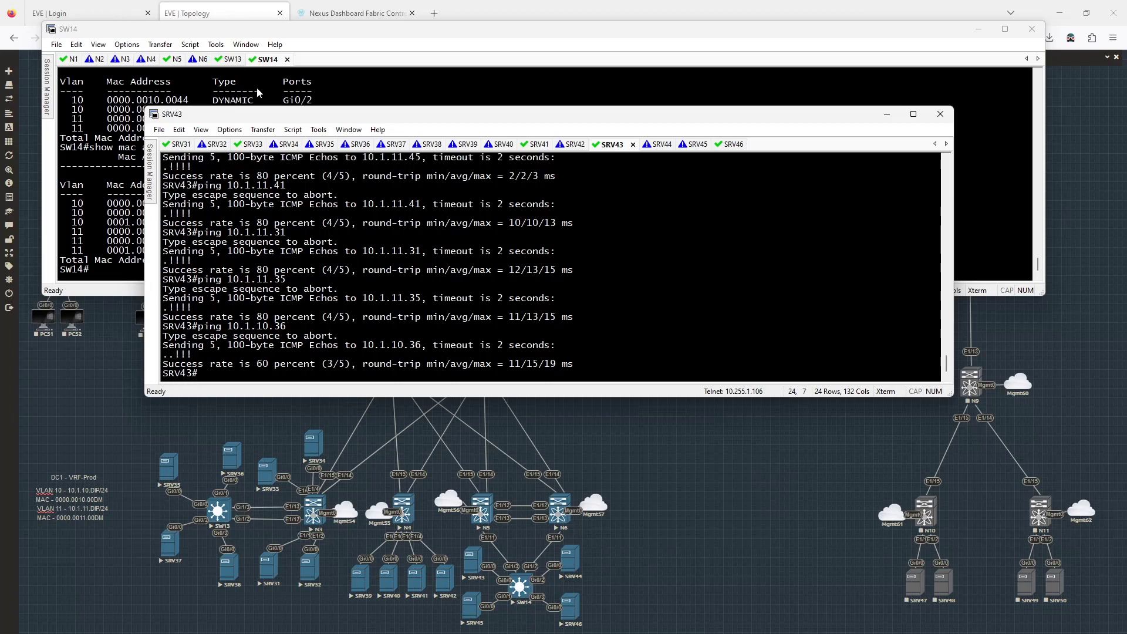
click(169, 62)
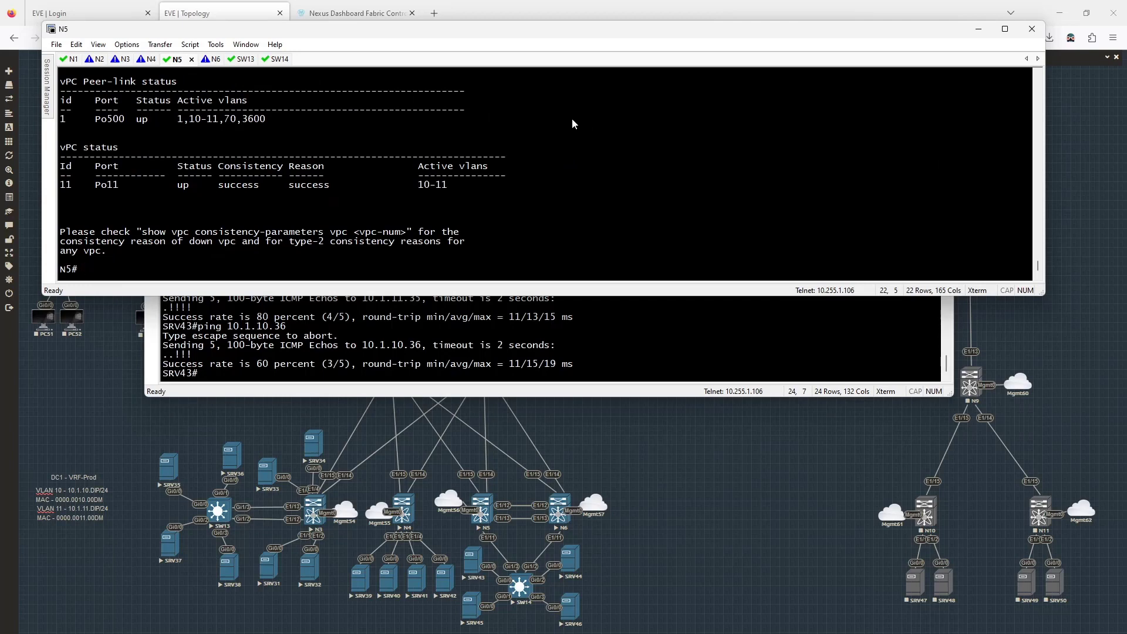
- Run 'show mac address-table dynamic' on N5, then log in to N3 and run it there
text(show mac address-table dynamic)
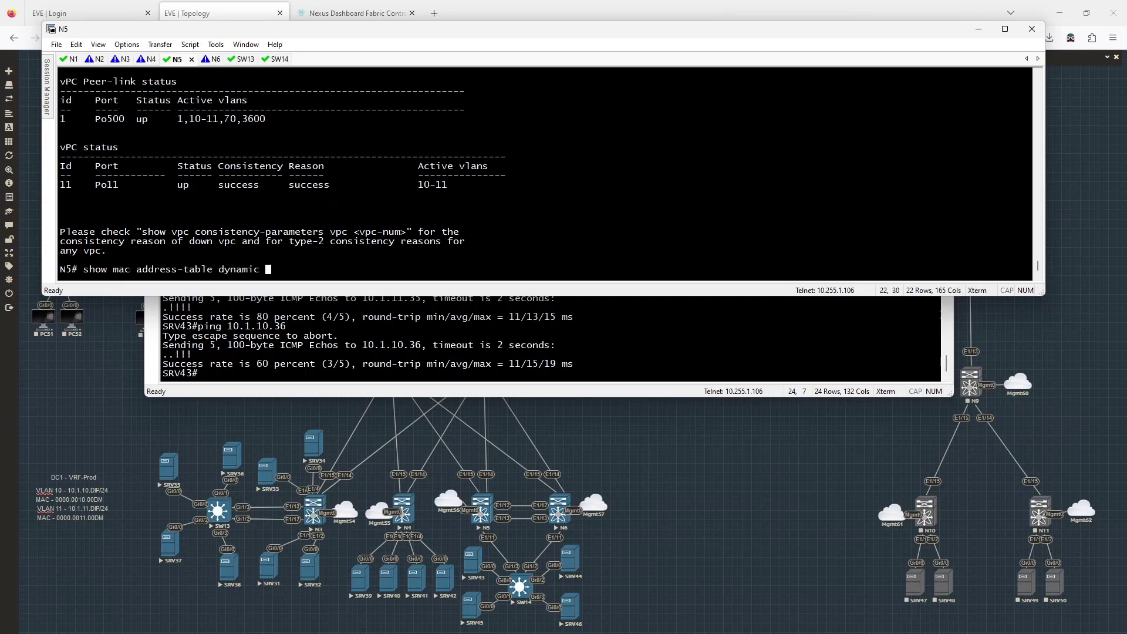
key(Return)
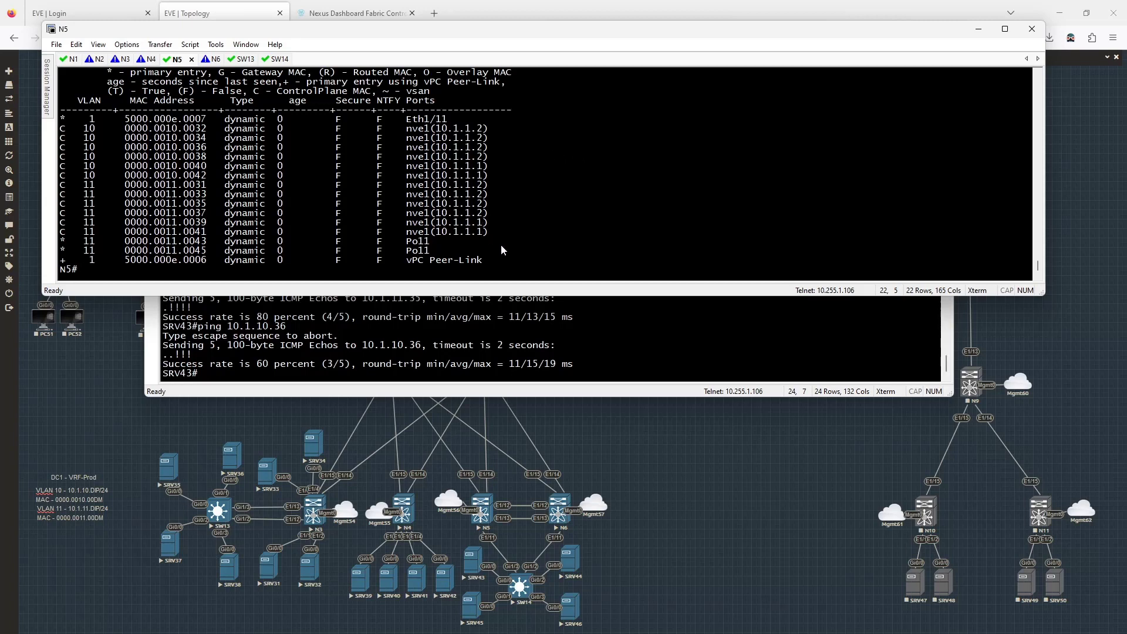
click(122, 61)
text(admin)
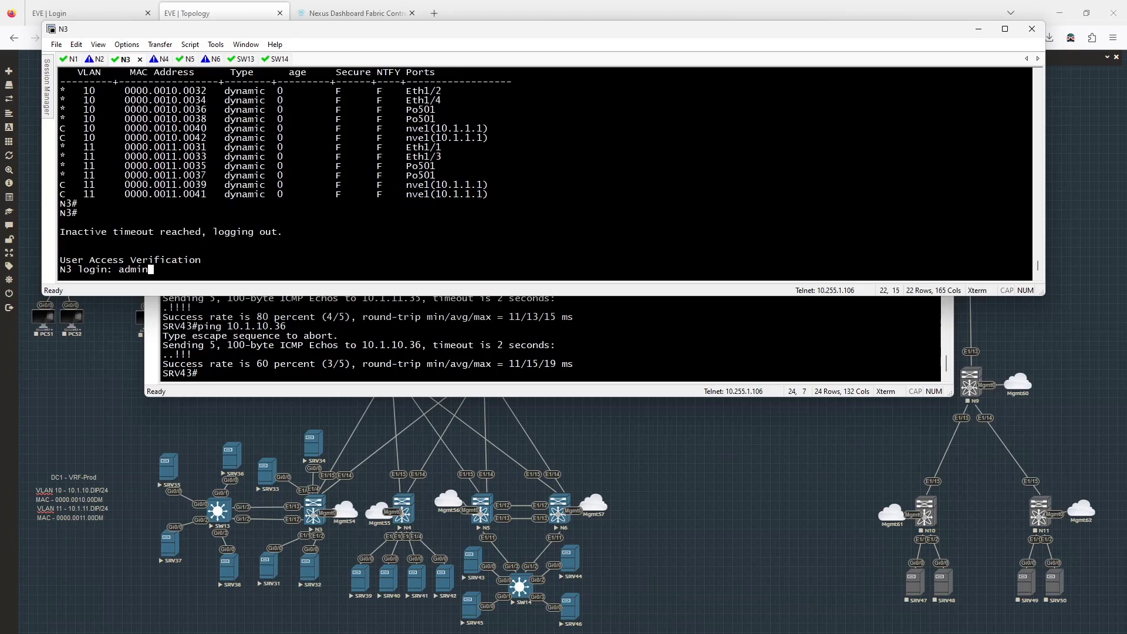
key(Return)
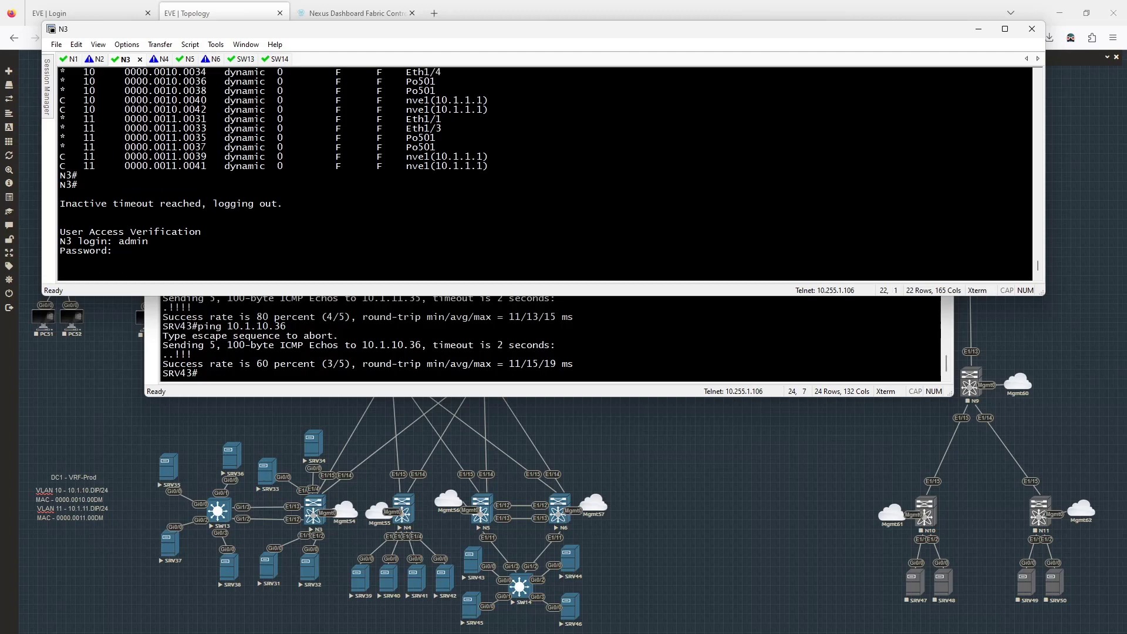
key(Return)
text(show mac address-table dynamic)
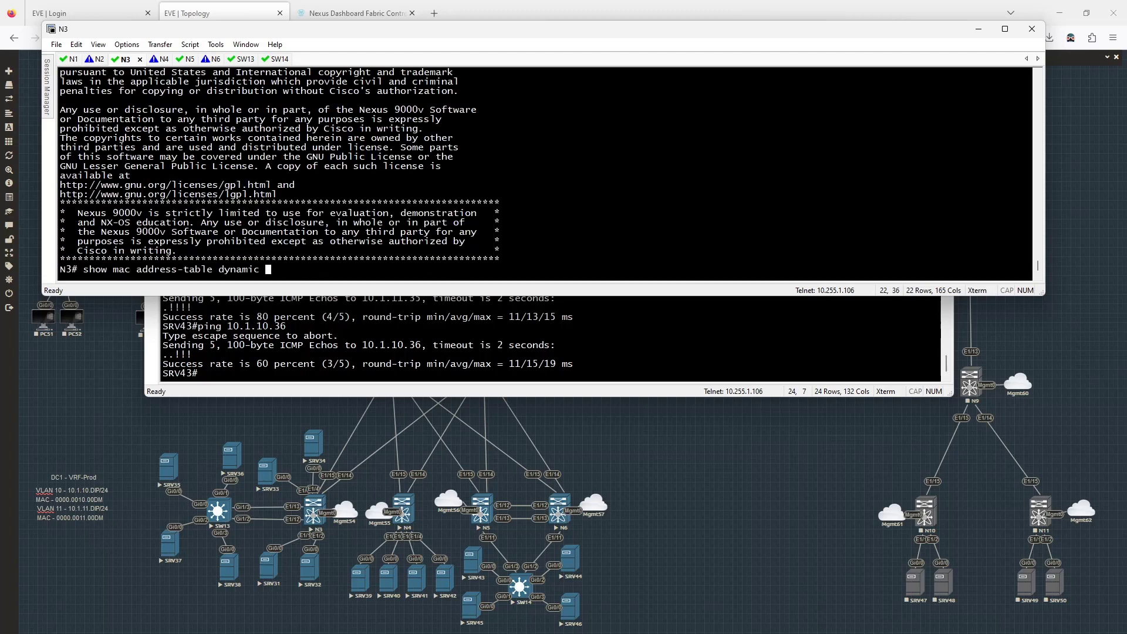
key(Return)
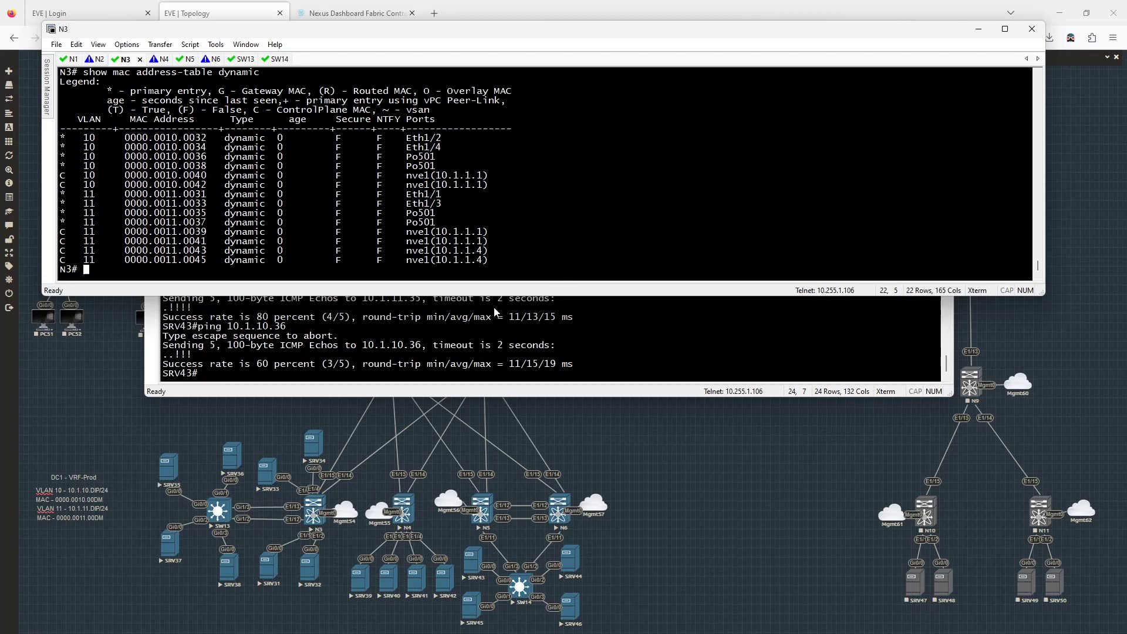
- On N5, show the brief interface status and the nve1 configuration
click(188, 63)
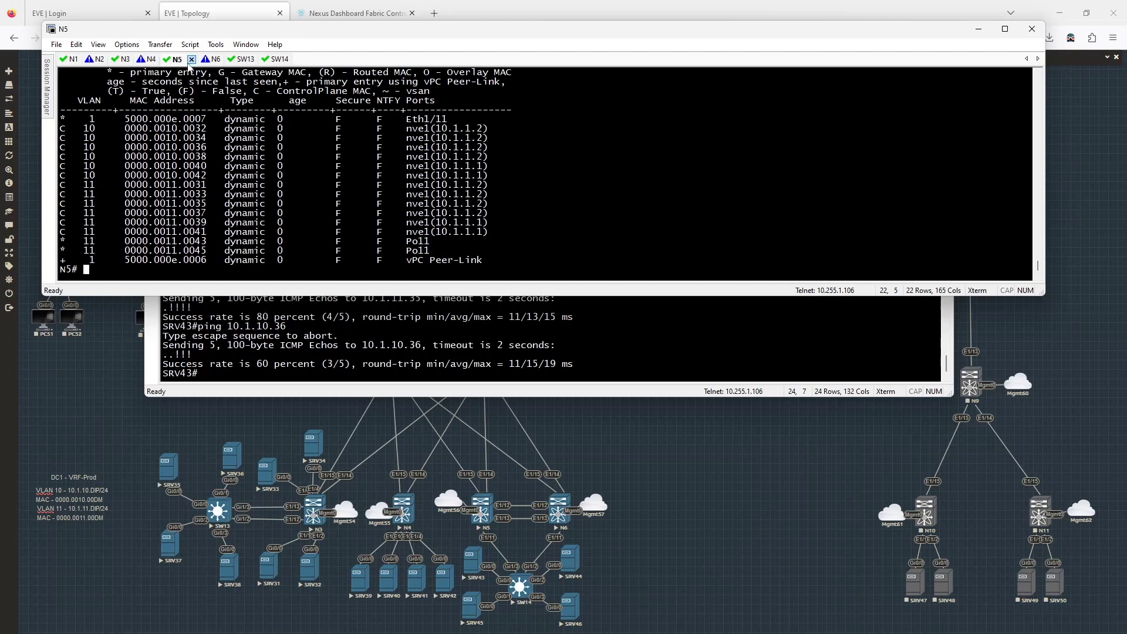
text(show ip int br)
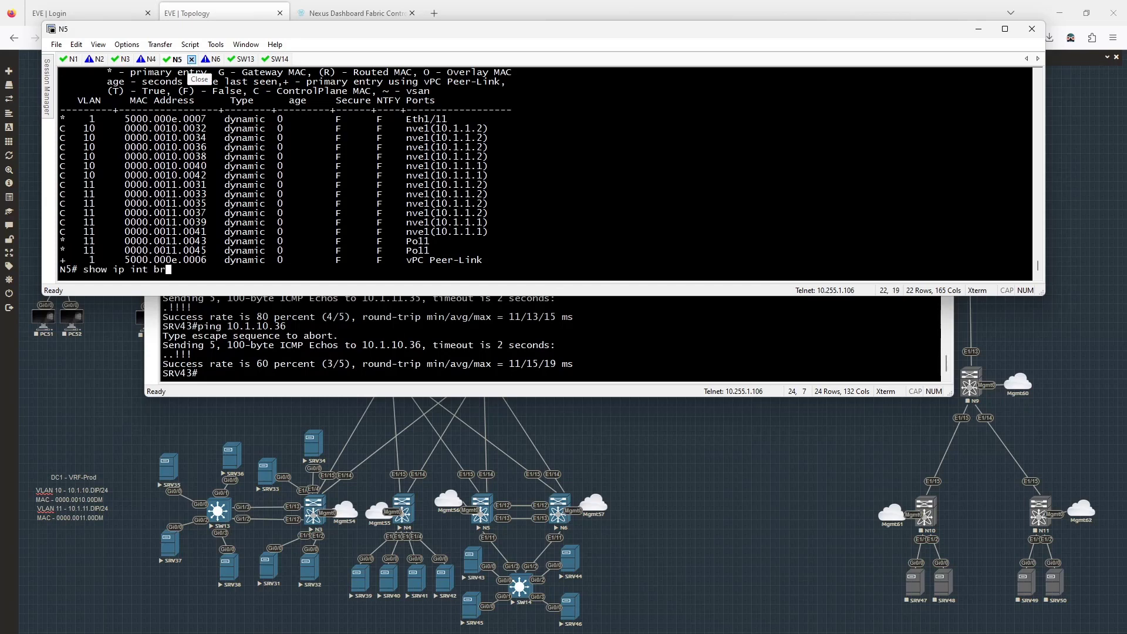
key(Return)
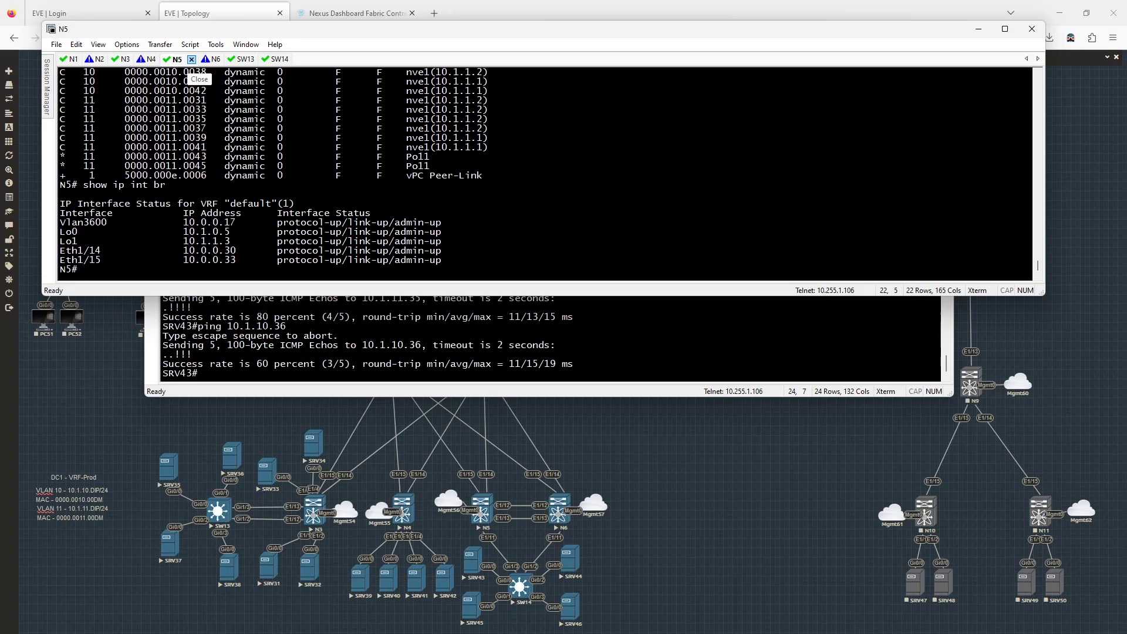
text(show run int nve1)
key(Return)
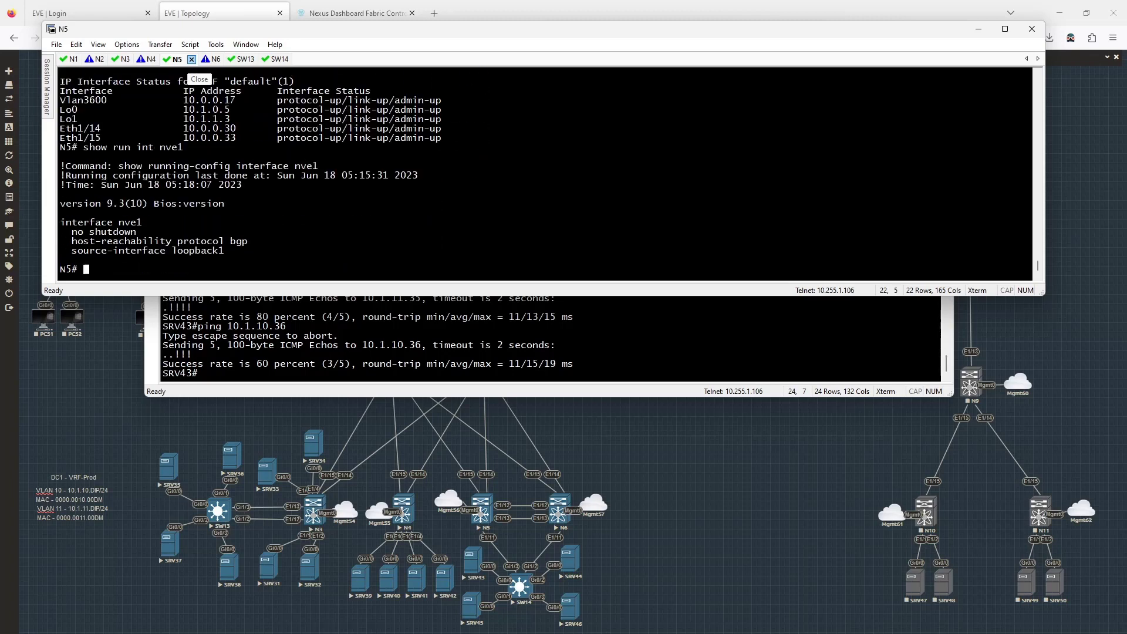
- Show N5's loopback1 config, highlighting the secondary address 10.1.1.4/32
text(sh run int lo01)
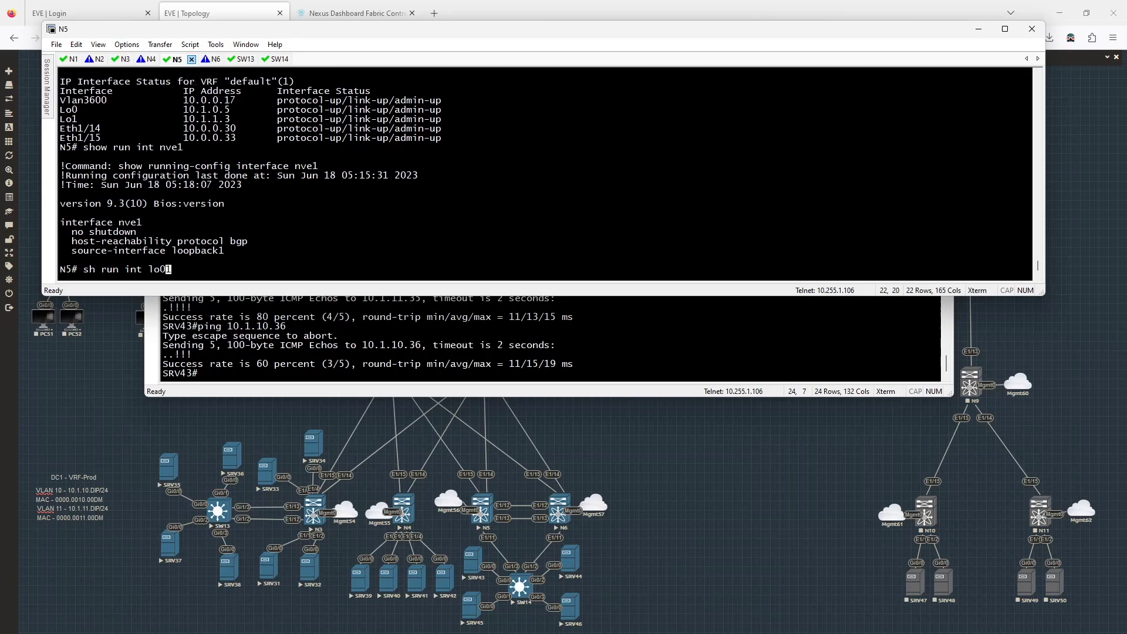
key(BackSpace)
text(1)
key(Return)
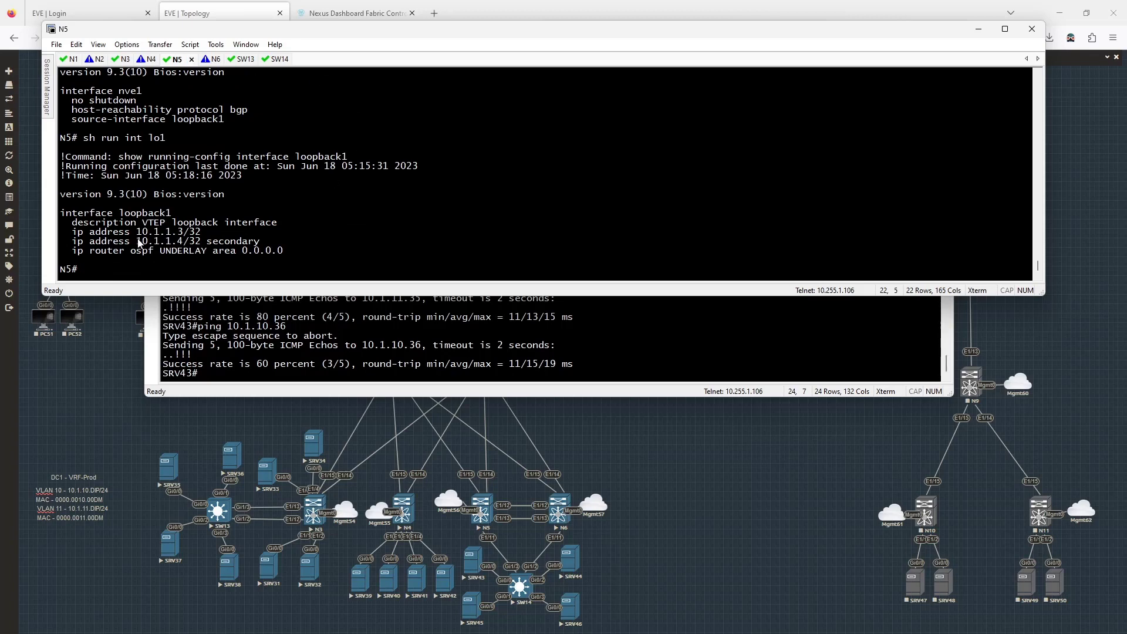
drag(137, 241, 265, 239)
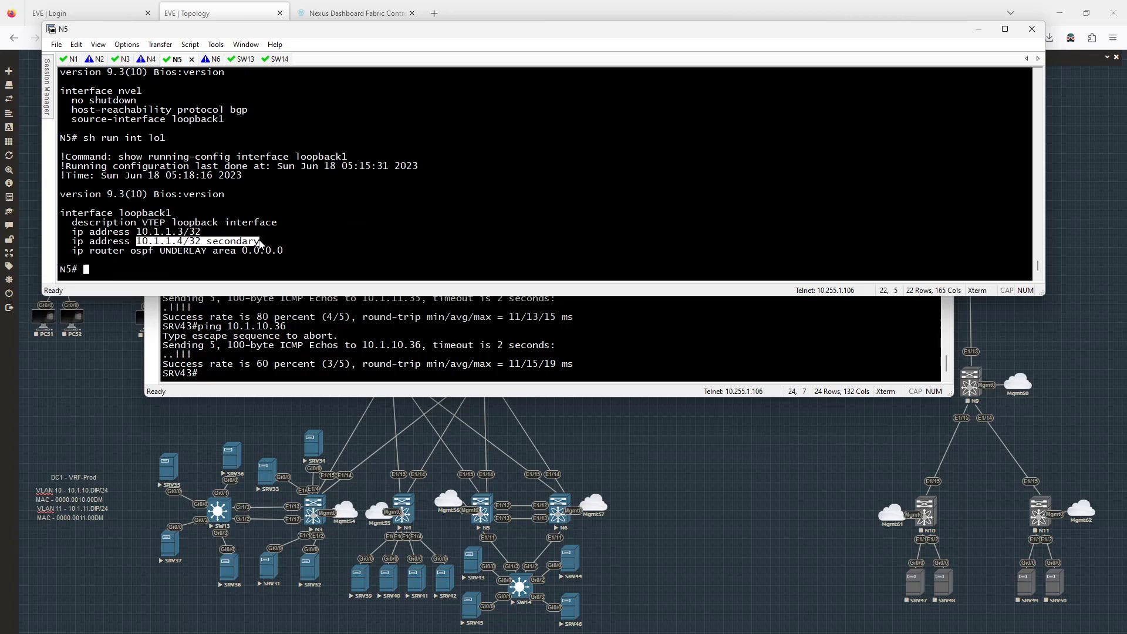
click(290, 230)
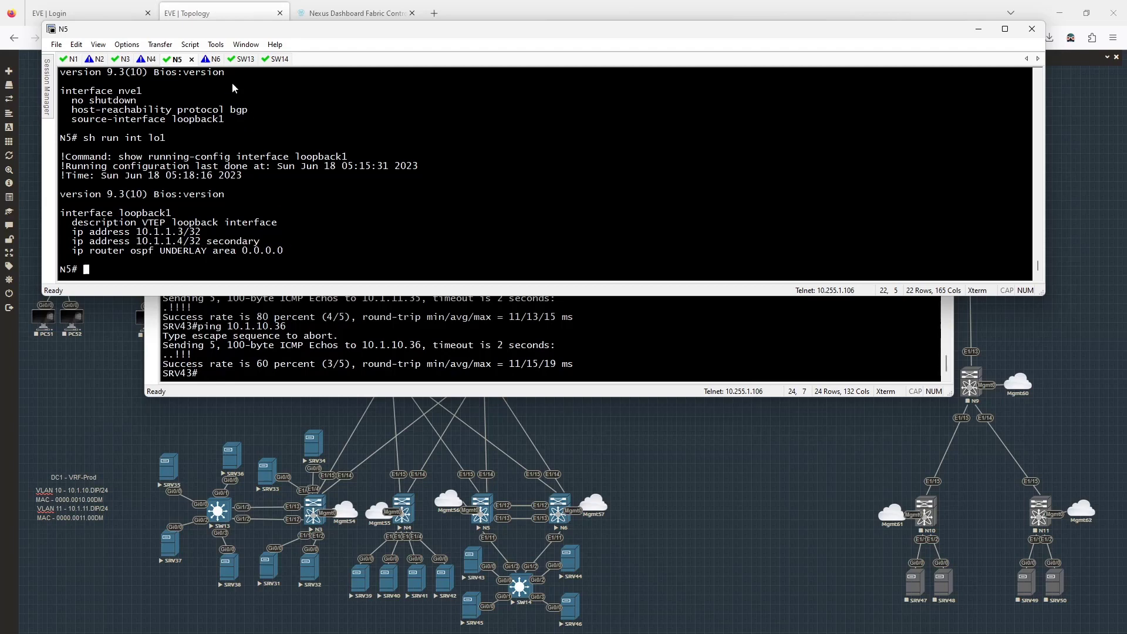
click(212, 59)
- Log in to N6 and show loopback1 with 10.1.1.5/32 and secondary 10.1.1.4/32
key(Return)
text(admin)
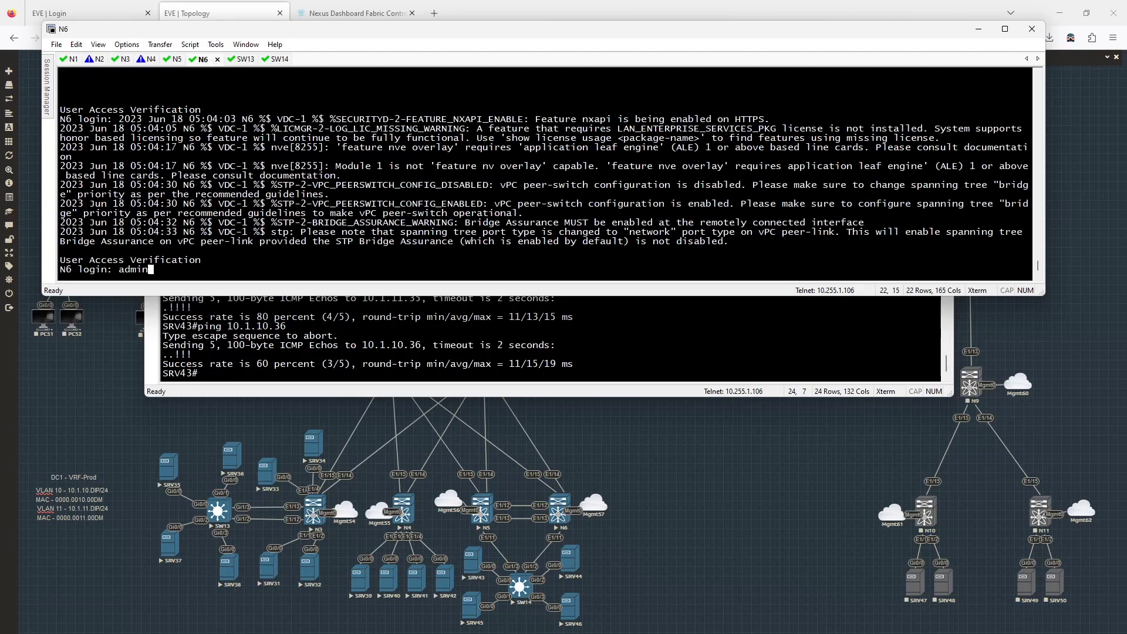
key(Return)
key(Return)
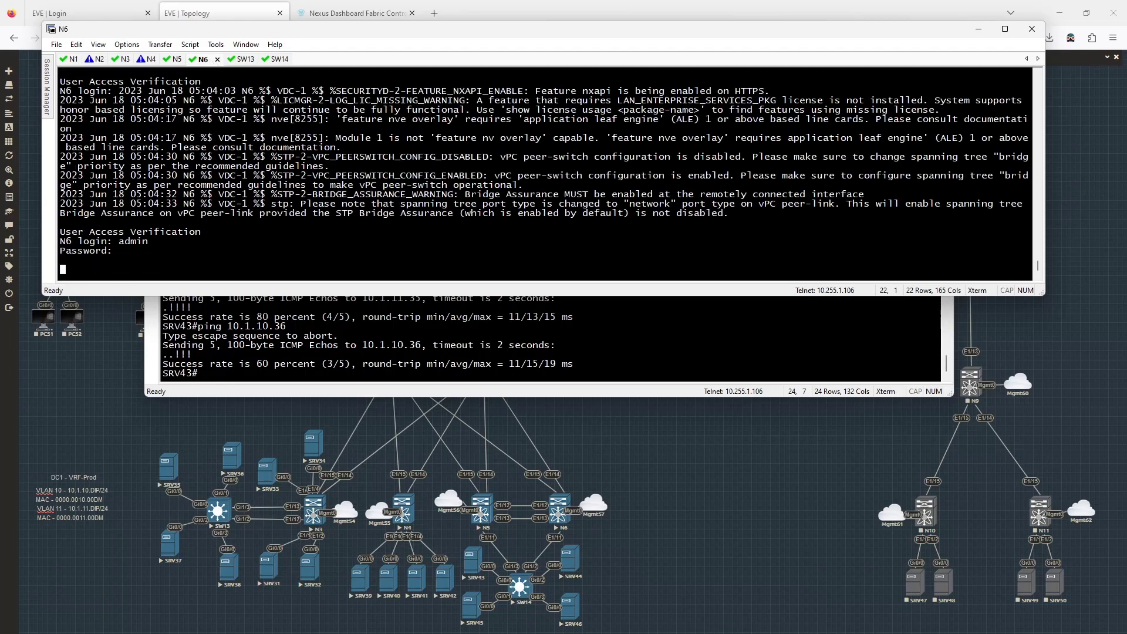
text(show run int l)
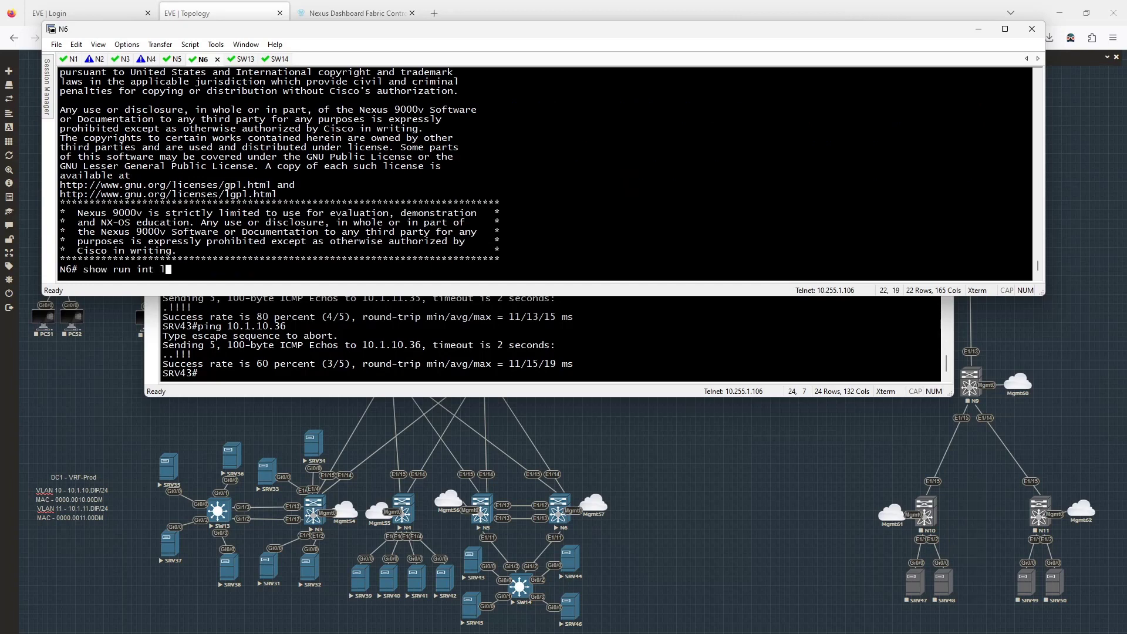
text(o1)
key(Return)
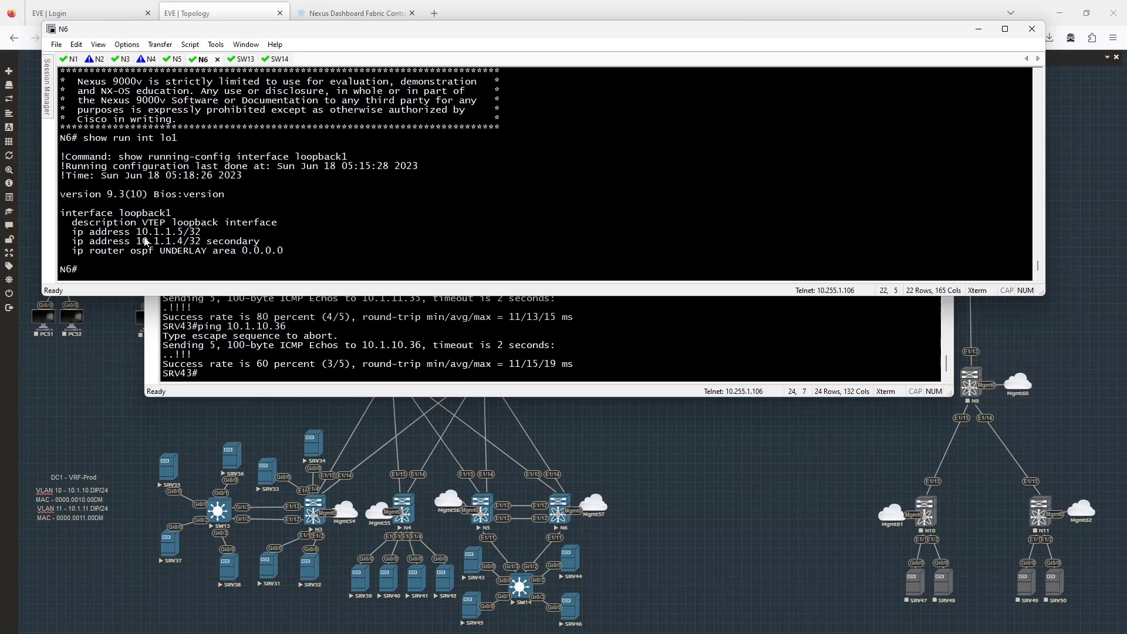
drag(137, 233, 252, 240)
click(270, 239)
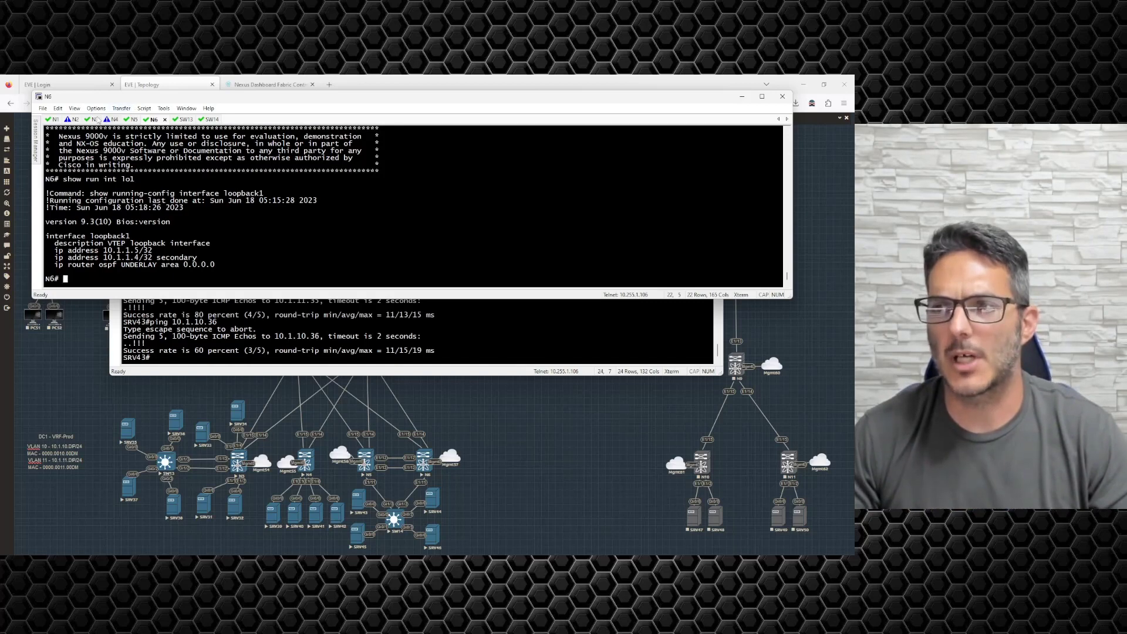
- On N3, highlight the remote MAC entry's 10.1.1.4 next hop
click(95, 120)
drag(372, 273, 304, 273)
click(558, 204)
- Log in to N4 and list its dynamic MAC table, noting the 10.1.1.4 next hop
click(122, 120)
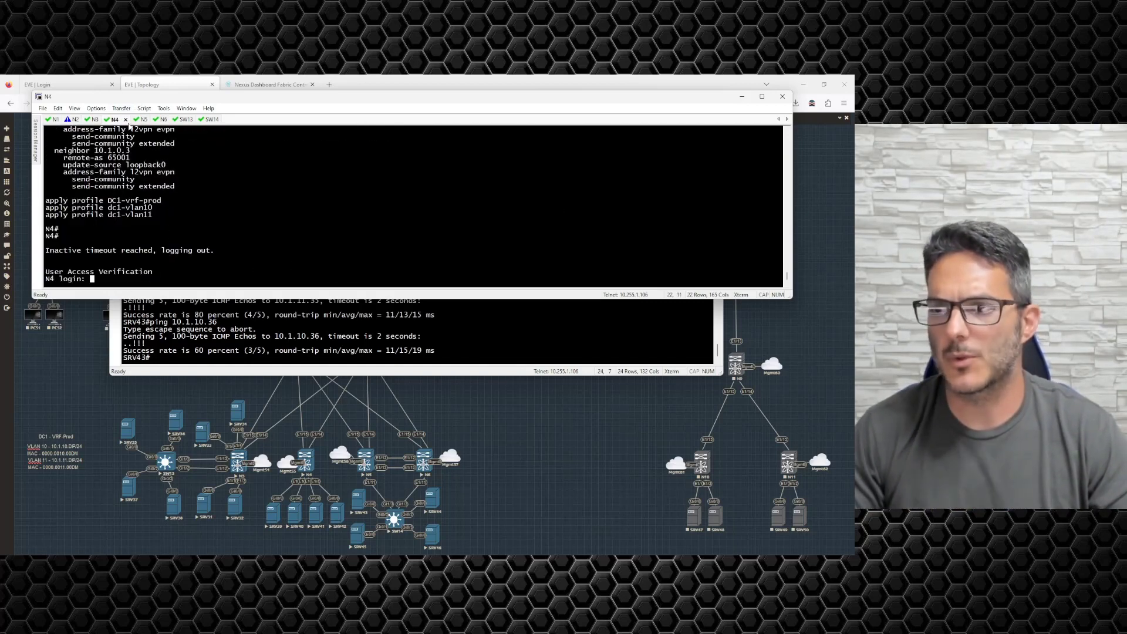
key(Return)
text(admin)
key(Return)
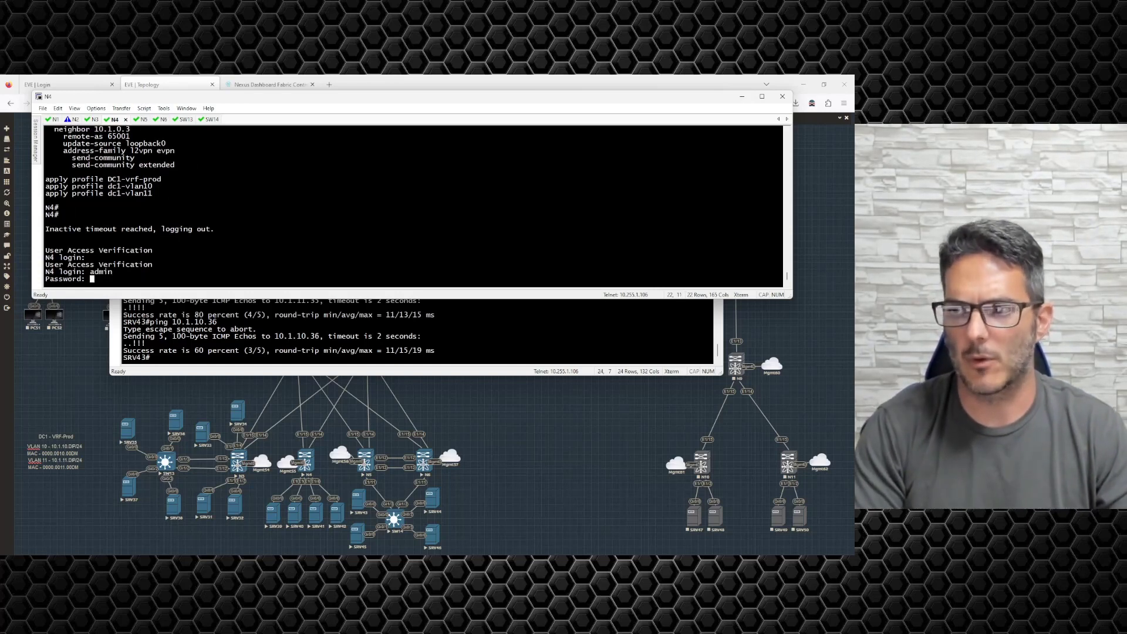
key(Return)
text(show)
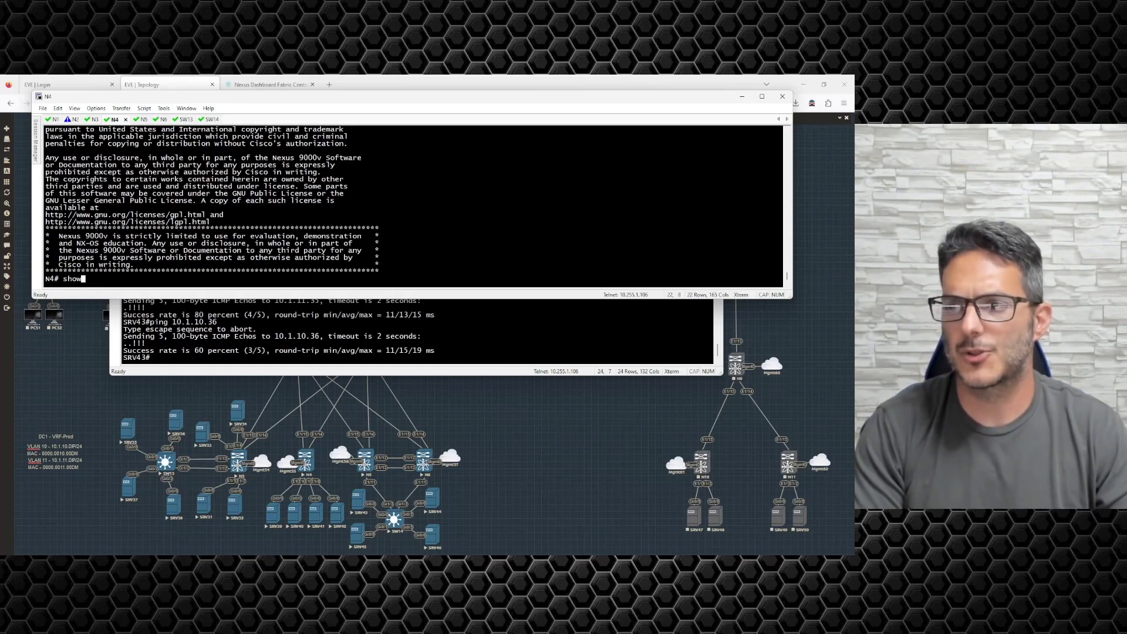
text( mac address-table dy)
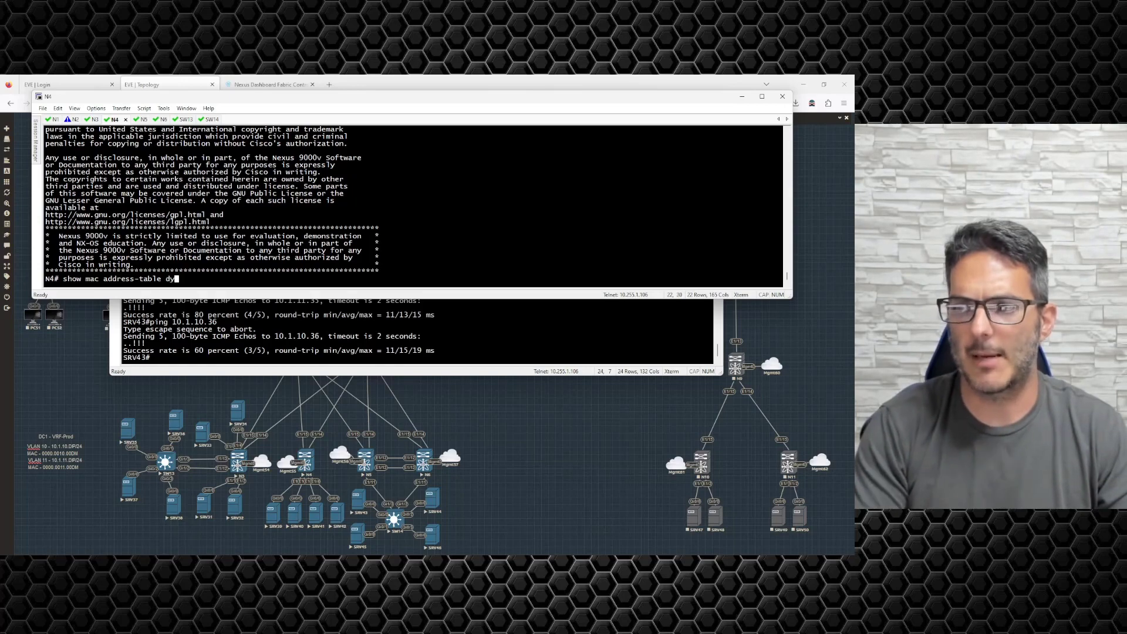
text(namic)
key(Return)
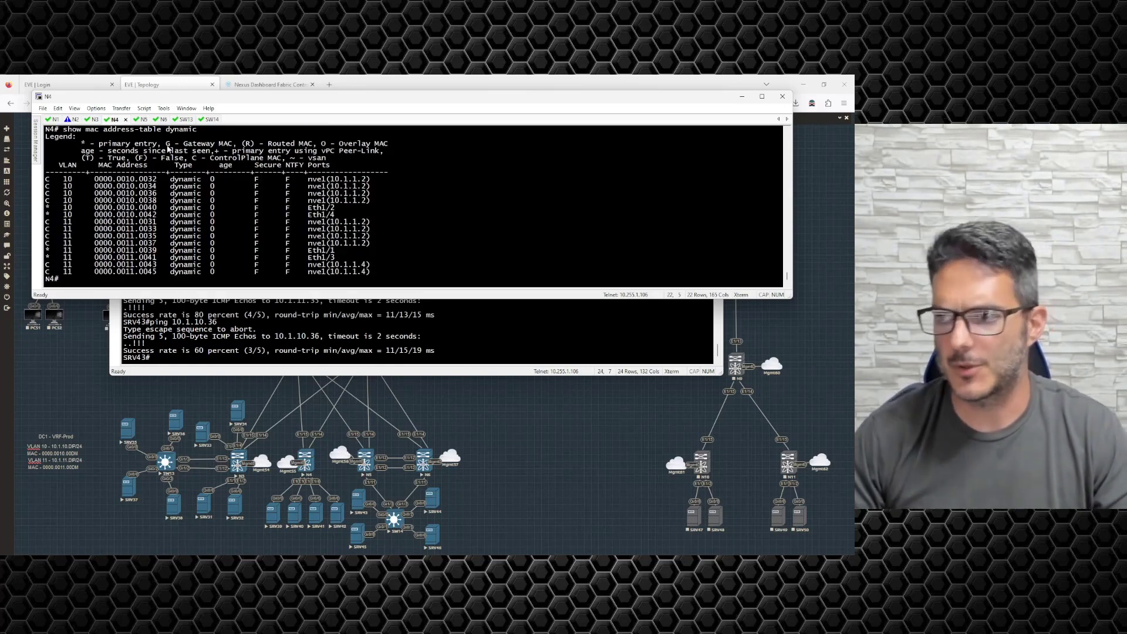
drag(373, 272, 340, 271)
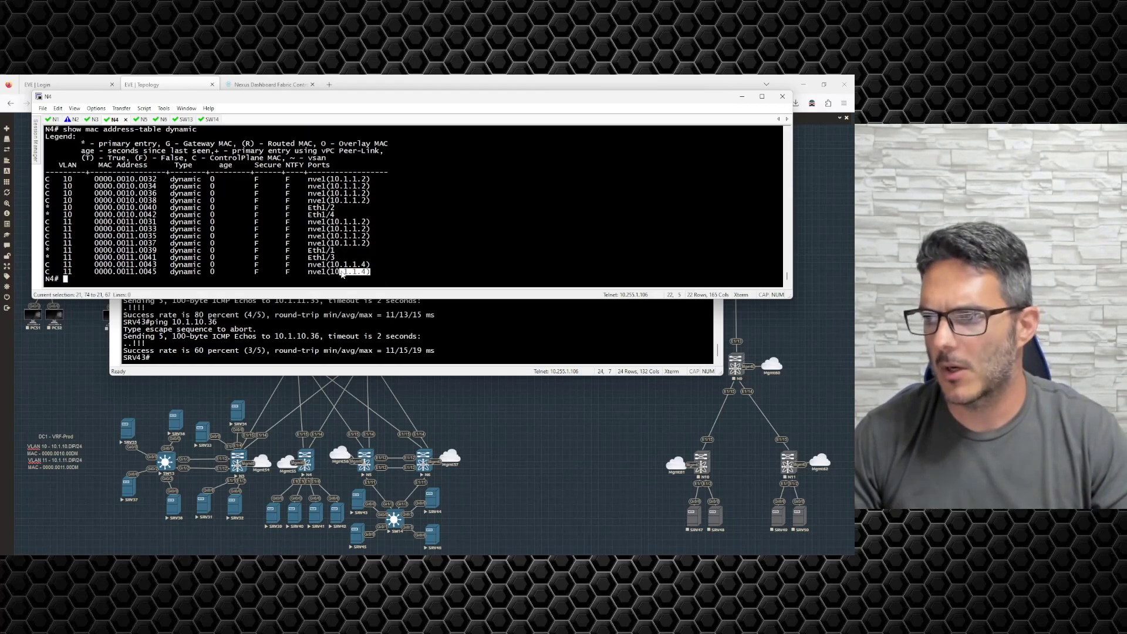
click(418, 265)
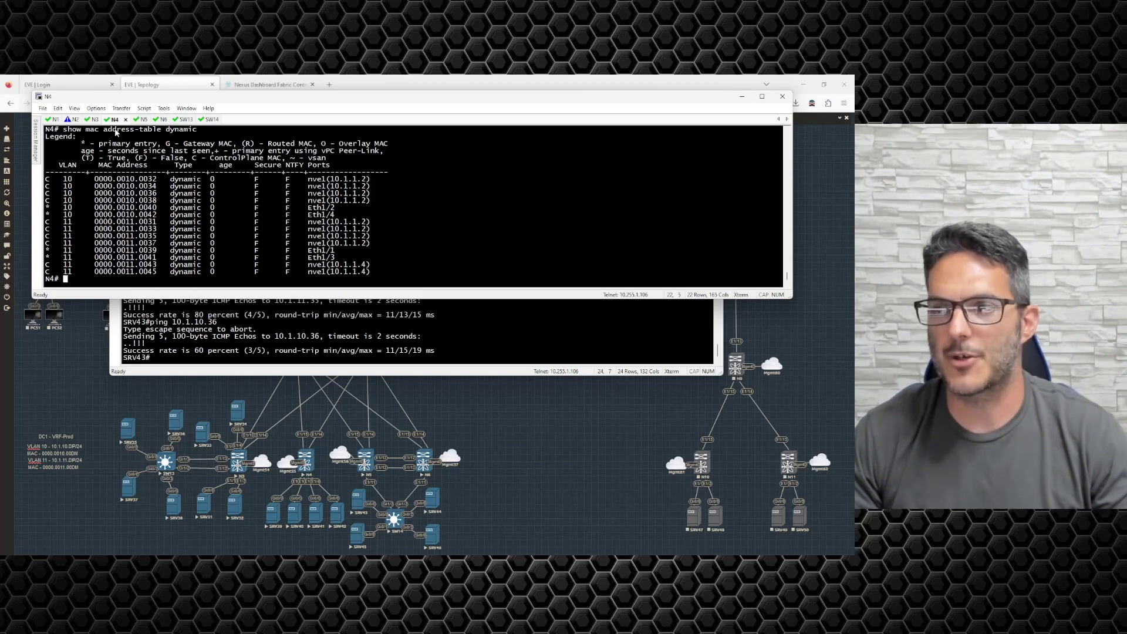
click(92, 120)
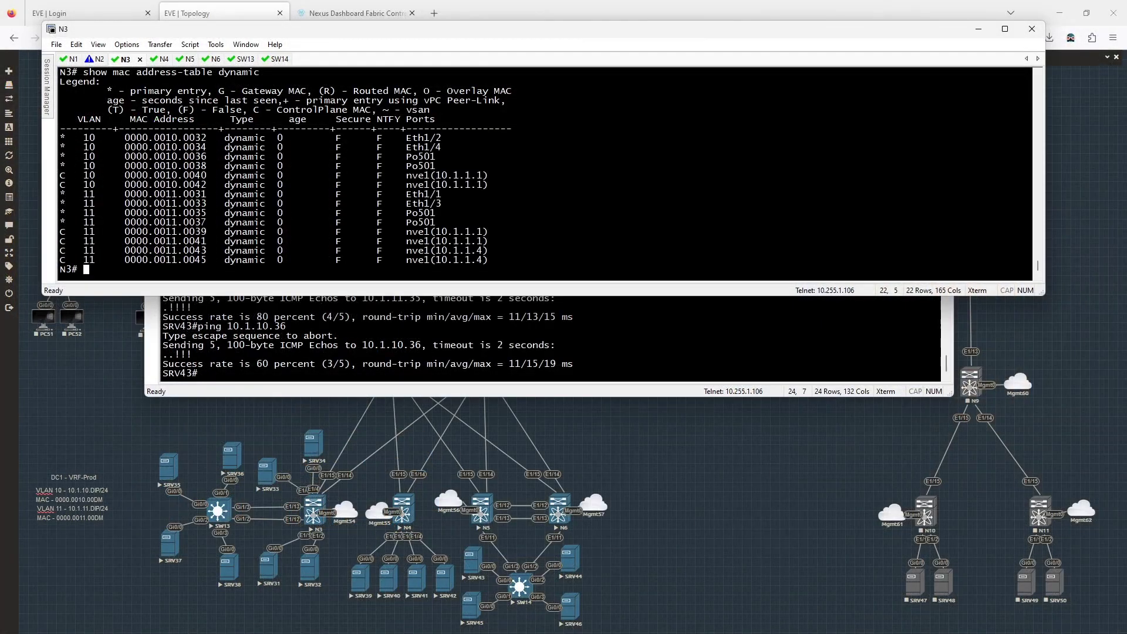
- Show N3's NVE peers, set terminal width 150, and rerun the peer listing
text(show nve peers)
key(Return)
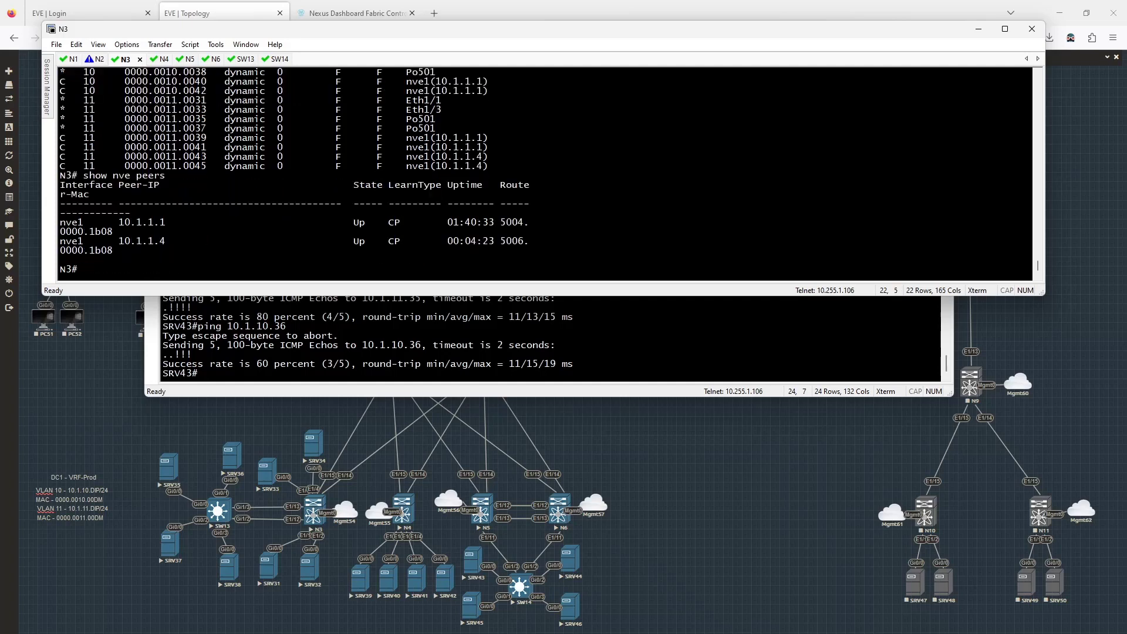
text(terminal width 150)
key(Return)
key(Up)
key(Up)
key(Return)
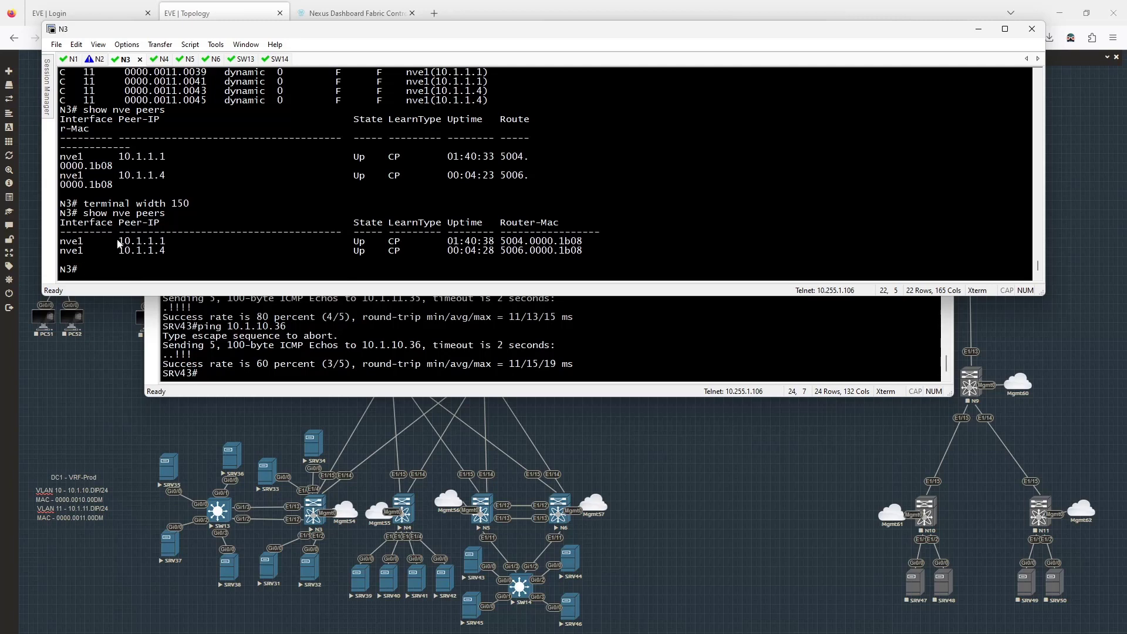
- Highlight peers 10.1.1.1 and 10.1.1.4 and router MAC 5004.0000.1b08 in the list
drag(119, 241, 174, 242)
click(189, 243)
drag(119, 251, 175, 252)
drag(61, 242, 584, 252)
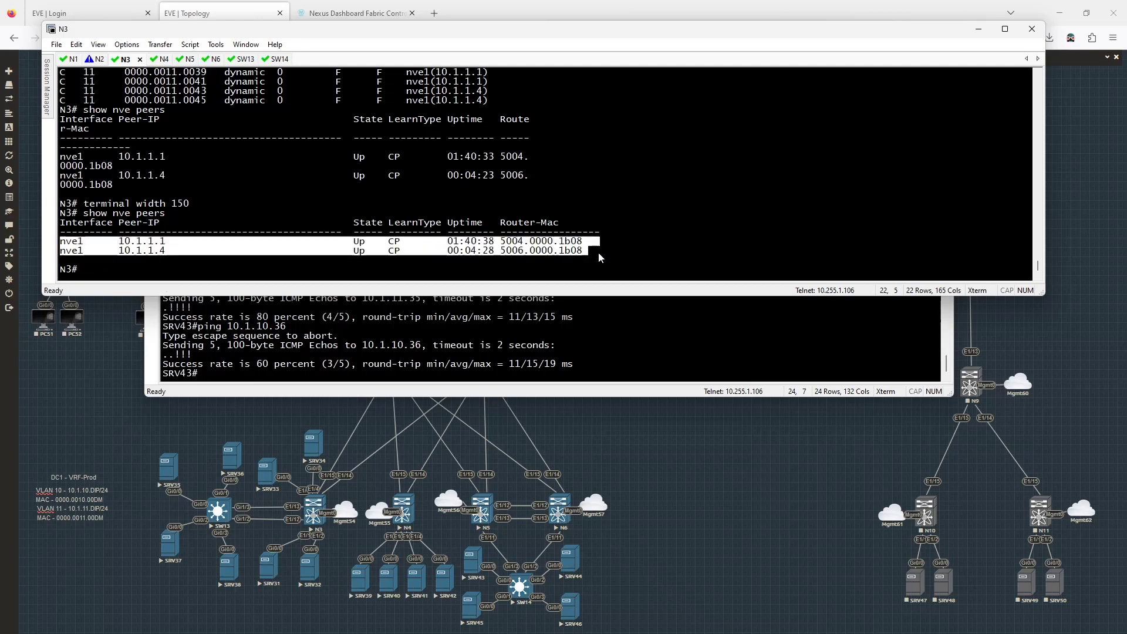
click(599, 257)
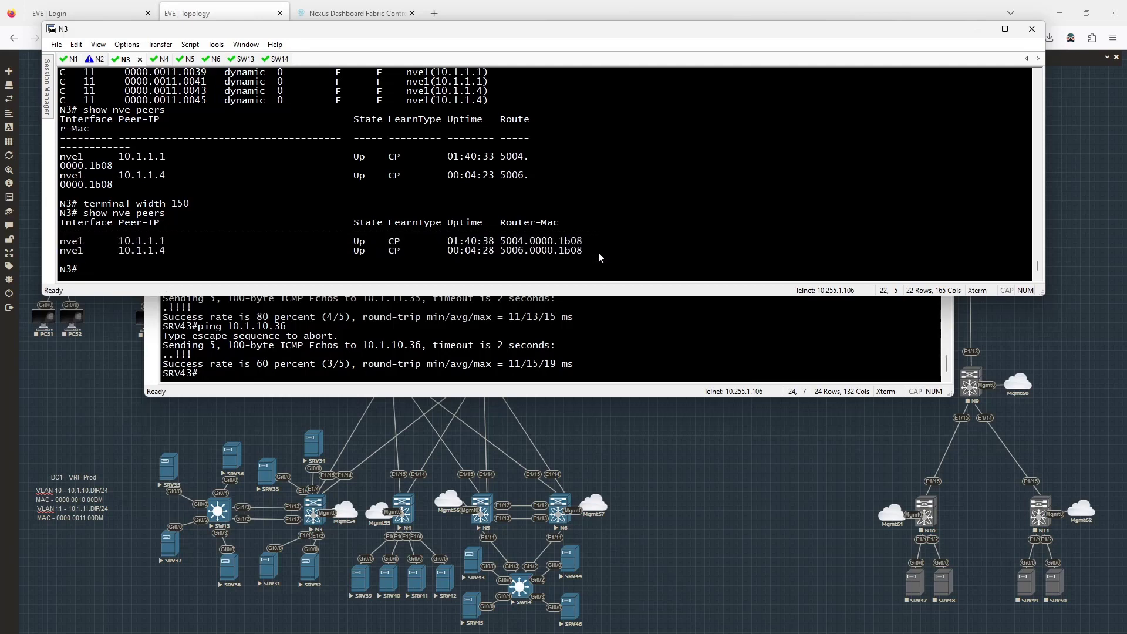
drag(501, 241, 587, 244)
click(590, 245)
- Show N3's brief interface status for VRF dc1-vrf-prod
text(show run)
key(ctrl+u)
text(show ip int br vrf dc1-vrf-prod)
key(Return)
- Display N3's Vlan70 interface and check its MAC 5003.0000.1b08
text(sh run i)
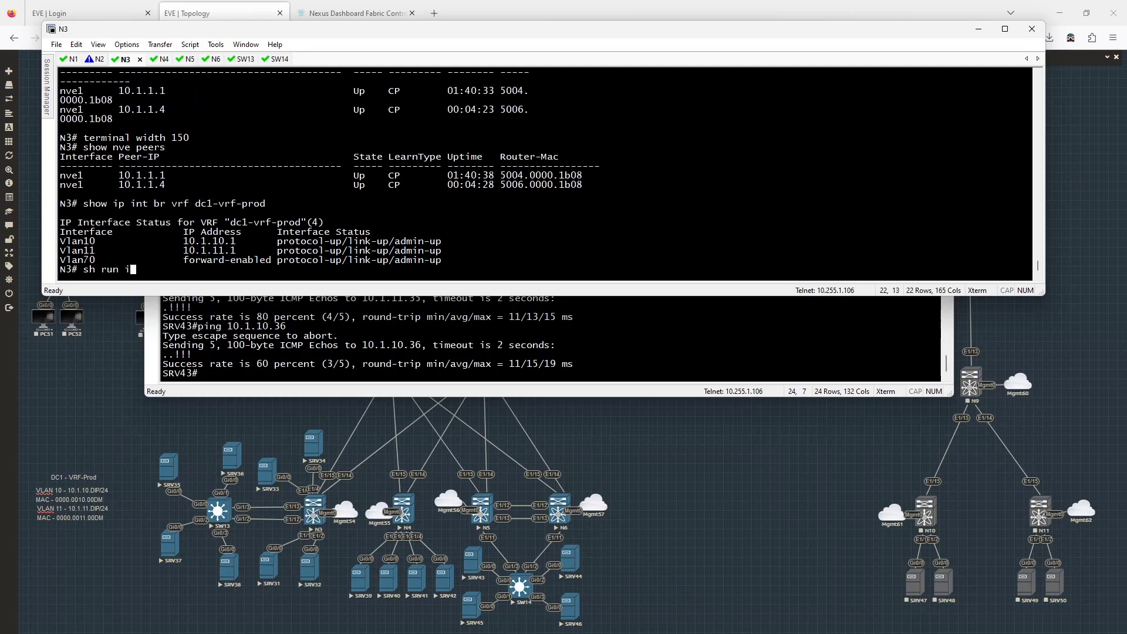
key(BackSpace)
key(BackSpace)
key(BackSpace)
key(BackSpace)
text(int vlan 70)
key(Return)
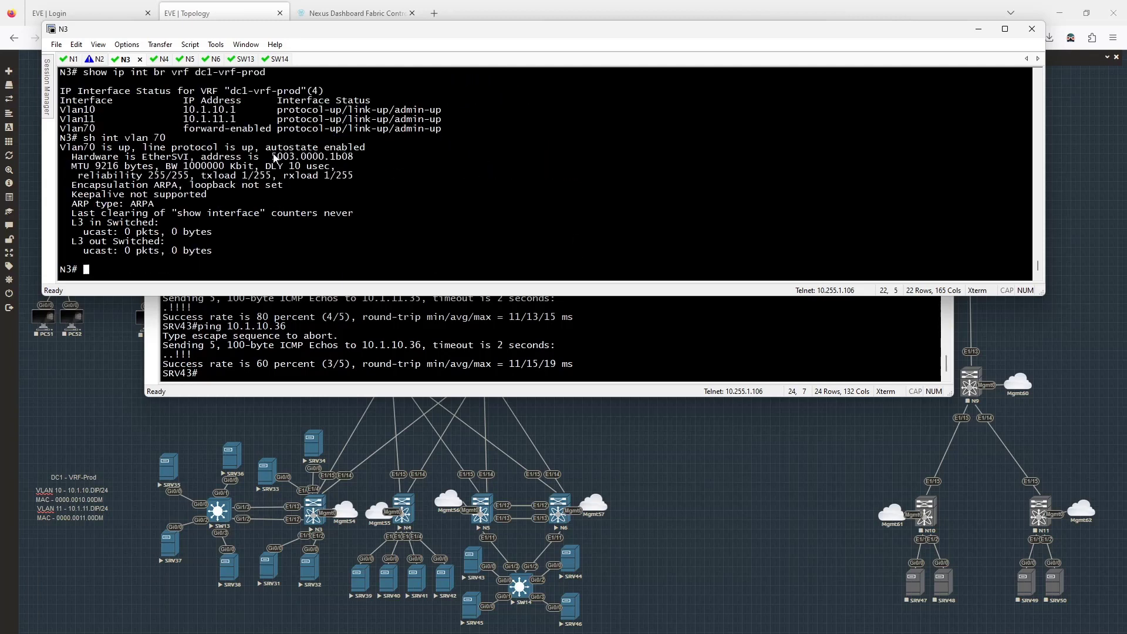
drag(271, 156, 353, 159)
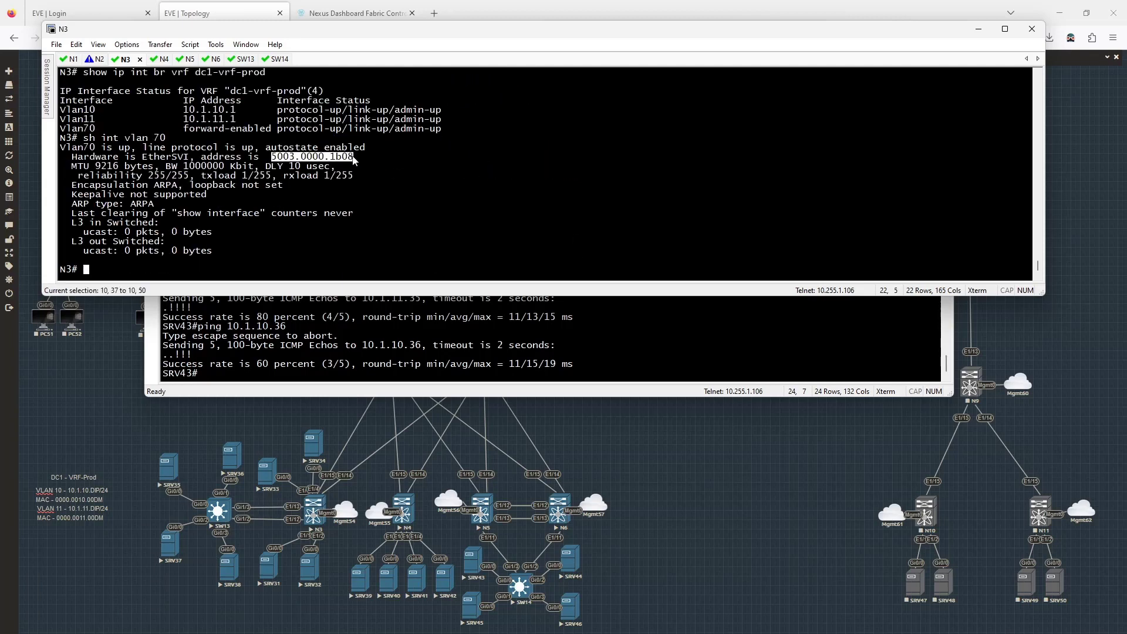
click(393, 175)
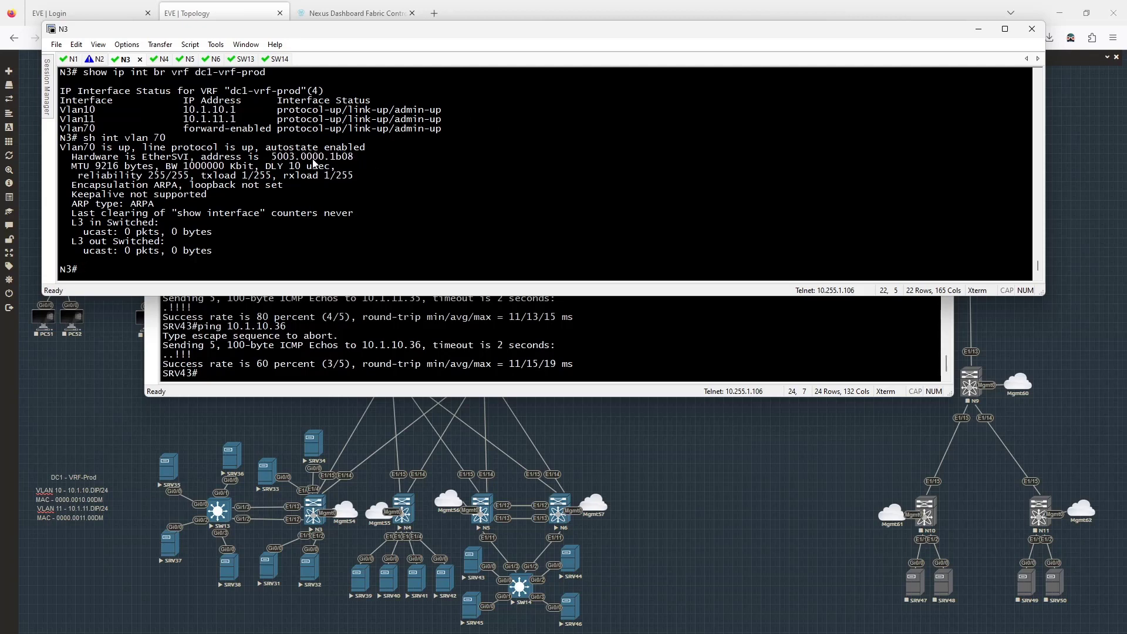
click(161, 60)
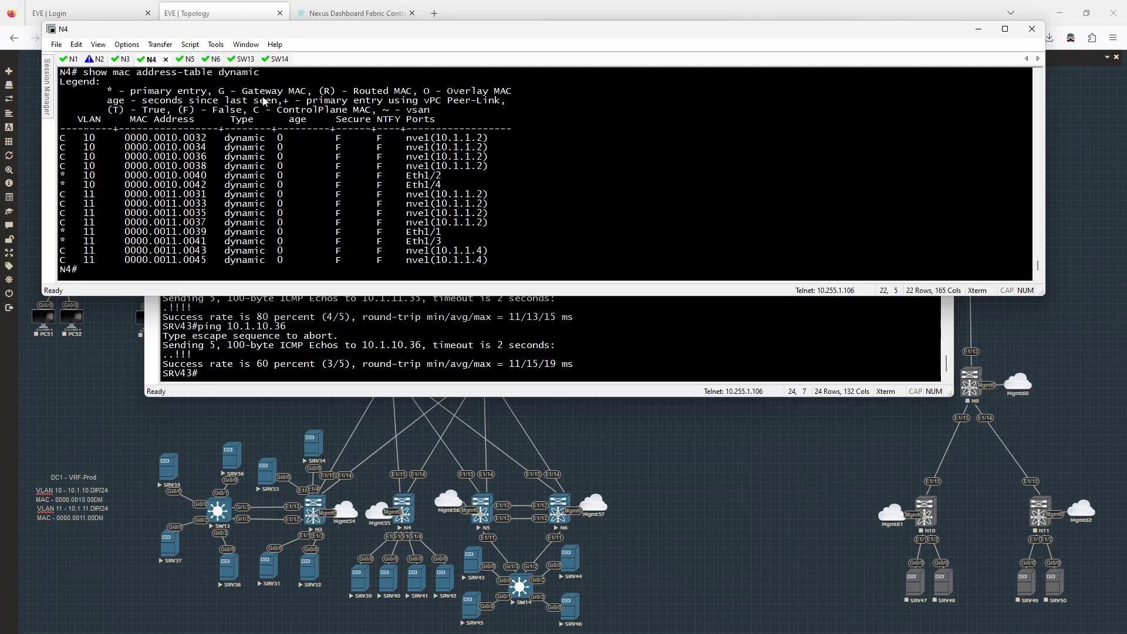
- Show N4's Vlan70 interface and mark its MAC 5004.0000.1b08
text(show int vlan 70)
key(Return)
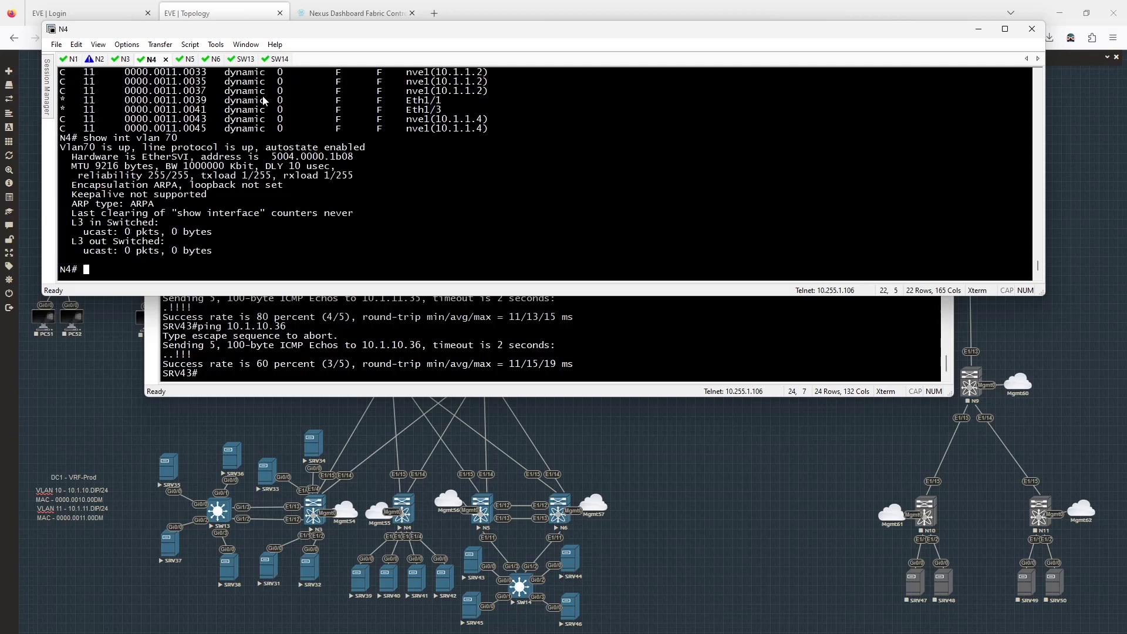
drag(272, 156, 354, 157)
click(354, 159)
- Show N5's Vlan70 MAC 5005.0000.1b08 and compare with peer 10.1.1.4's router MAC on N3
click(186, 60)
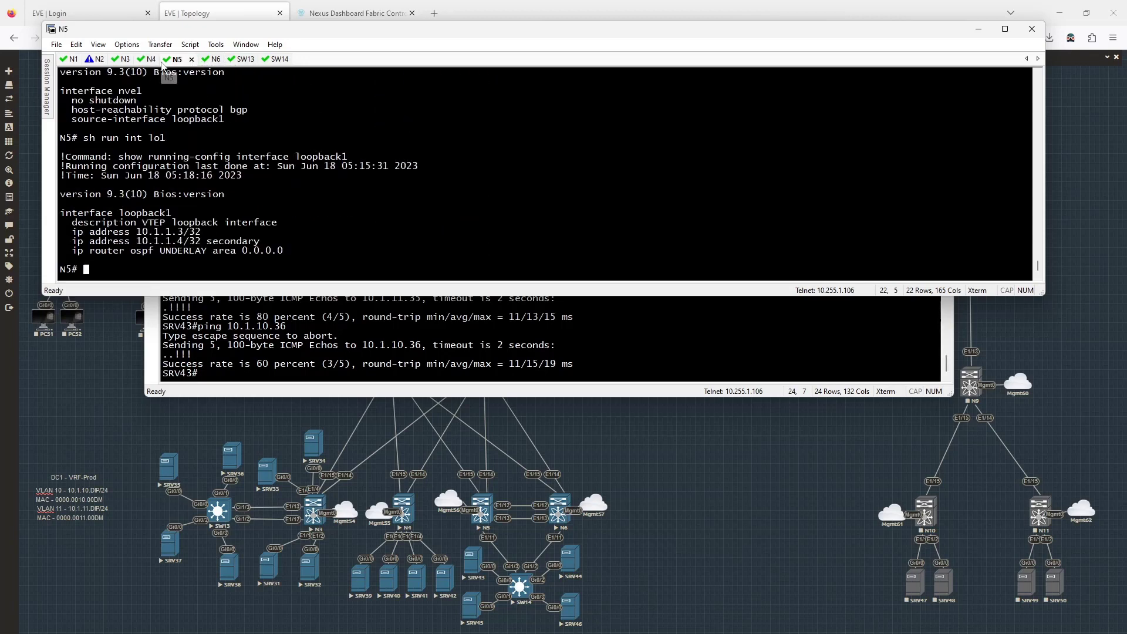
text(show int vlan 70)
key(Return)
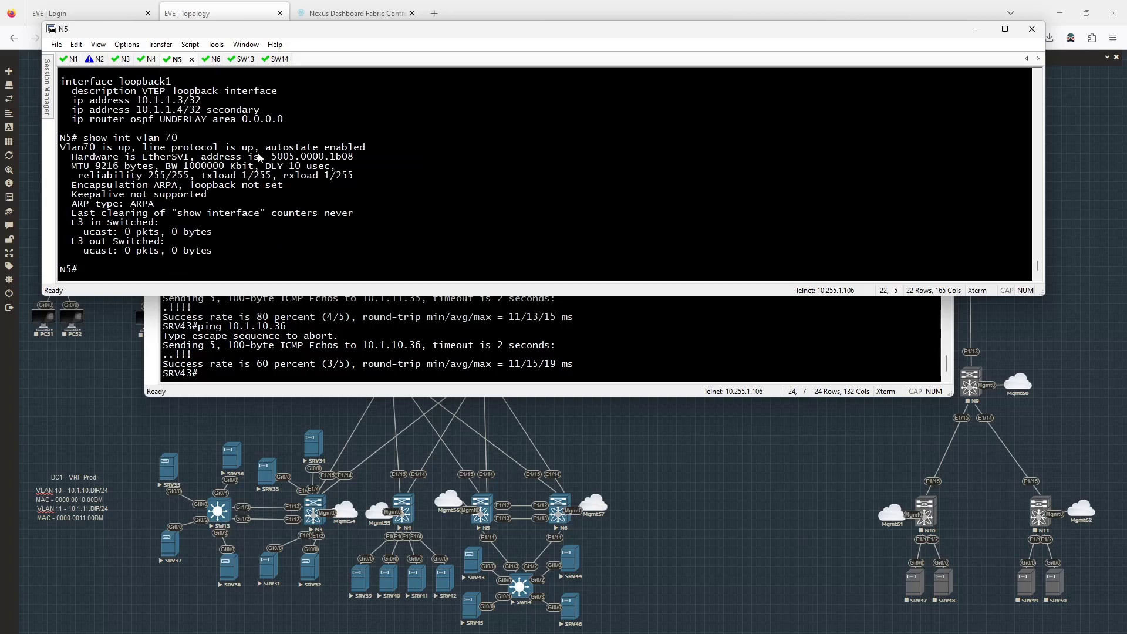
drag(271, 157, 348, 157)
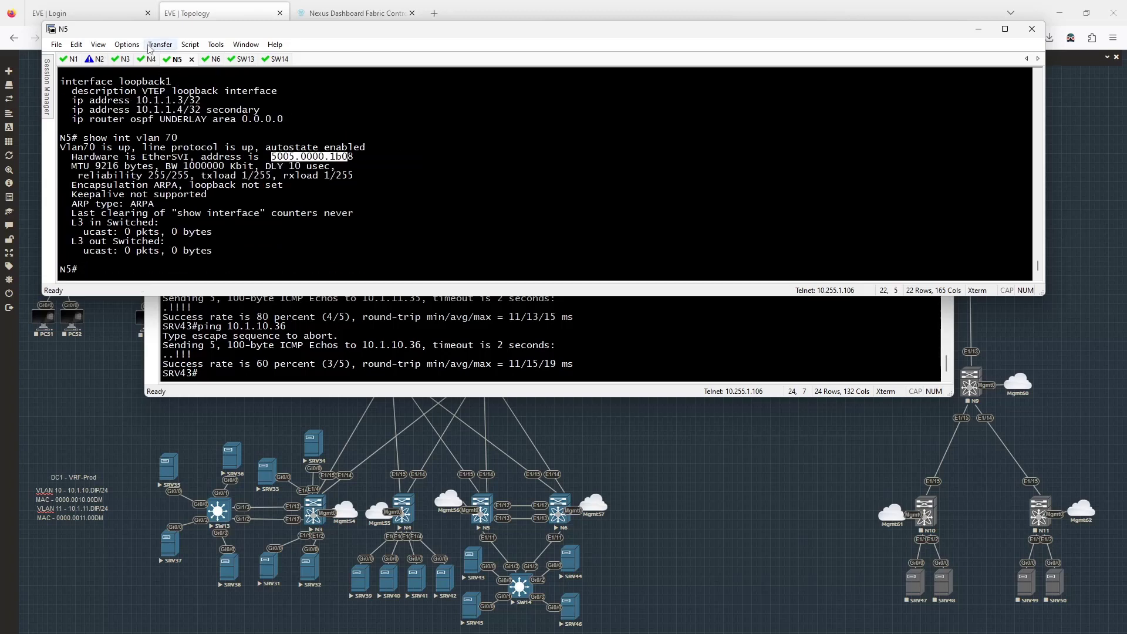
click(122, 60)
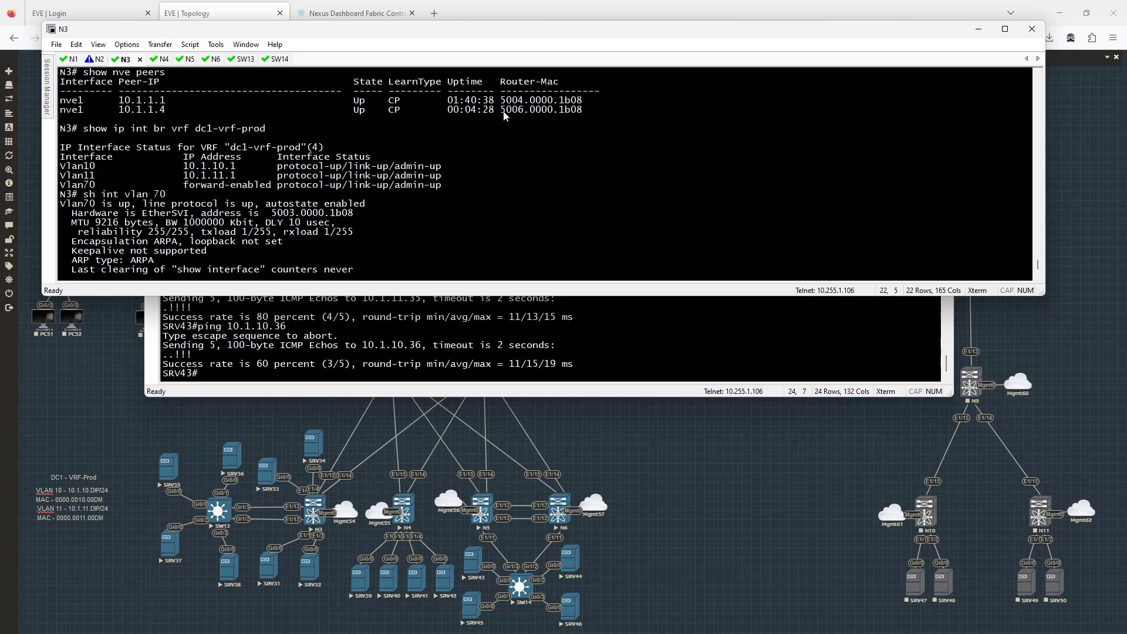
drag(503, 115, 557, 118)
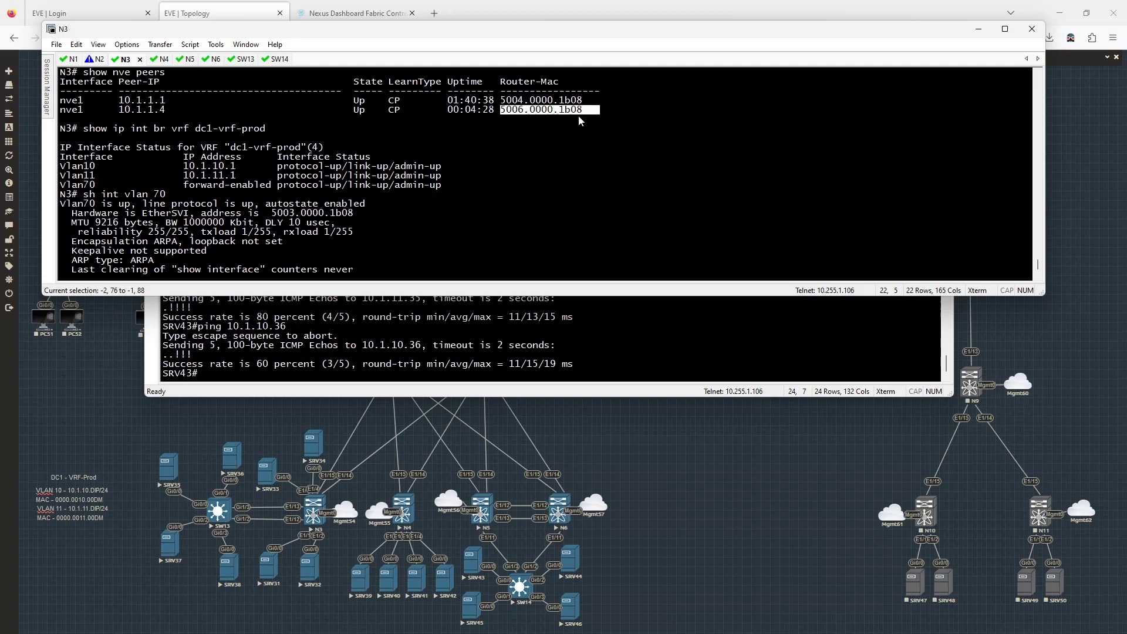
click(216, 60)
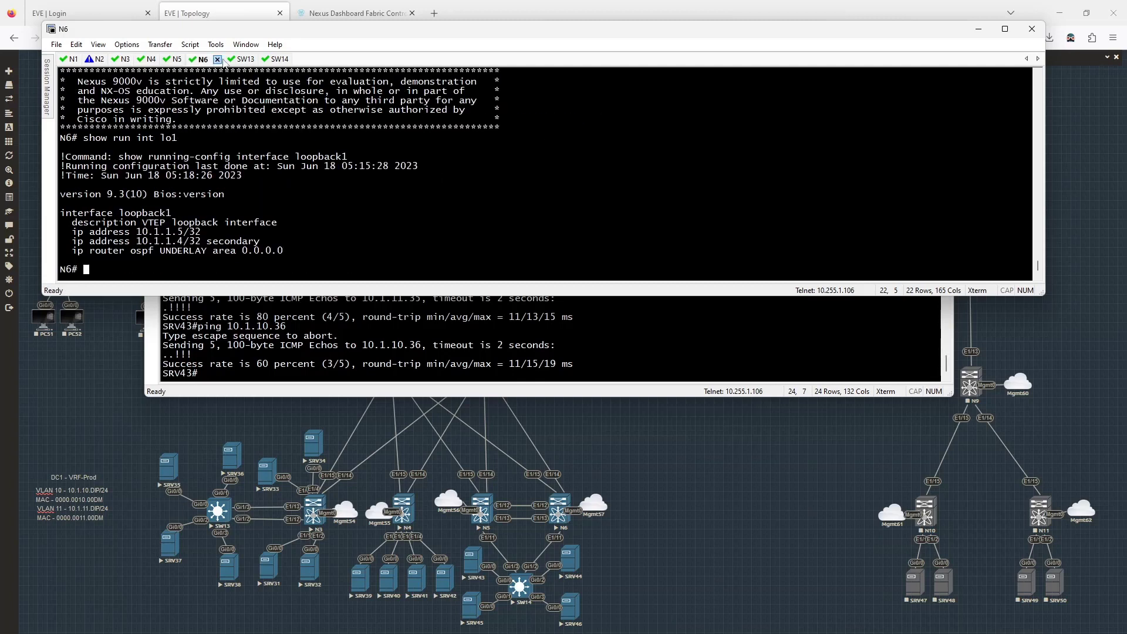
- Show N6's Vlan70 interface, marking MAC 5006.0000.1b08
text(show int vlan 70)
key(Return)
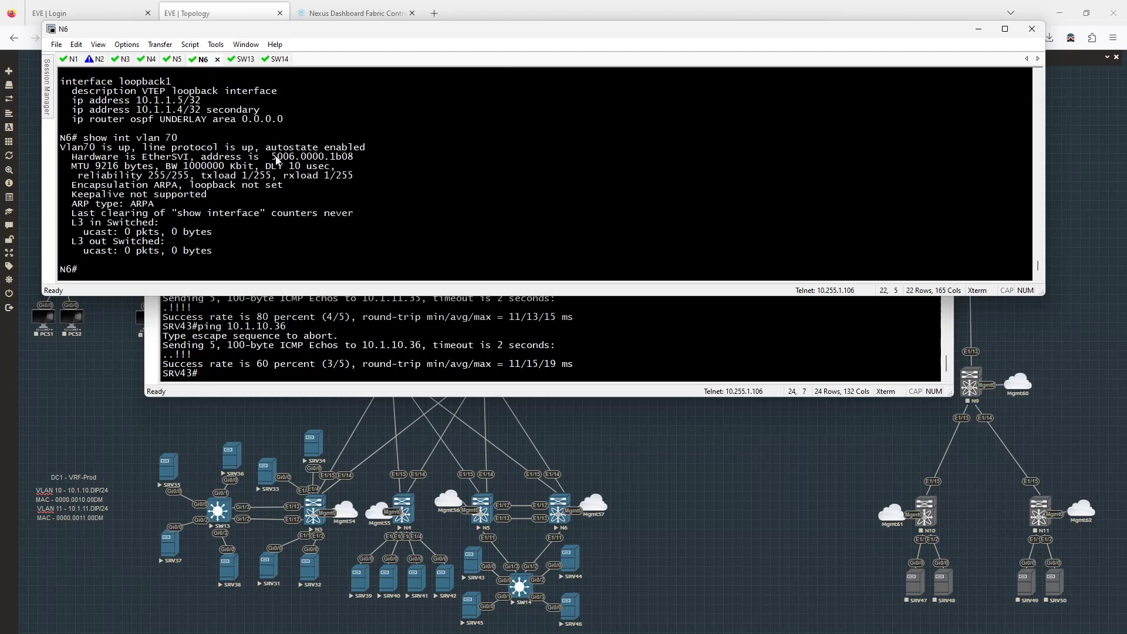
drag(274, 158, 356, 158)
click(411, 189)
- List N6's NVE peers, set terminal width 150, and list them again
text(show nve peers)
key(Return)
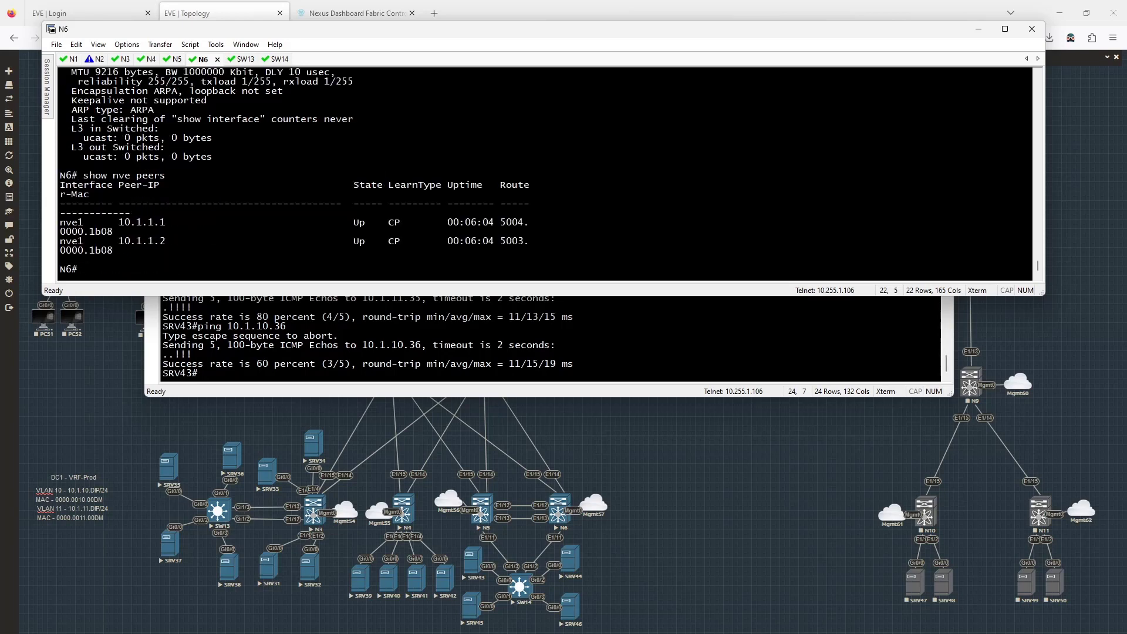
text(terminal width 150)
key(Return)
text(show nve peers)
key(Return)
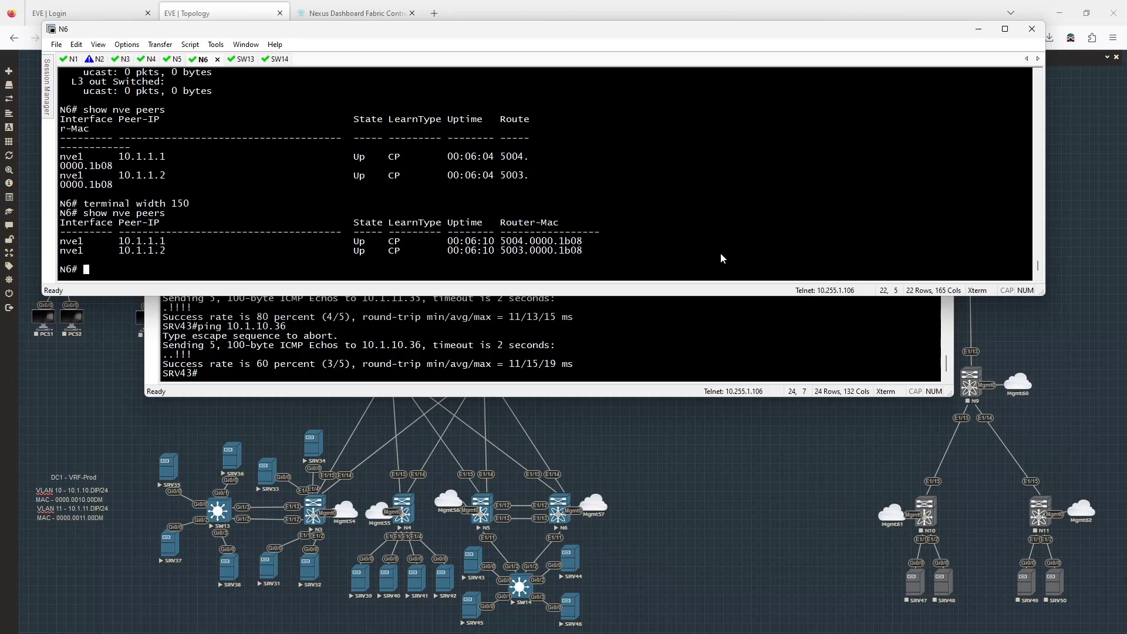
- Show N6's 'show bgp l2vpn evpn summary', then page through all L2VPN EVPN routes
text(show bgp l2vpn evpn summary)
key(Return)
key(Up)
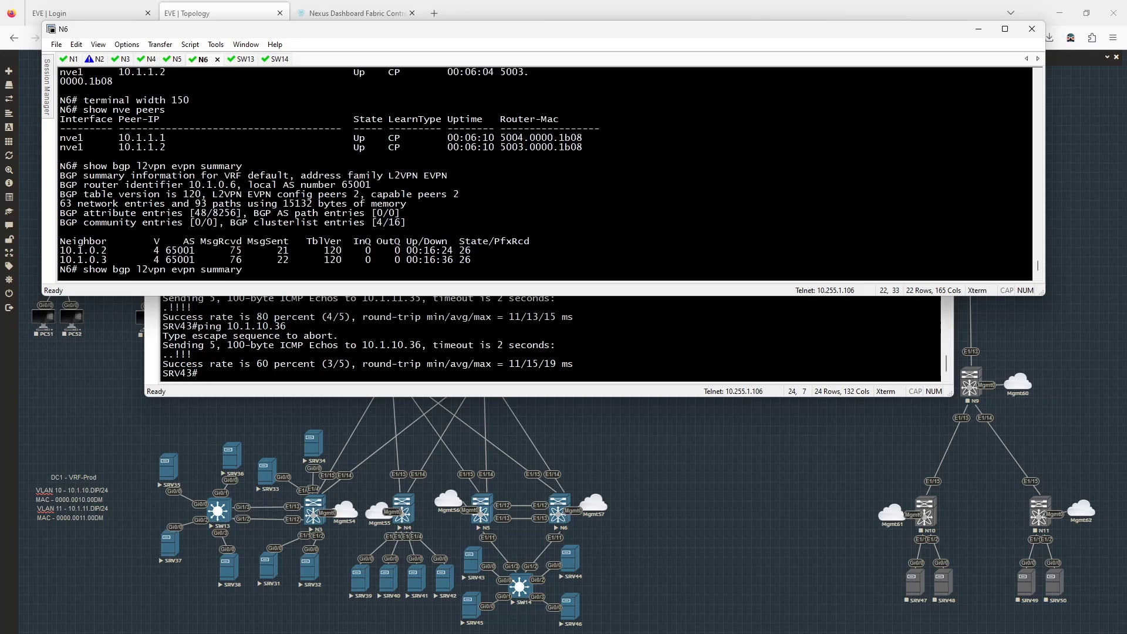
key(BackSpace)
key(BackSpace)
key(BackSpace)
key(BackSpace)
key(BackSpace)
key(BackSpace)
key(BackSpace)
key(Return)
key(space)
key(space)
key(space)
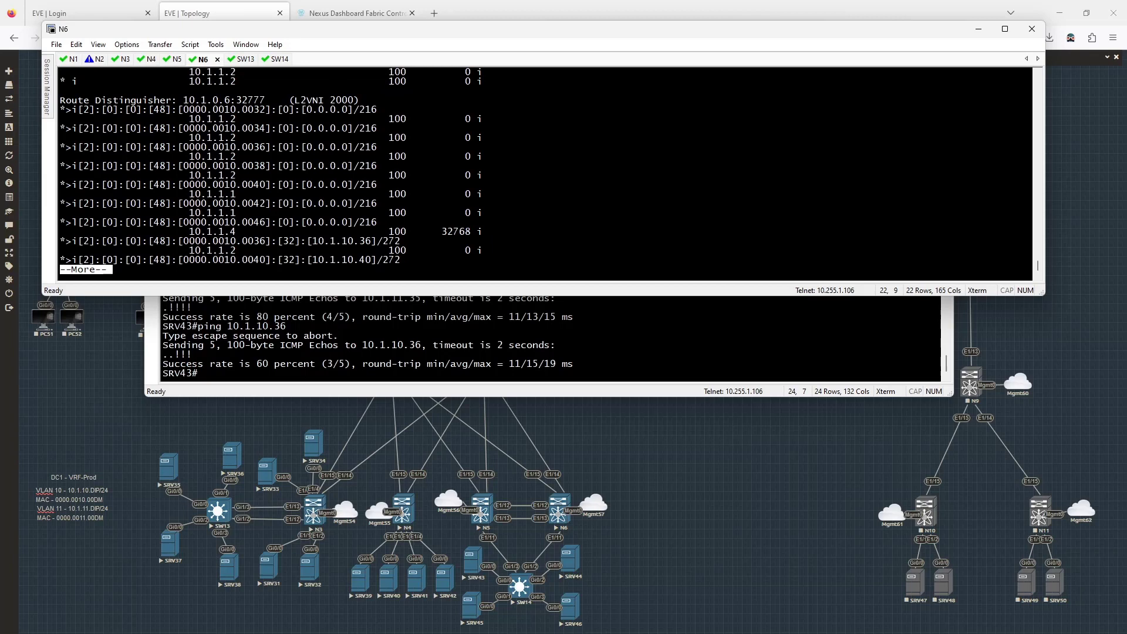
key(space)
key(space)
key(space)
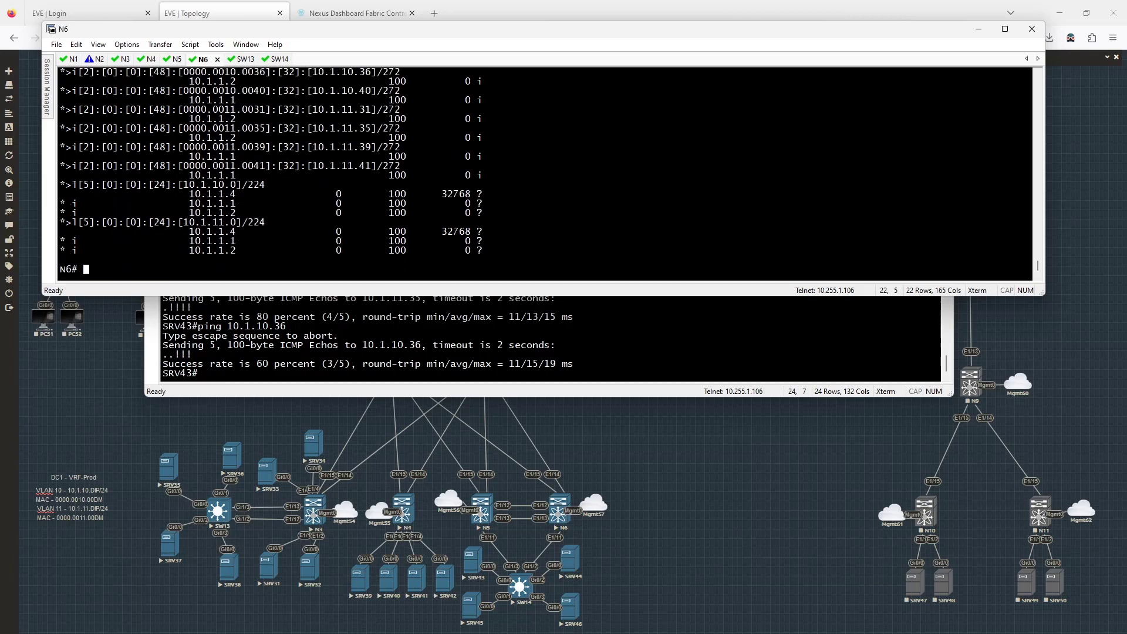
key(BackSpace)
scroll(524, 171, up, 2)
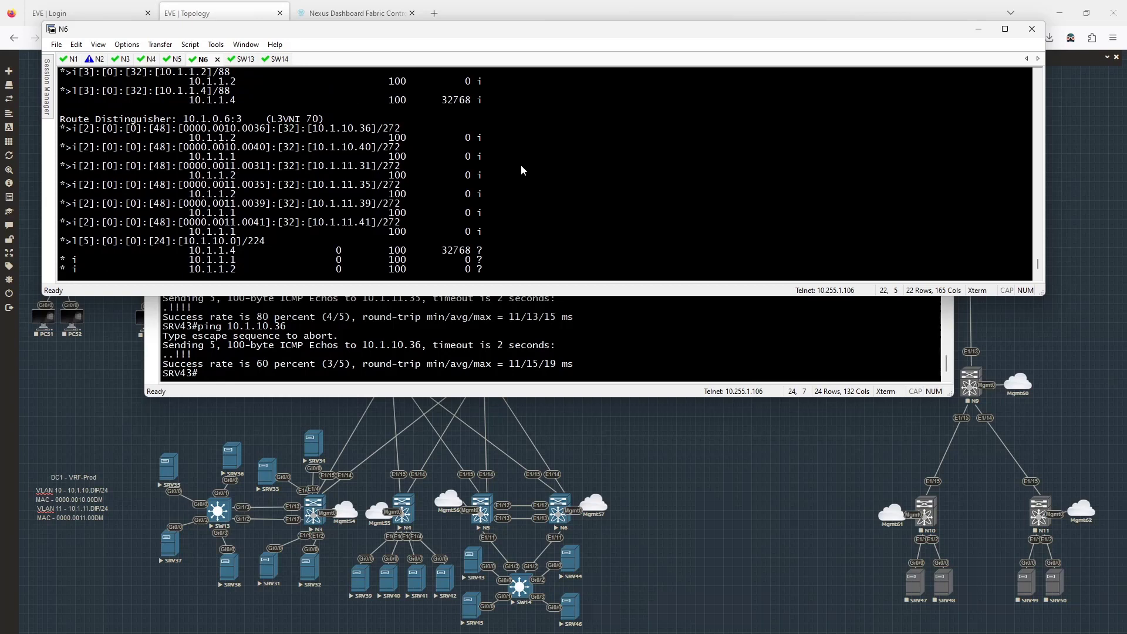
scroll(520, 164, down, 2)
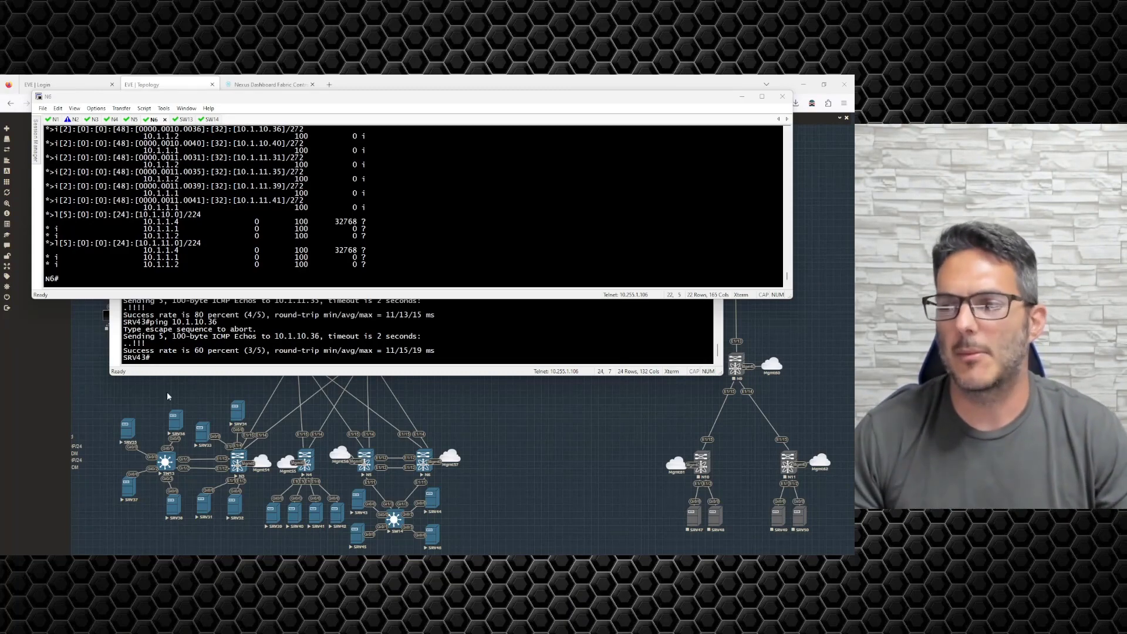
- Bring the EVE-NG browser's lab topology canvas in front of the SecureCRT switch terminals
click(483, 419)
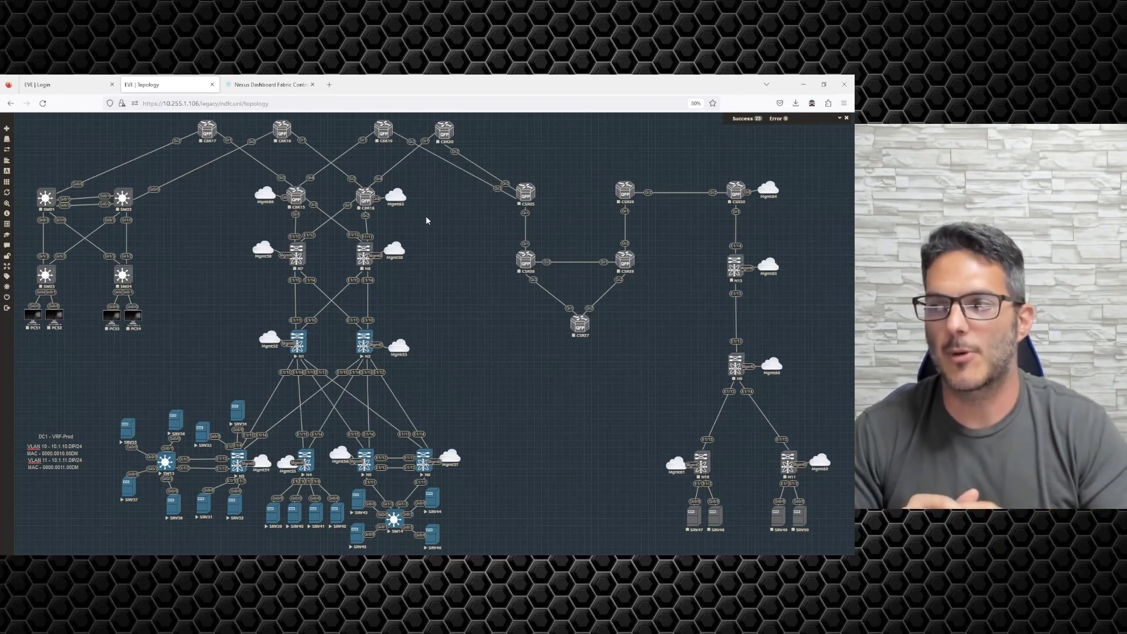
- Start a new Palo Alto node from the canvas with count 2 and name prefix FW
right_click(202, 281)
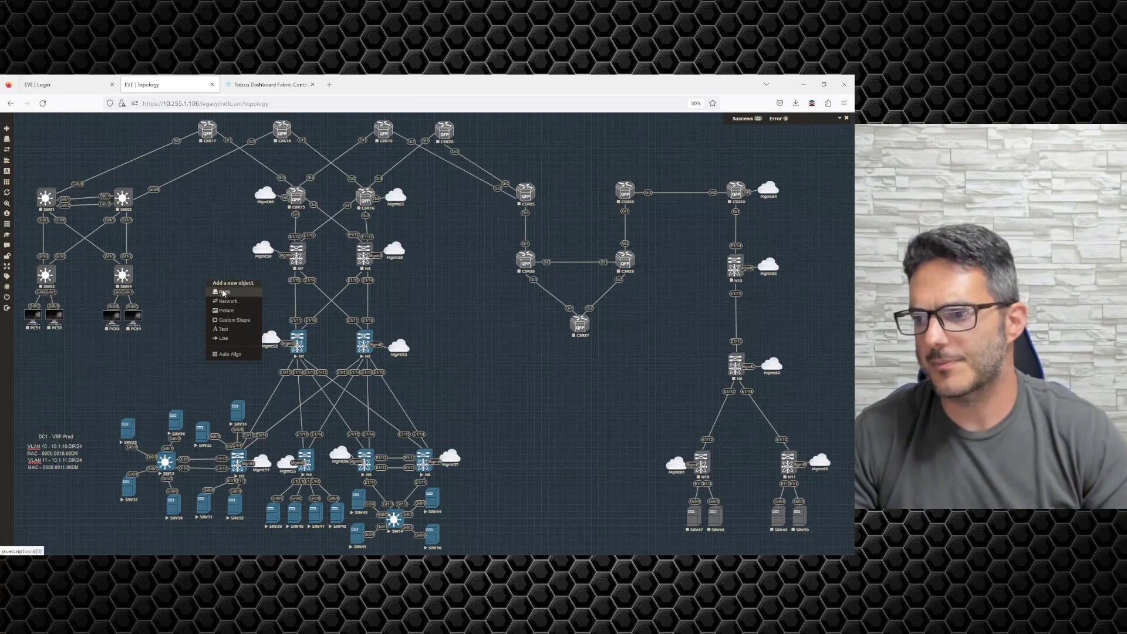
click(220, 291)
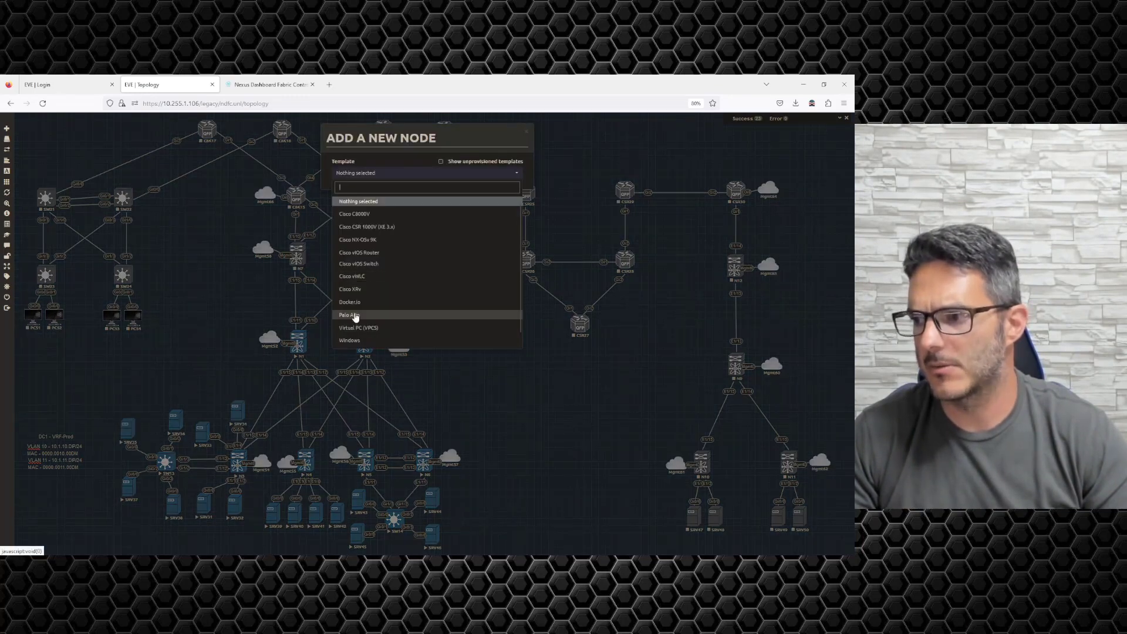
click(354, 315)
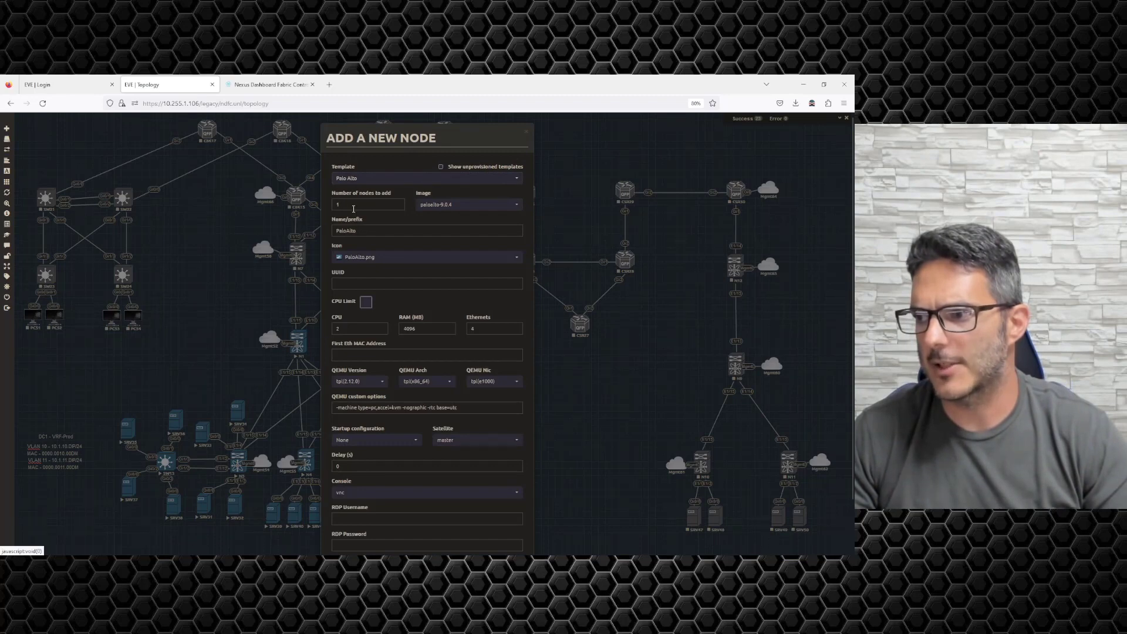
double_click(354, 204)
text(2)
key(Tab)
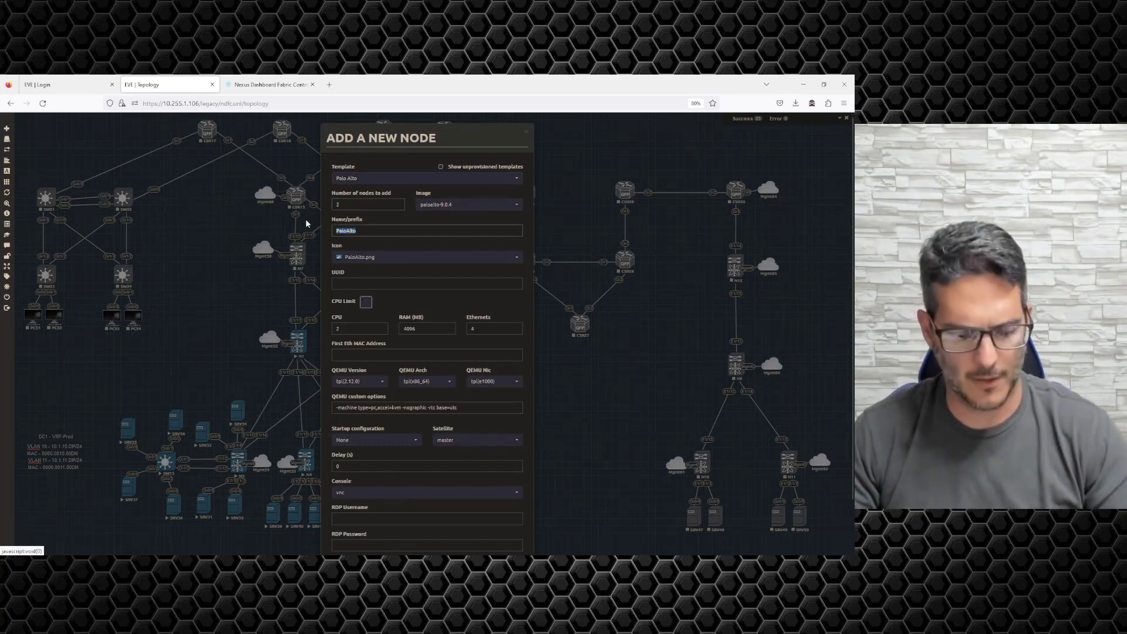
text(FW)
- Give the firewalls 6 Ethernet interfaces and a telnet console, then save them to the lab
double_click(486, 329)
text(6)
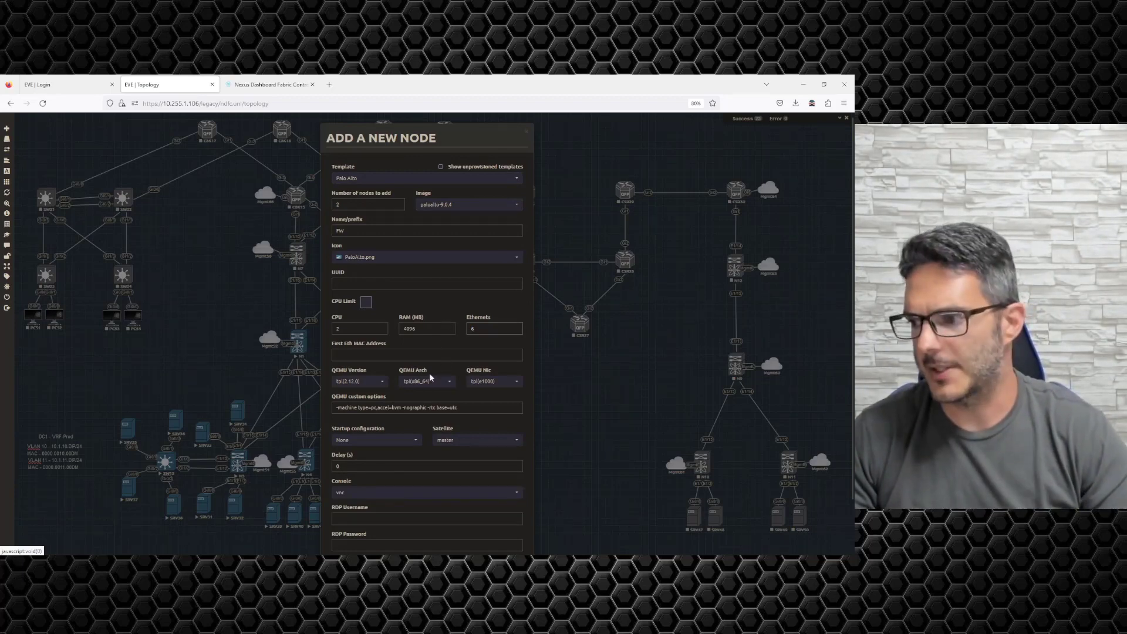
click(352, 493)
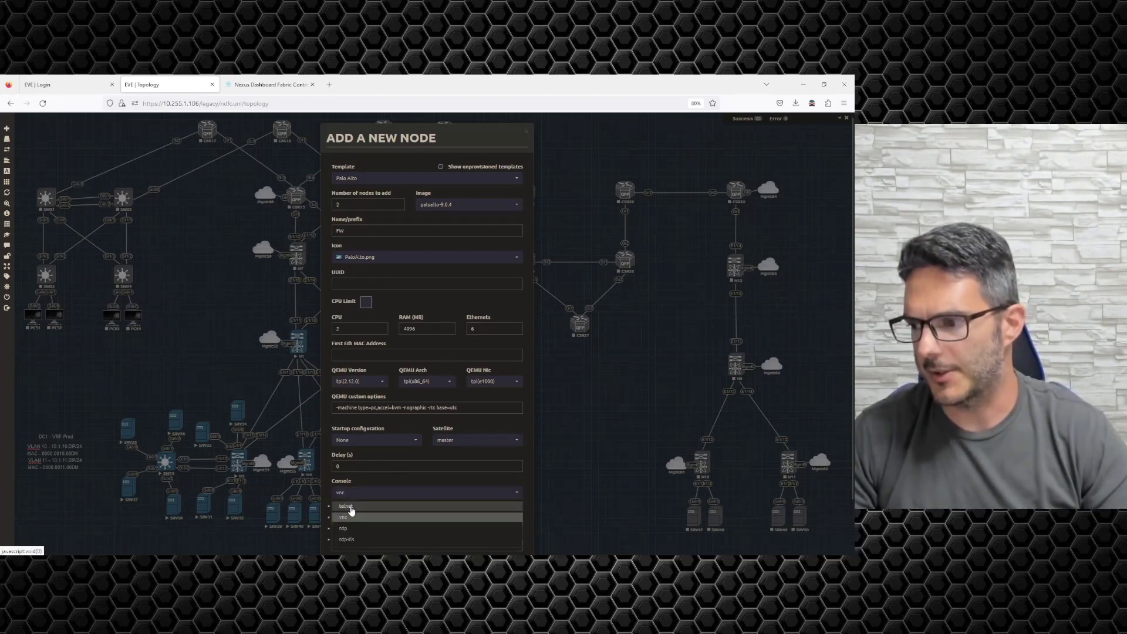
click(351, 505)
scroll(378, 453, down, 2)
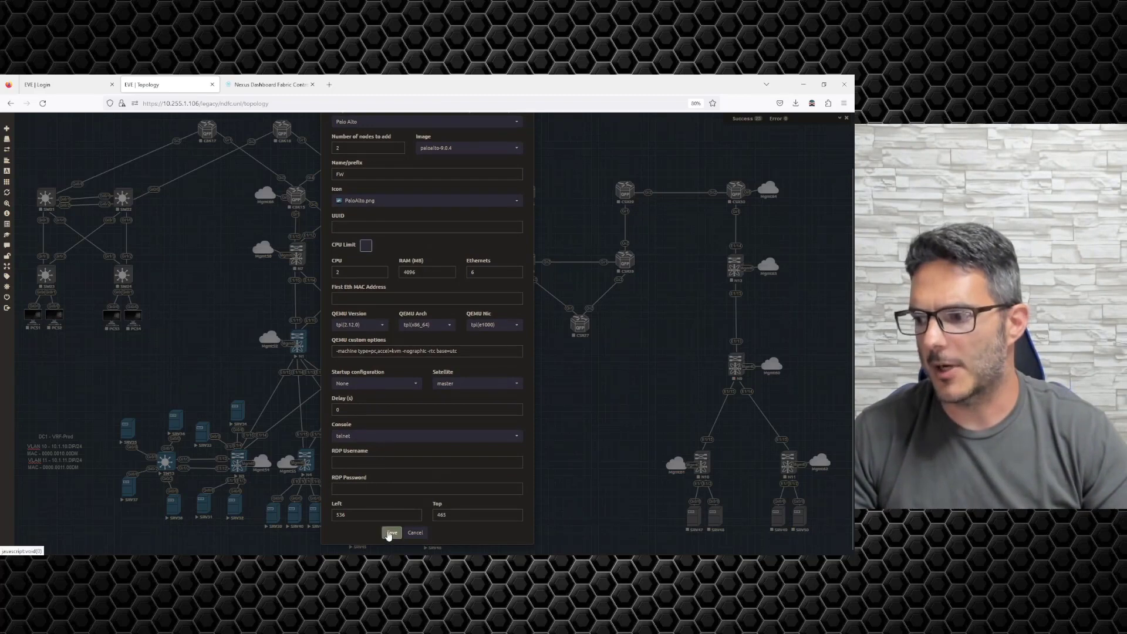
click(388, 532)
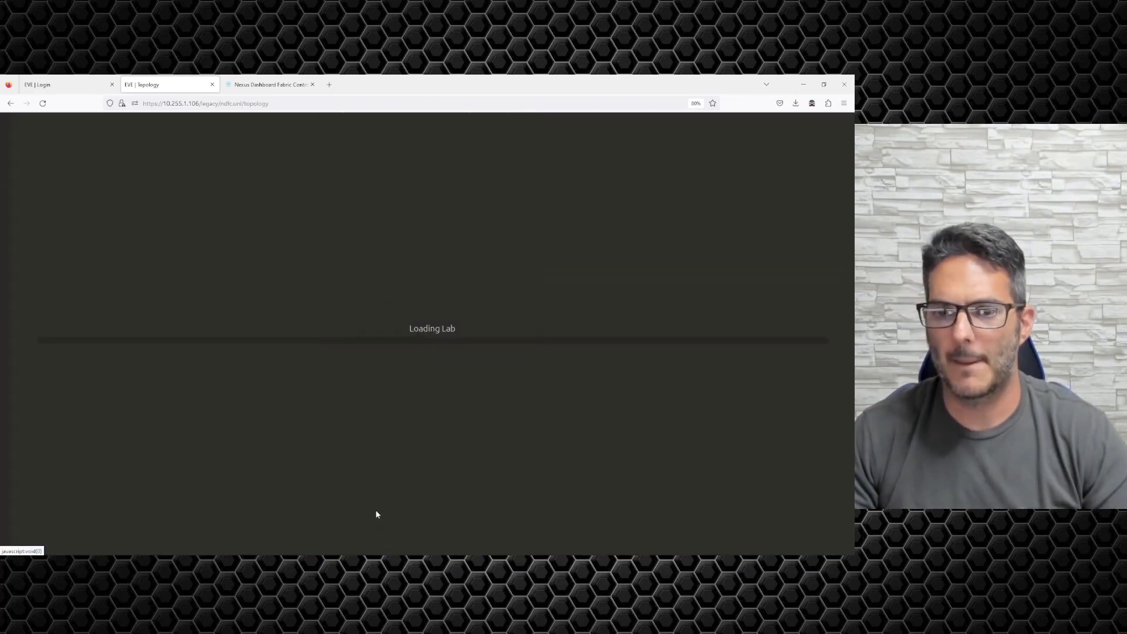